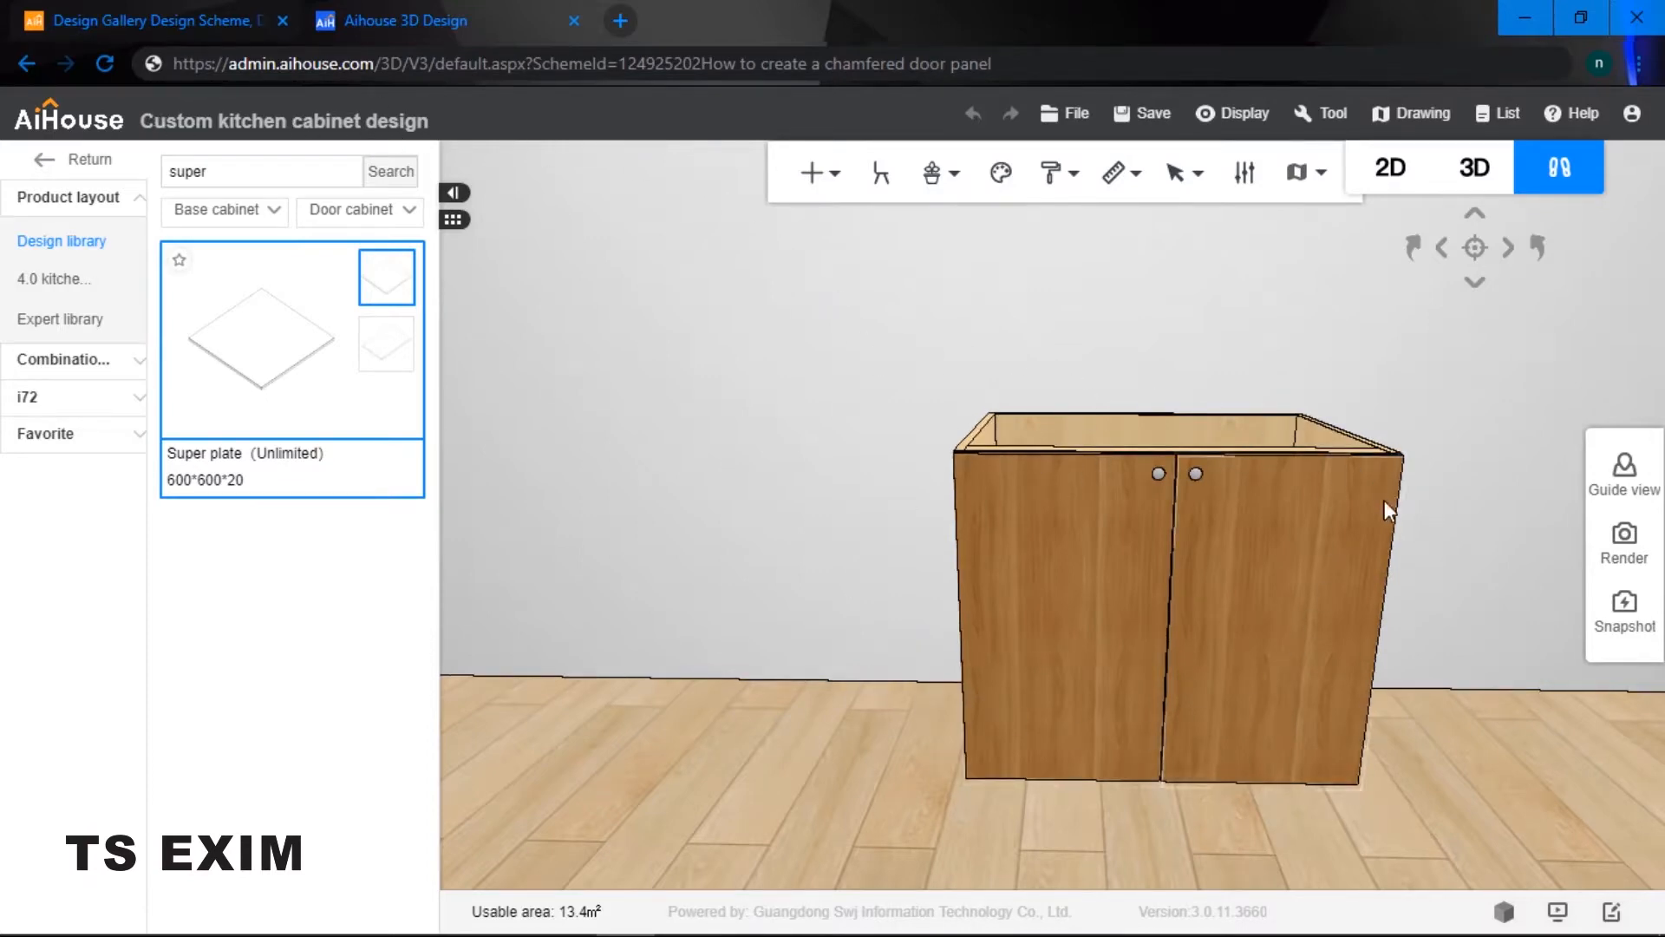
- Search the design library for "super" and place a 600*600*20 Super plate flat on the floor left of the cabinet
left_click_drag(926, 602, 874, 495)
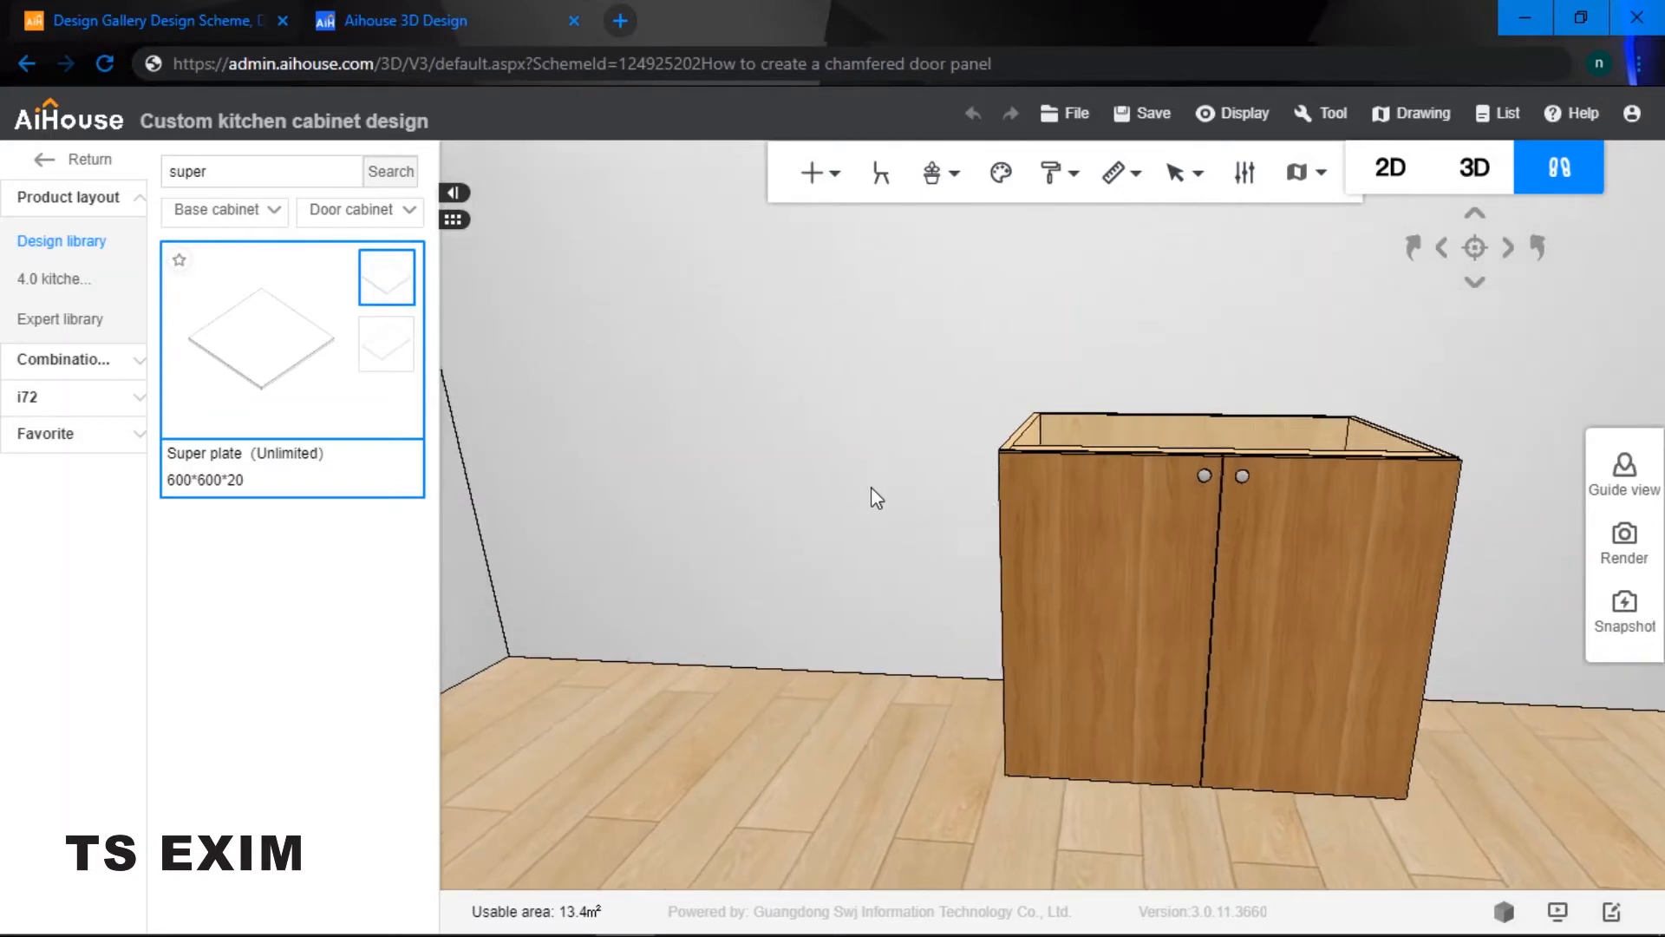
left_click(247, 163)
key("Return")
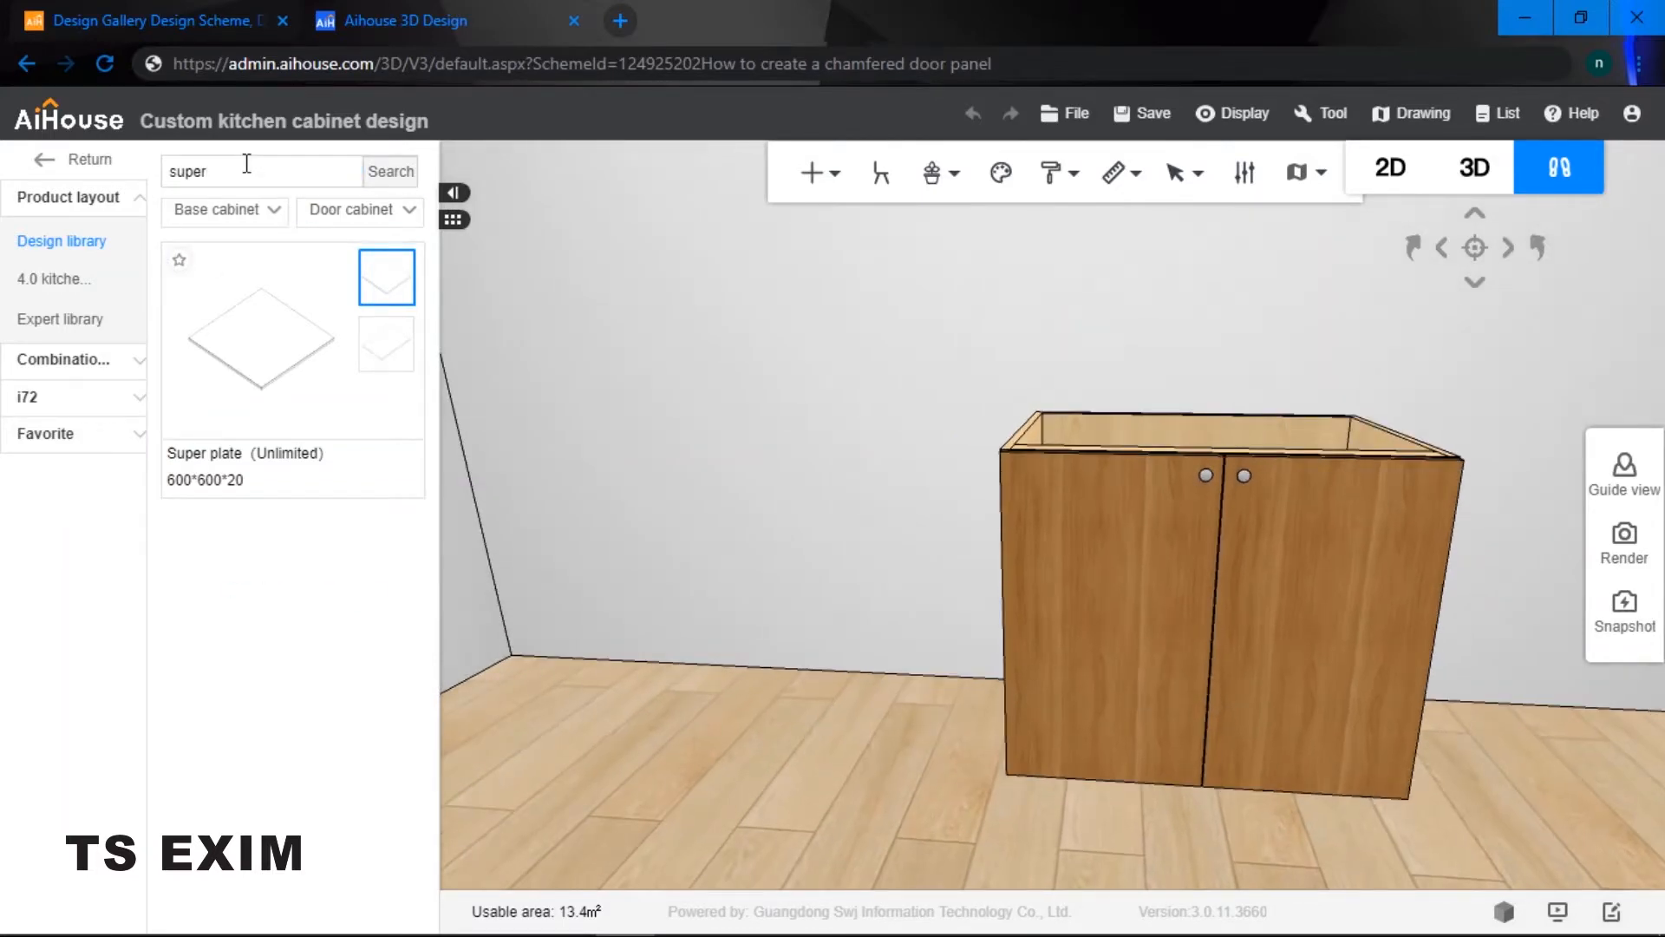
left_click(286, 399)
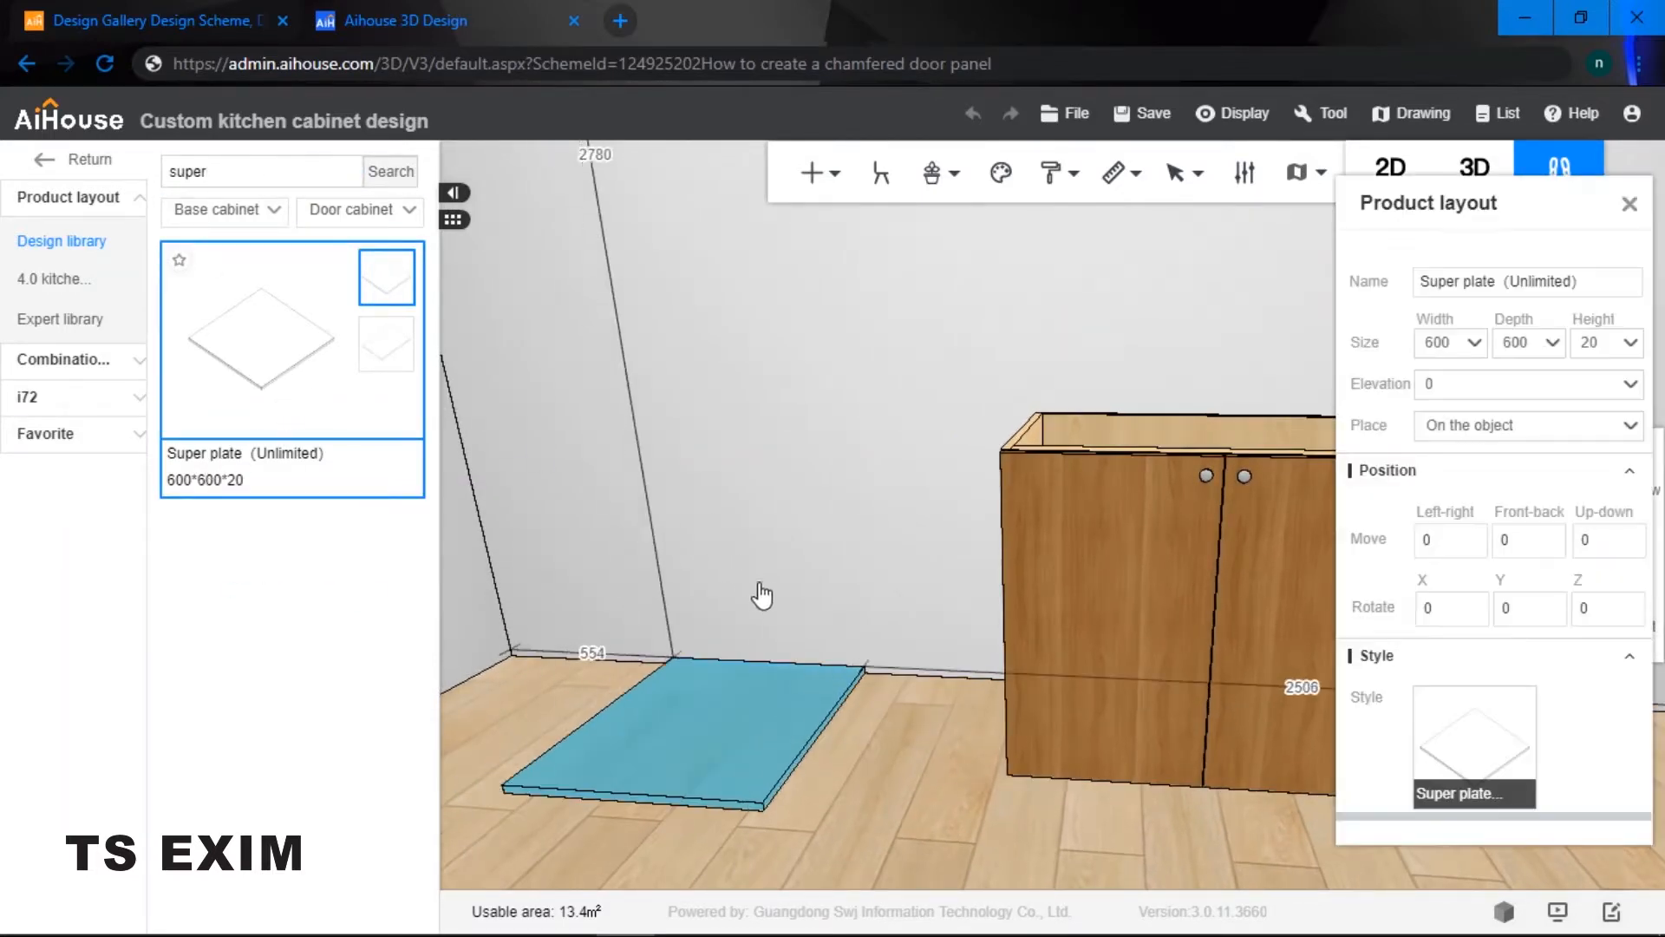
left_click(764, 599)
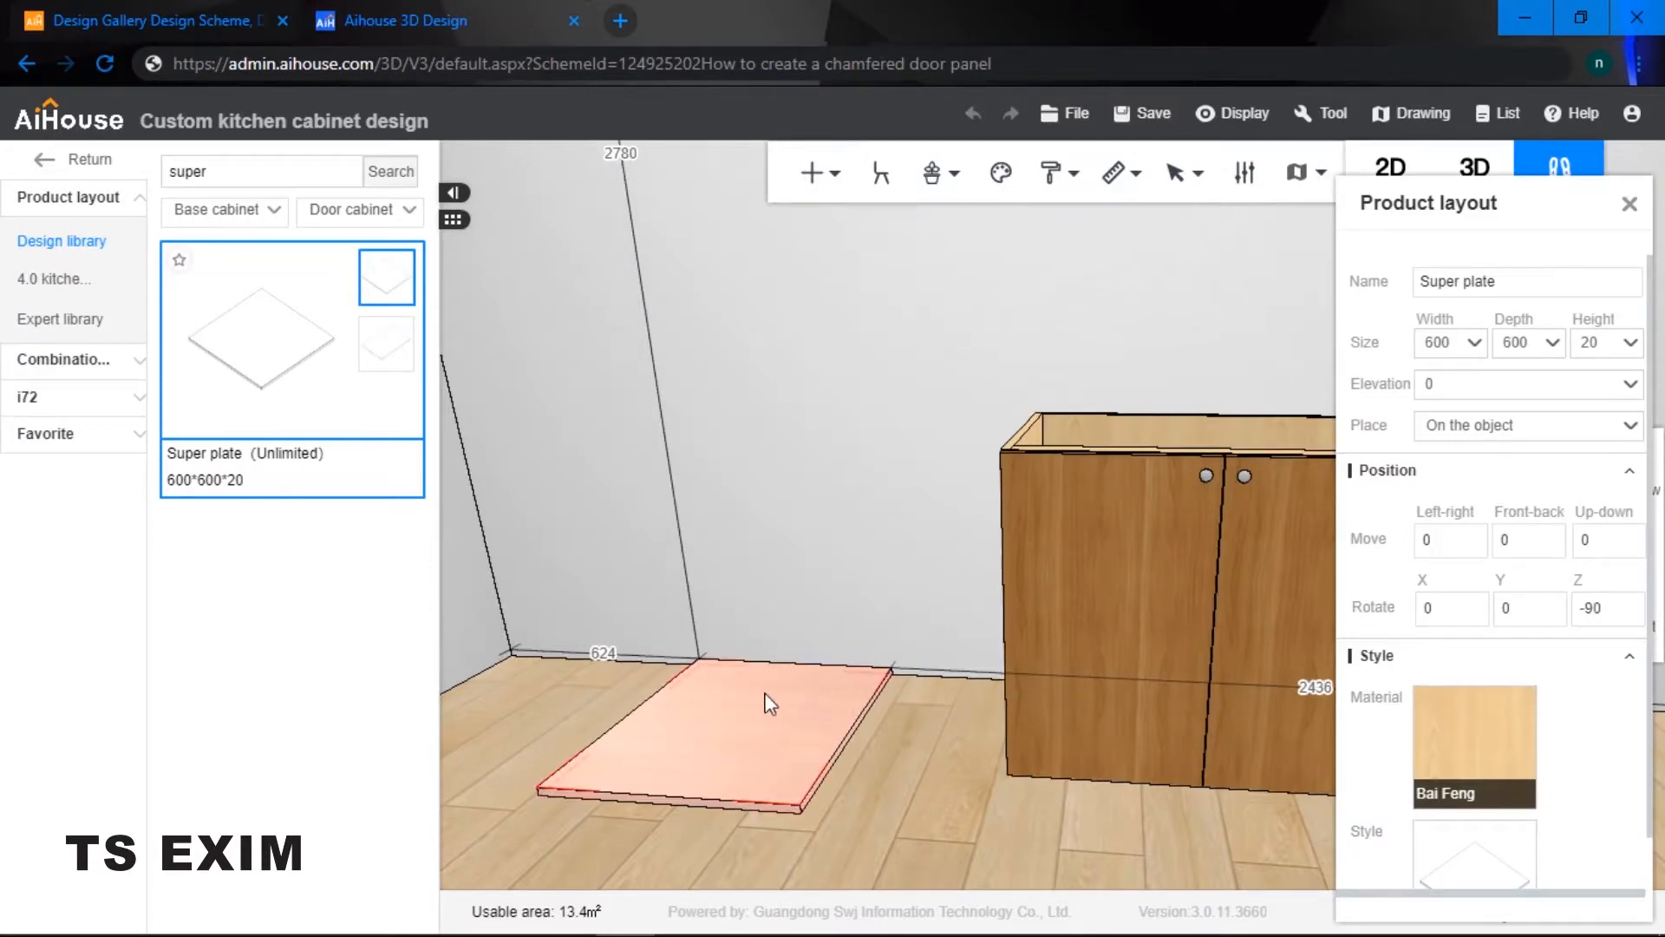
- Check the width and height of the cabinet's left door panel
left_click_drag(767, 784, 716, 715)
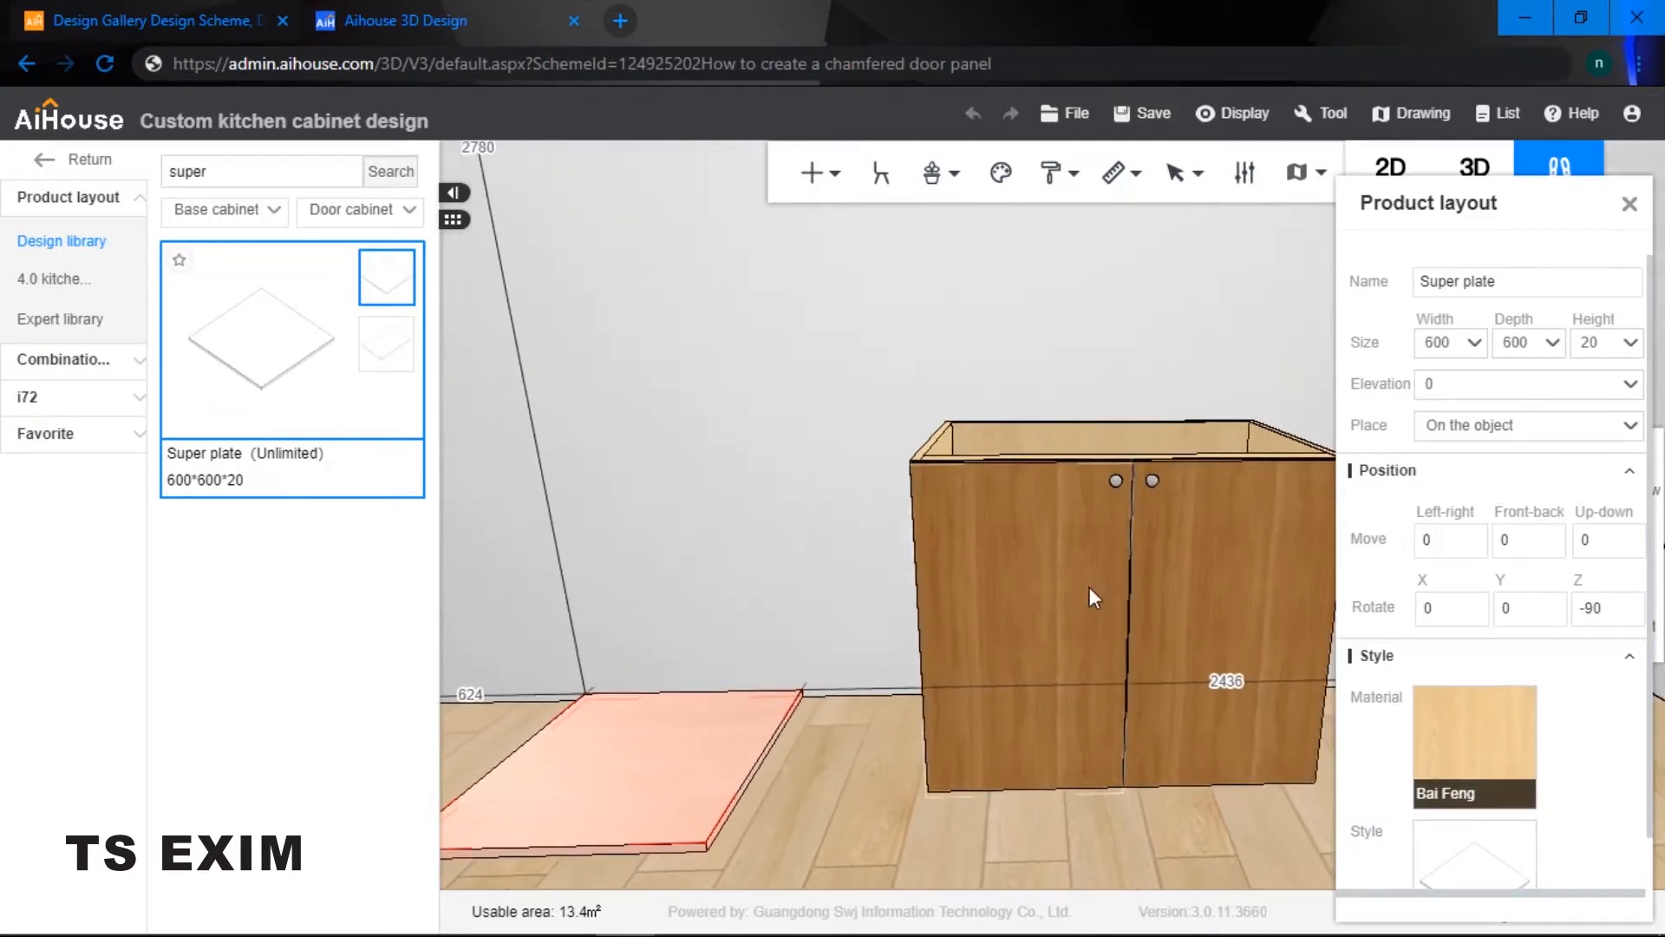
left_click_drag(886, 588, 872, 606)
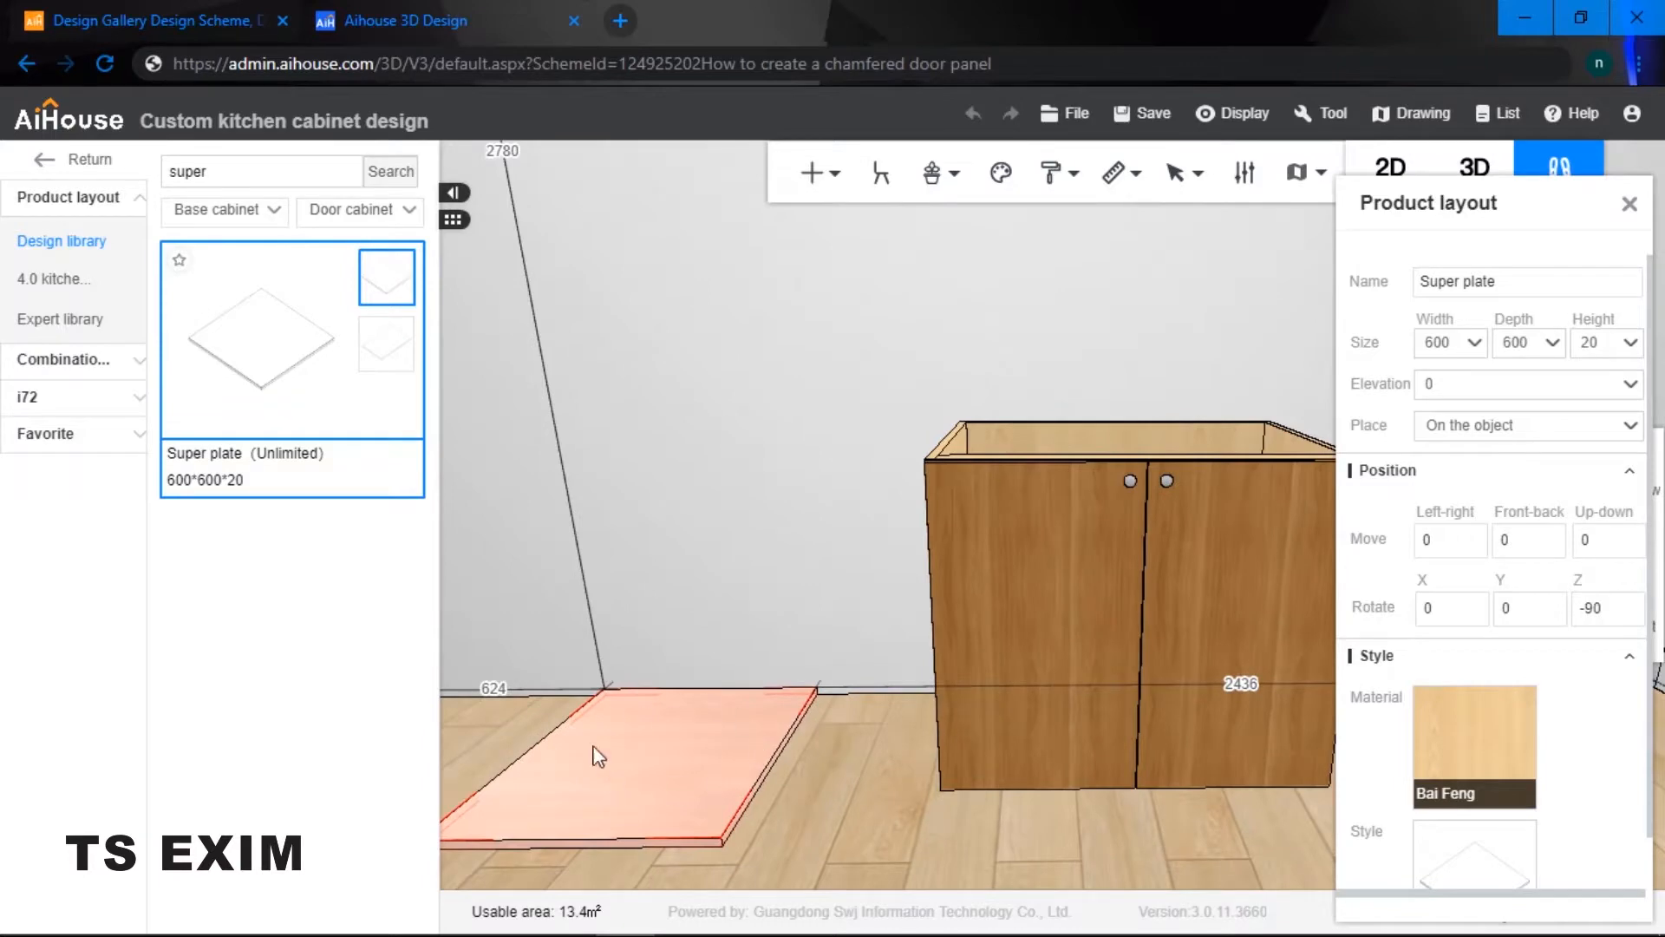
left_click(1033, 562)
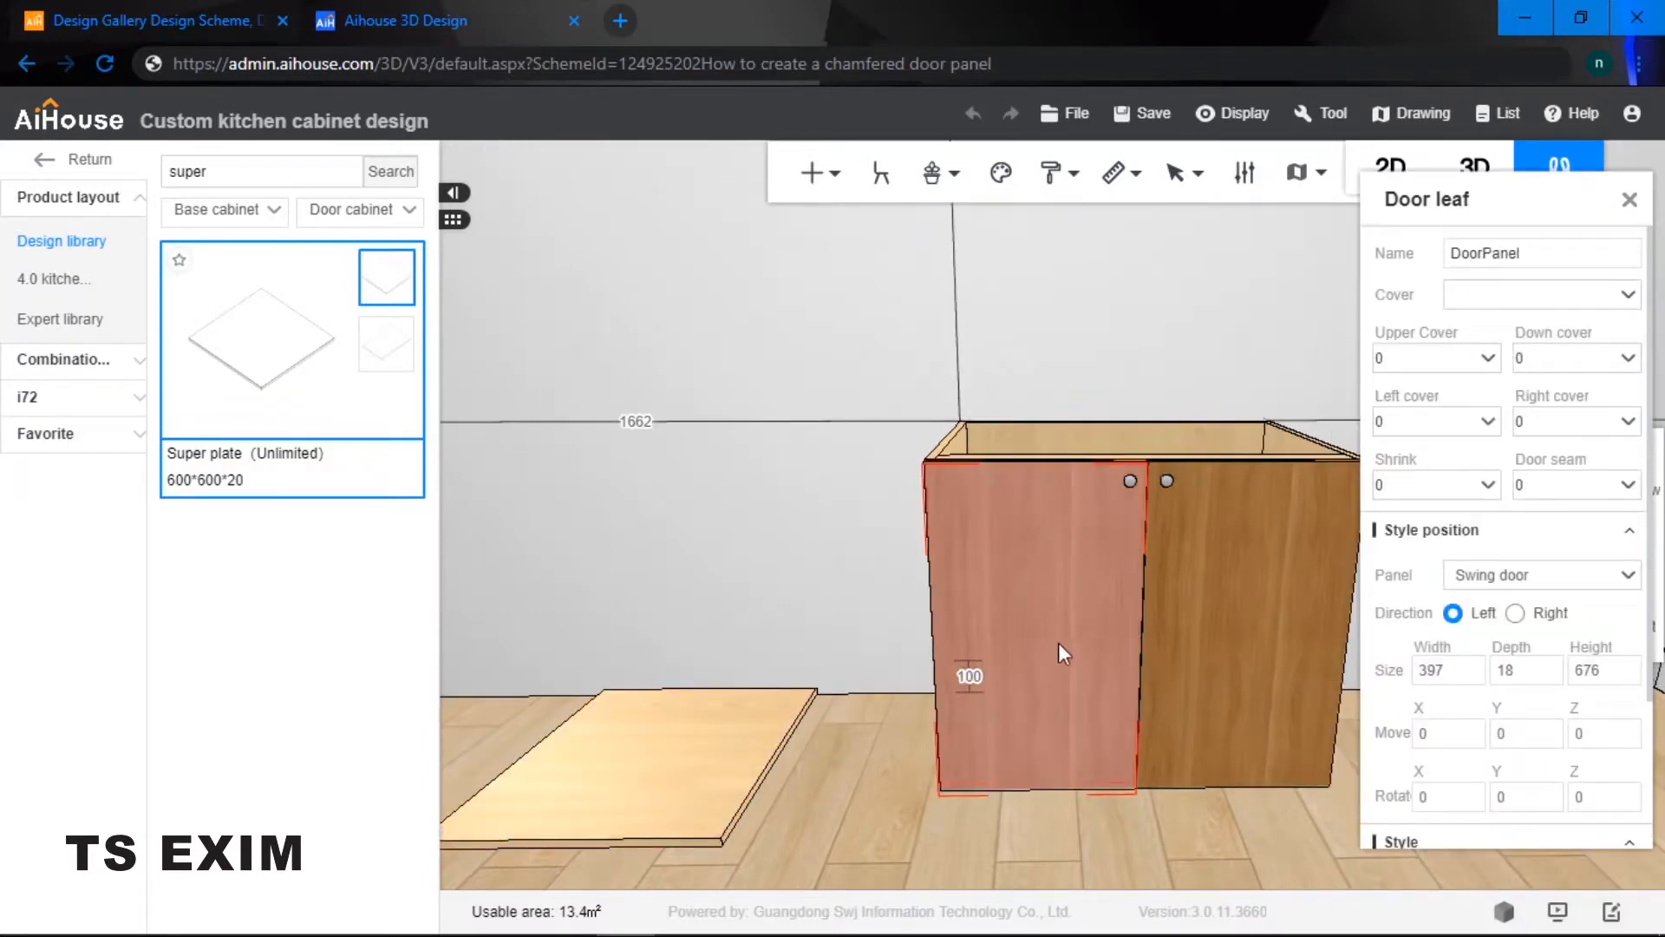
double_click(1414, 672)
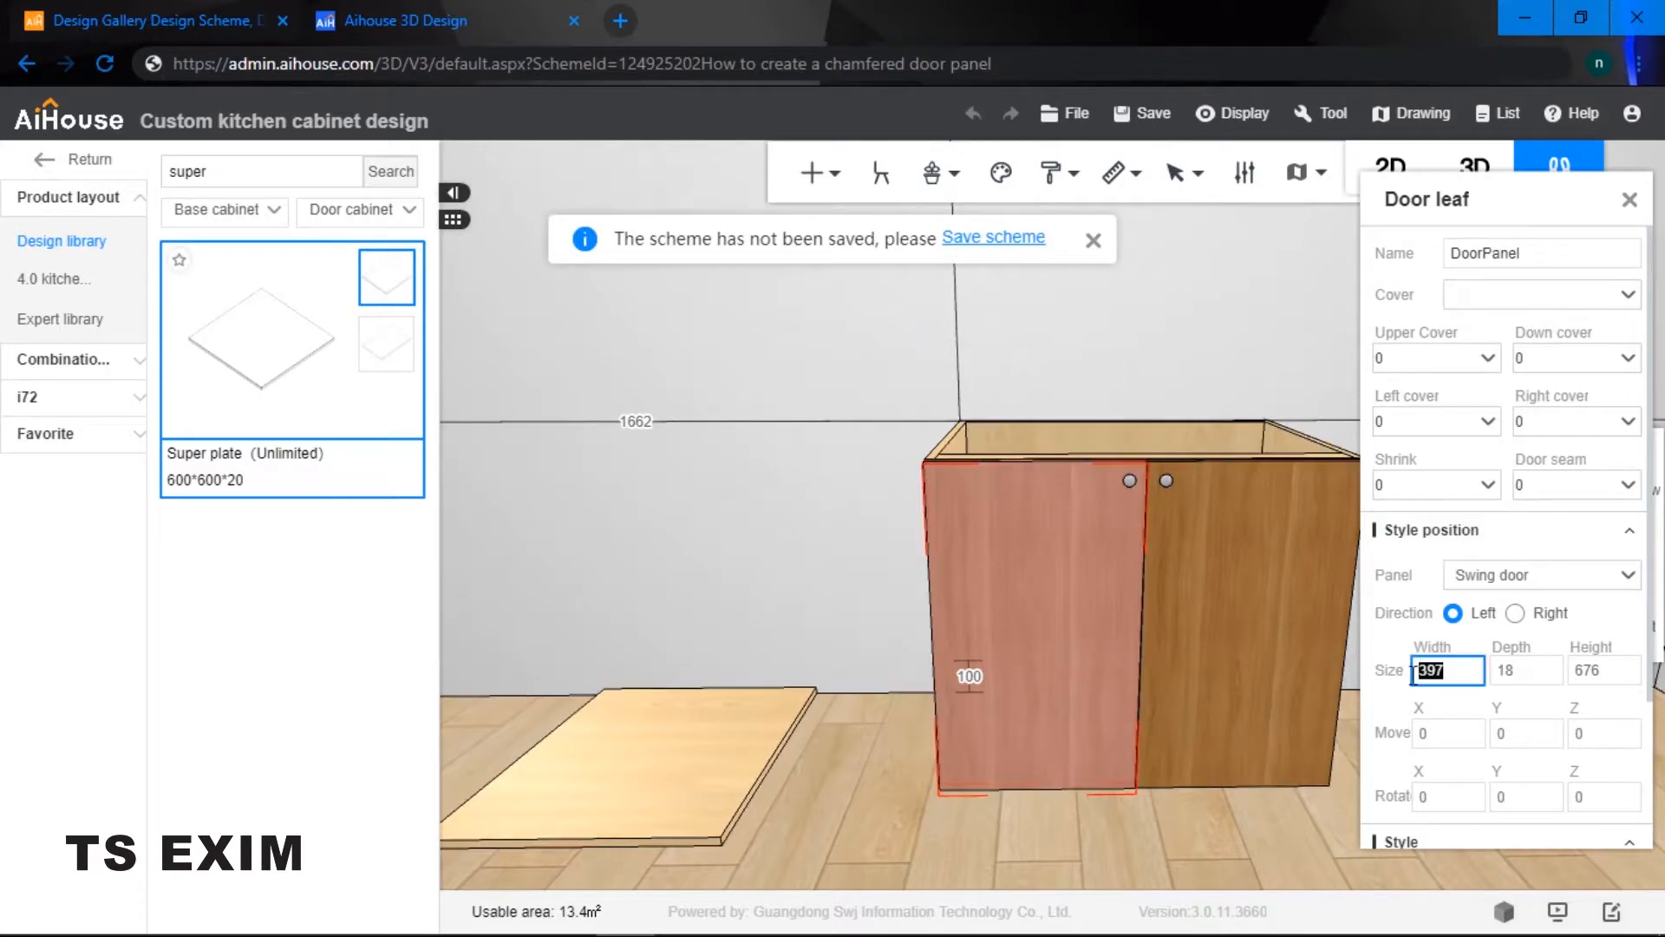
double_click(1571, 673)
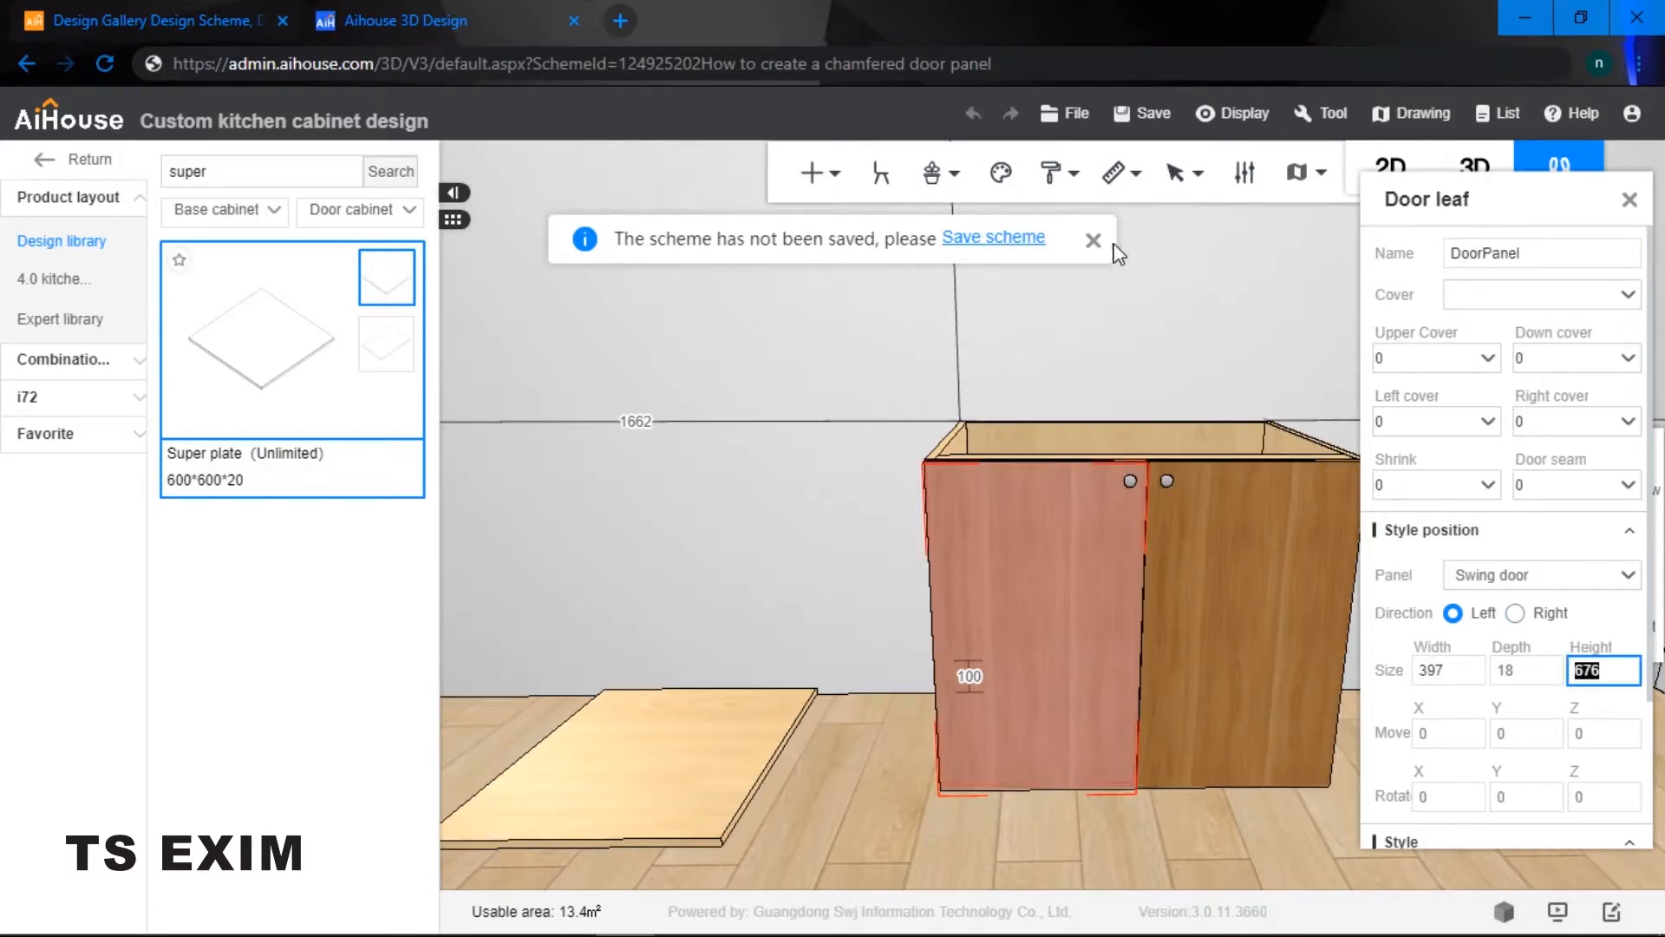
left_click(1093, 241)
double_click(1587, 675)
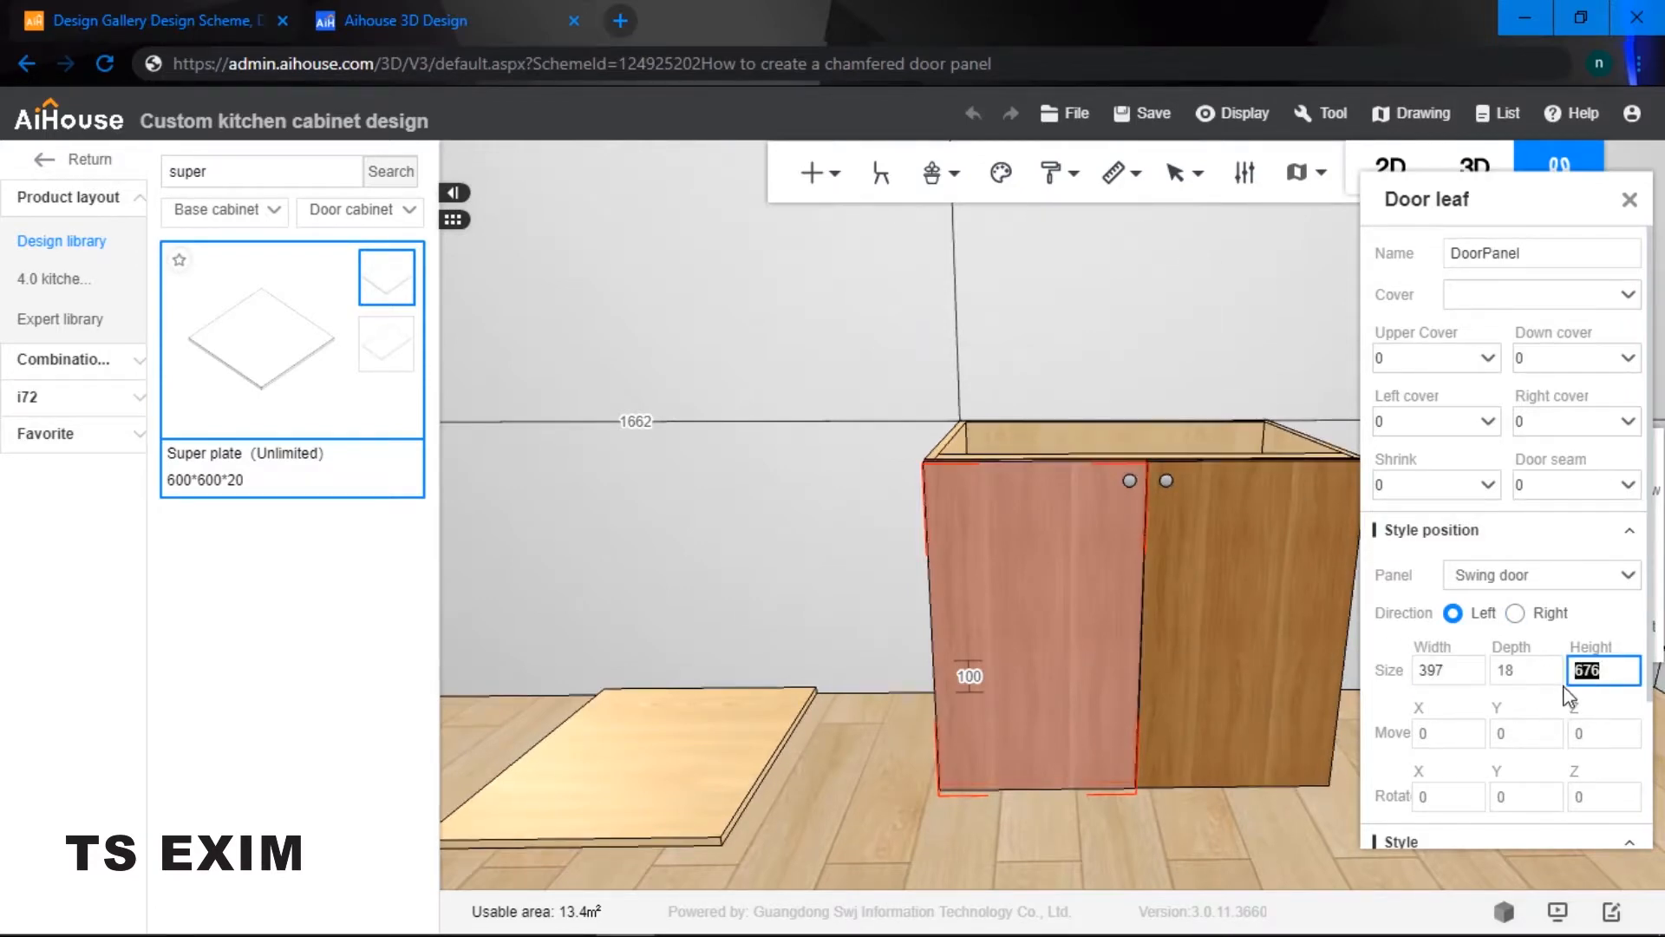
double_click(1446, 672)
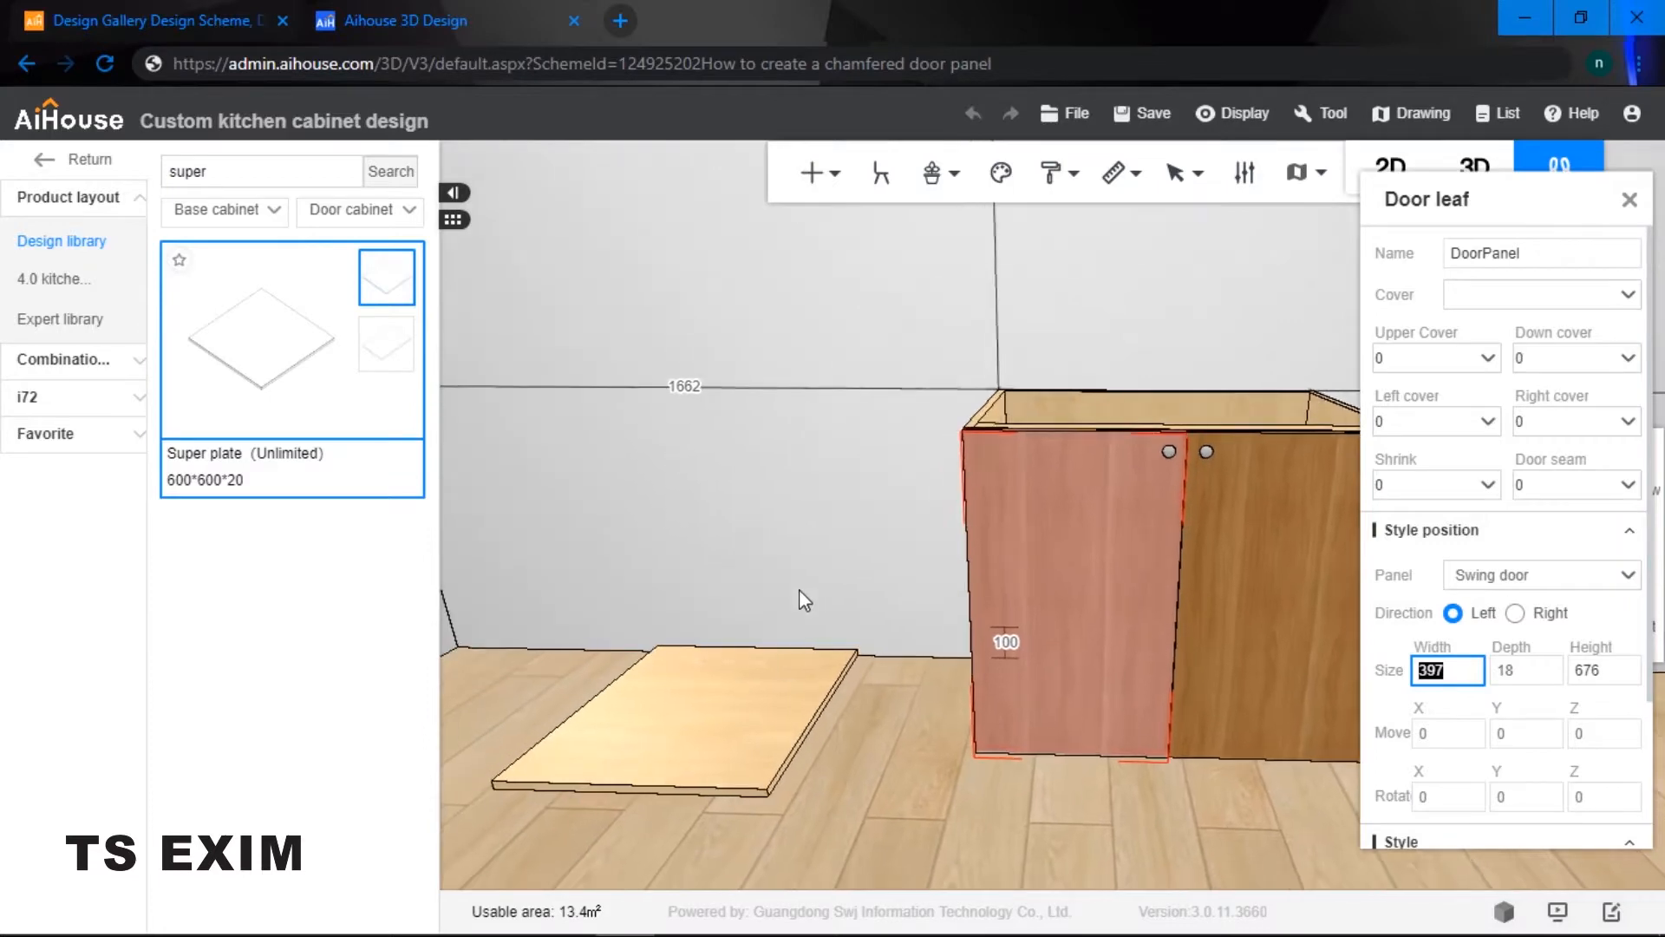
- Compare the super plate's size settings with the width and height of the cabinet's left door panel
left_click(742, 674)
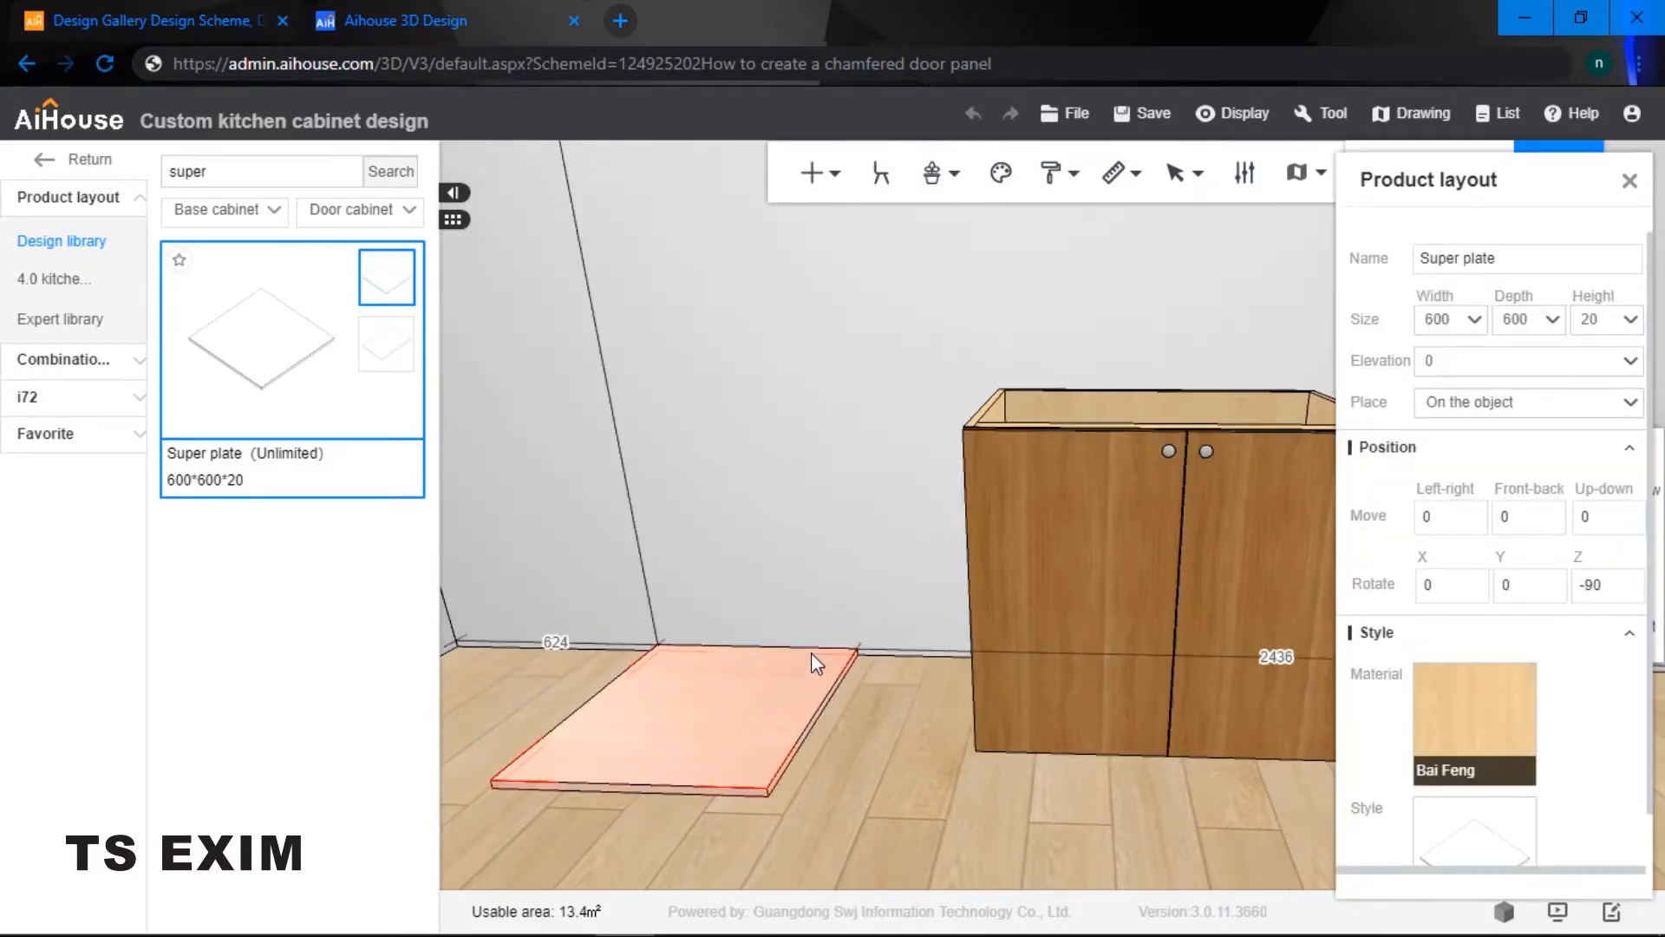
left_click(1069, 571)
left_click(1455, 670)
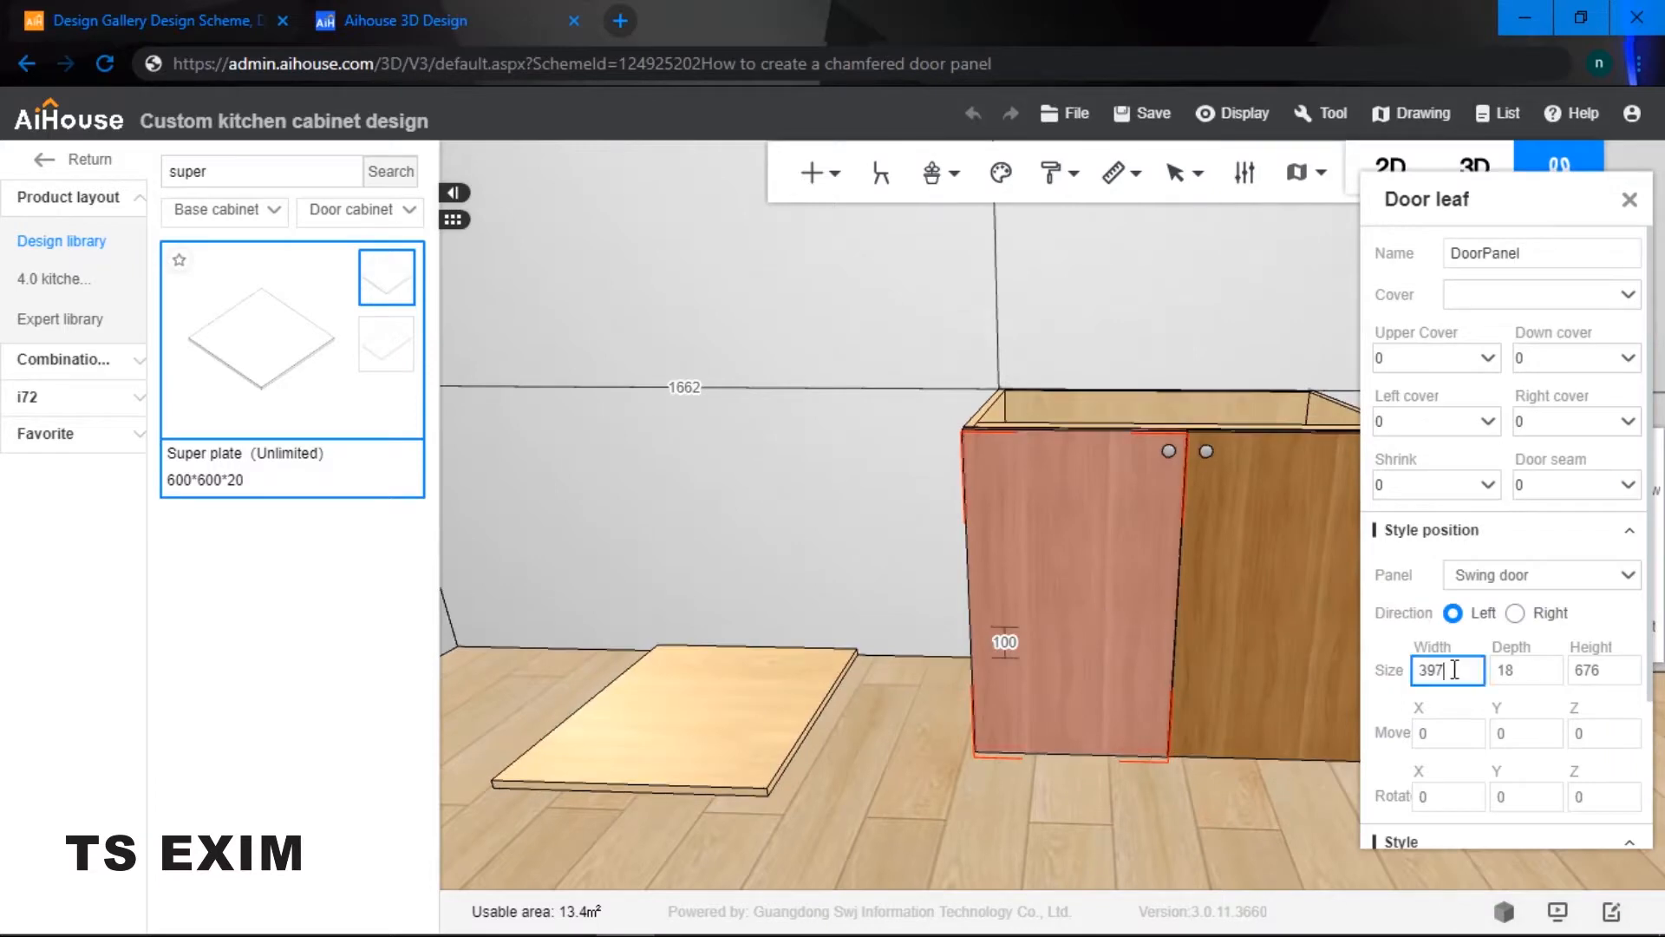
left_click(728, 685)
left_click_drag(1449, 323, 1411, 319)
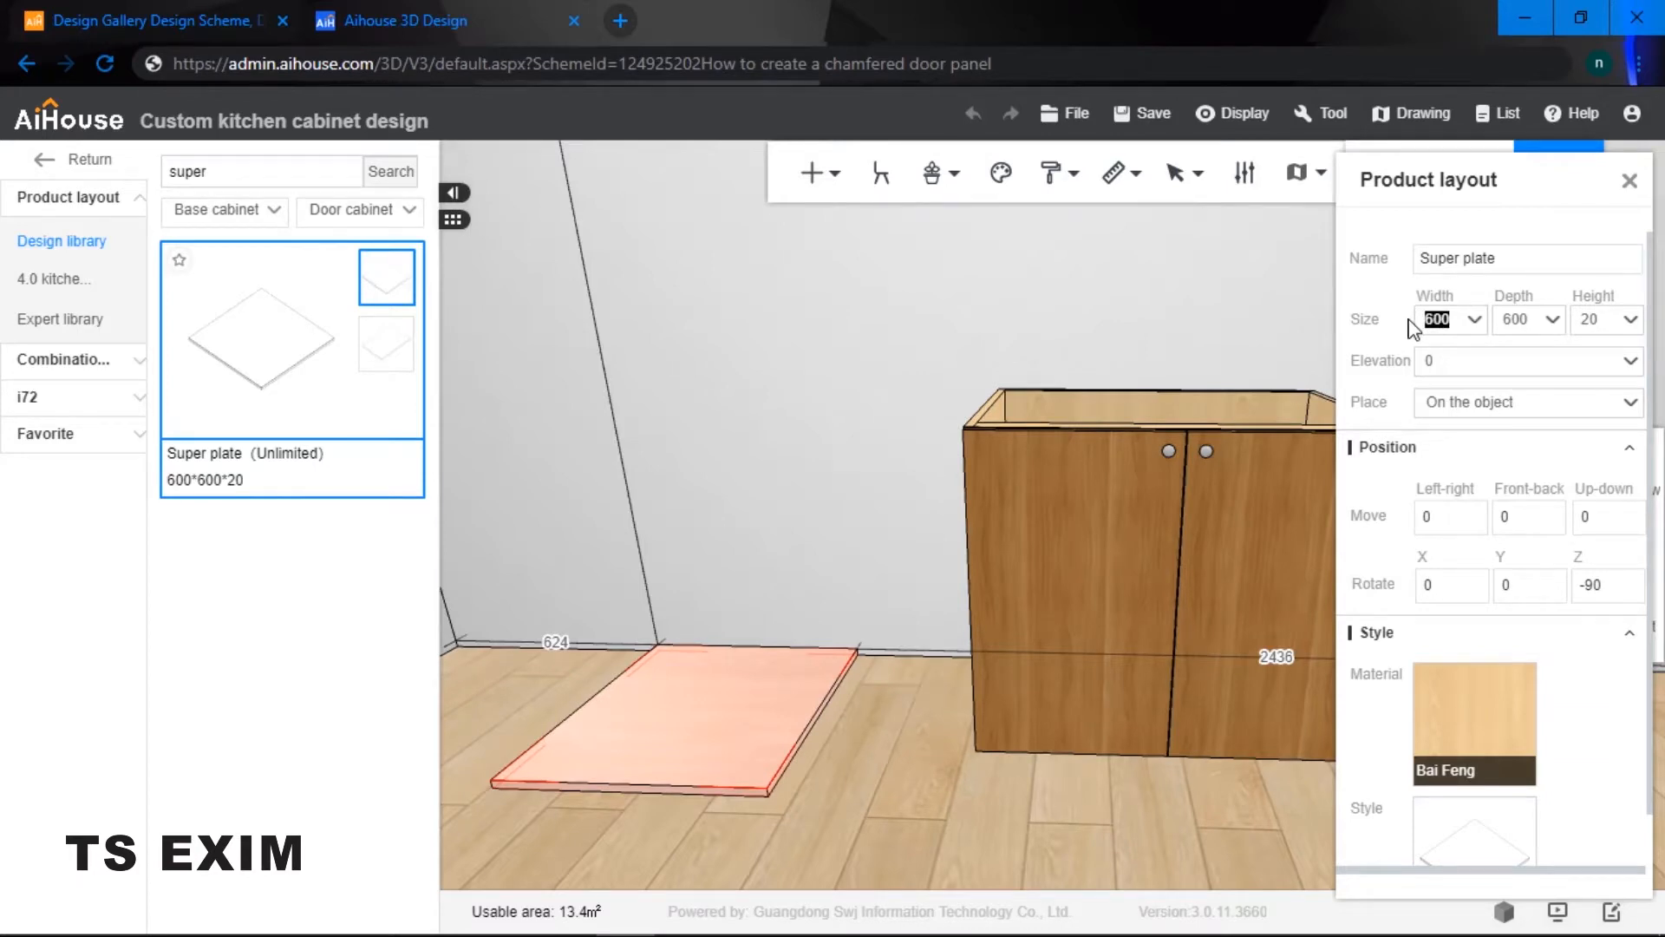
left_click(1086, 556)
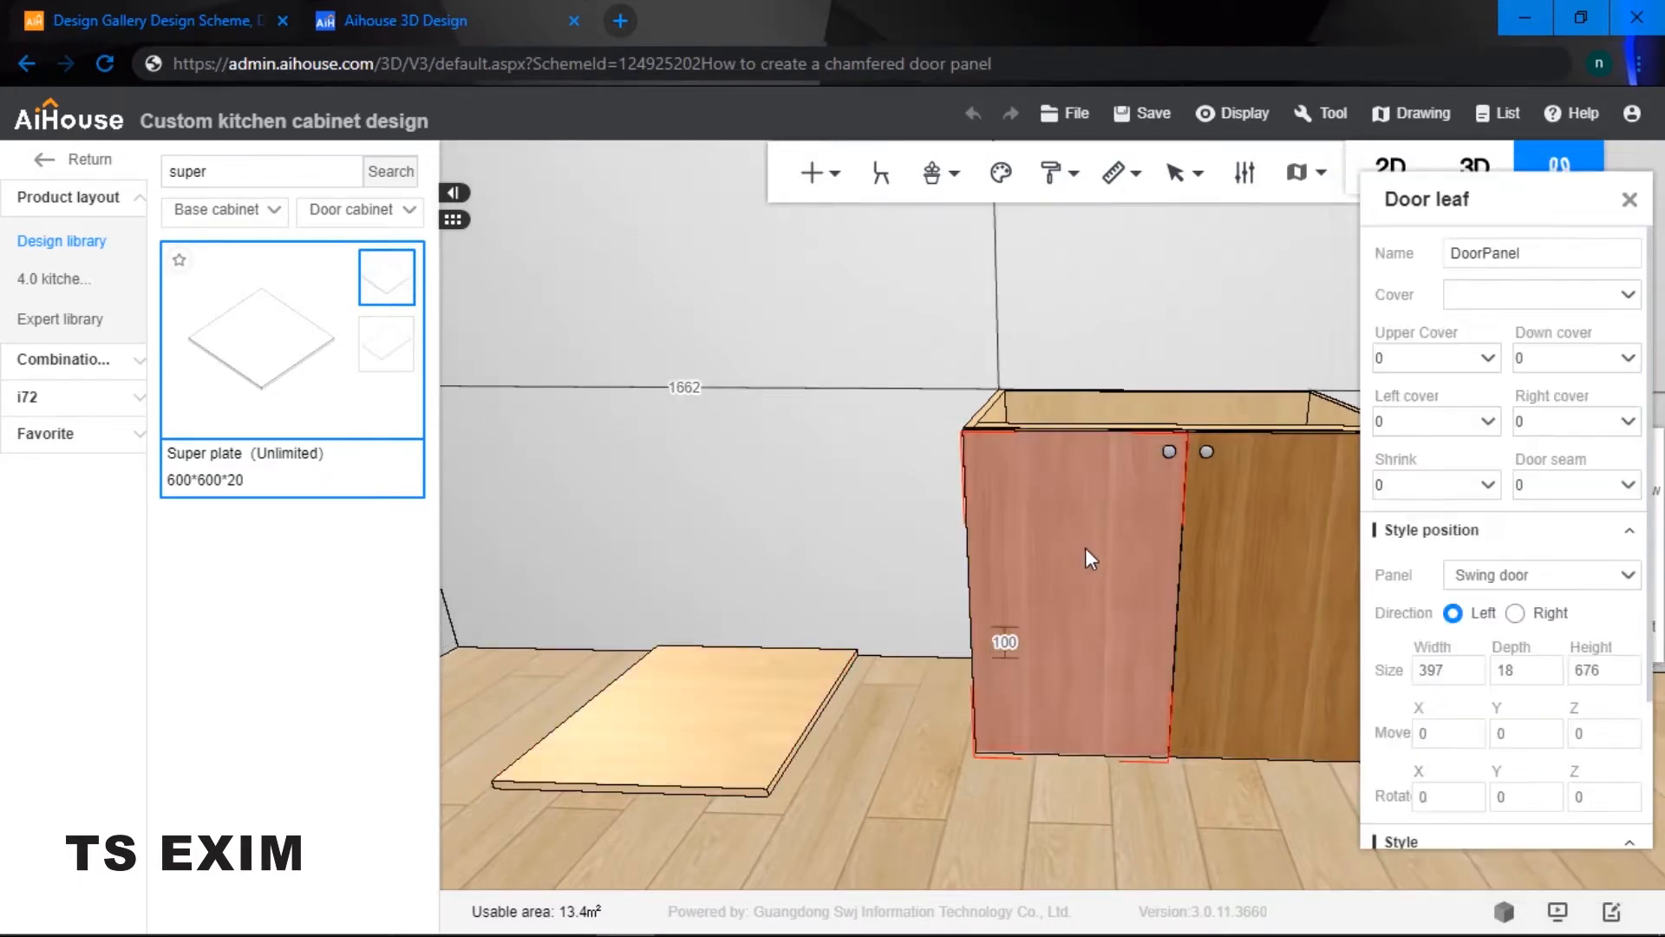
left_click_drag(1603, 671, 1582, 675)
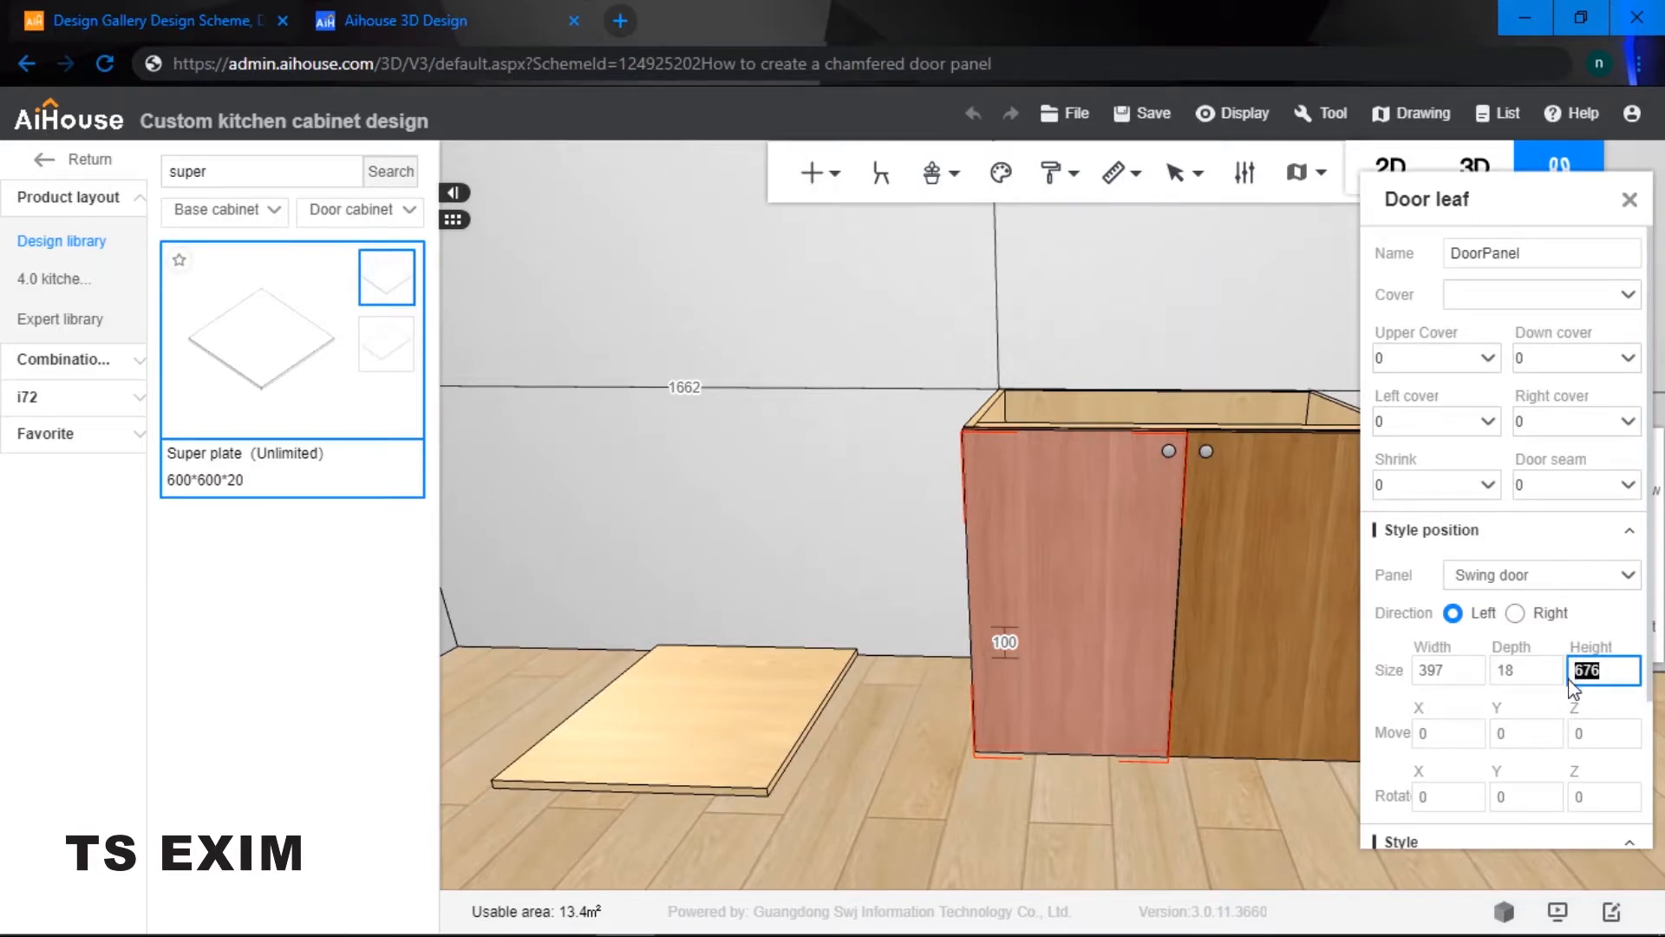
- Set the super plate's width to 676 and its depth to 20
left_click(699, 692)
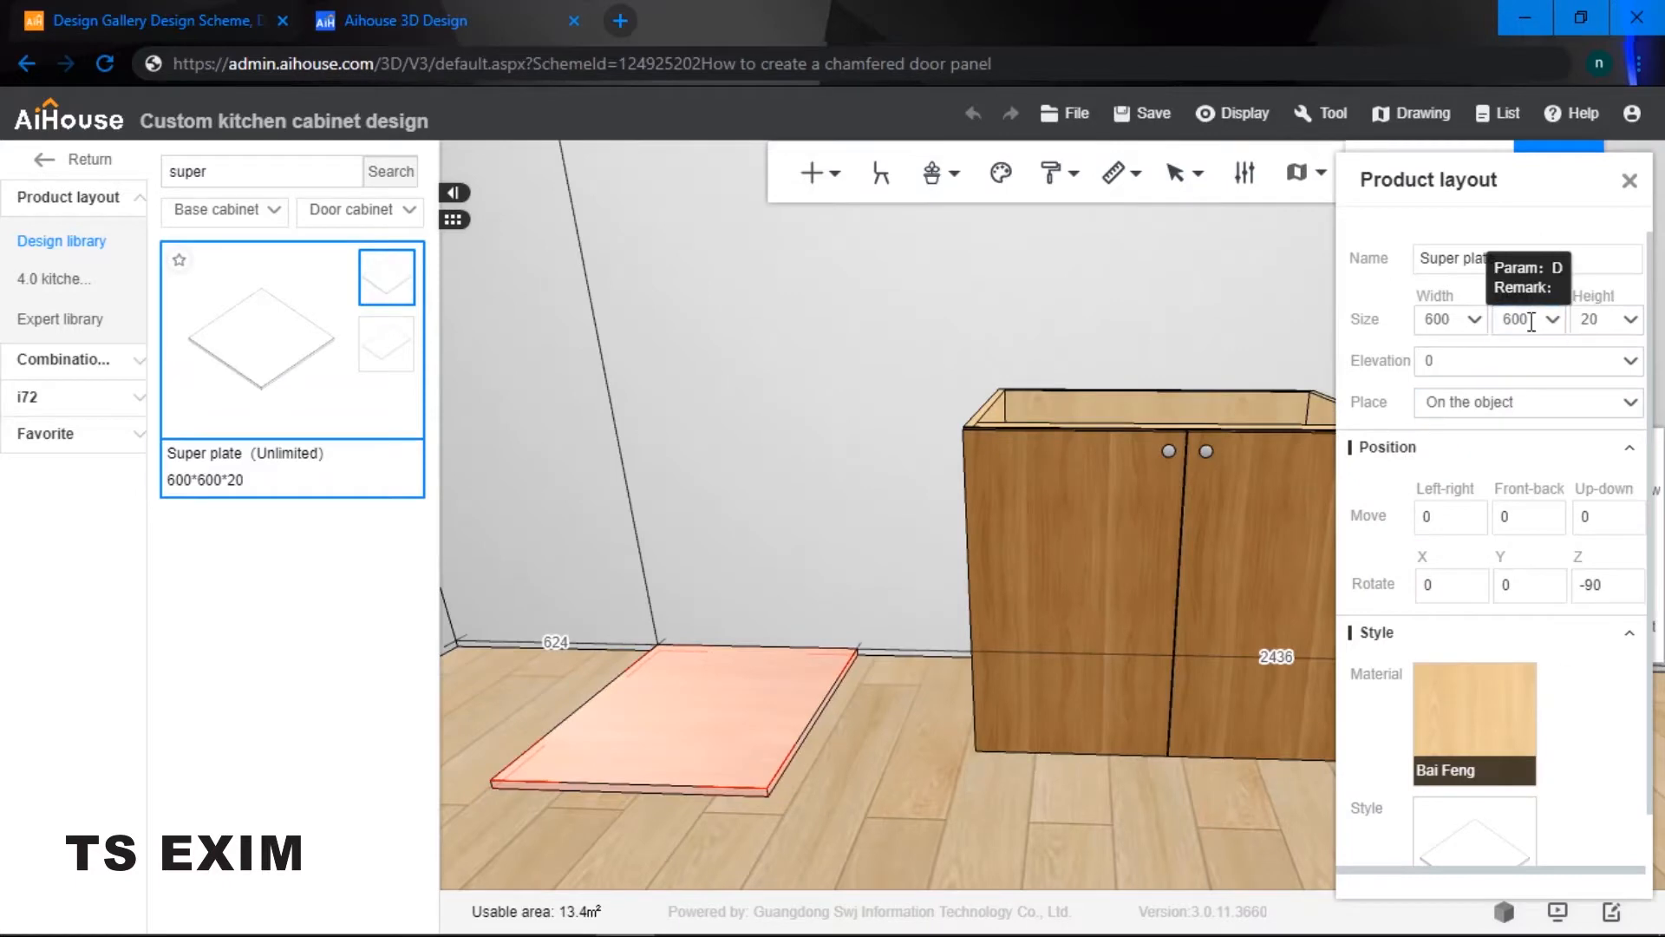
double_click(1590, 319)
double_click(1423, 319)
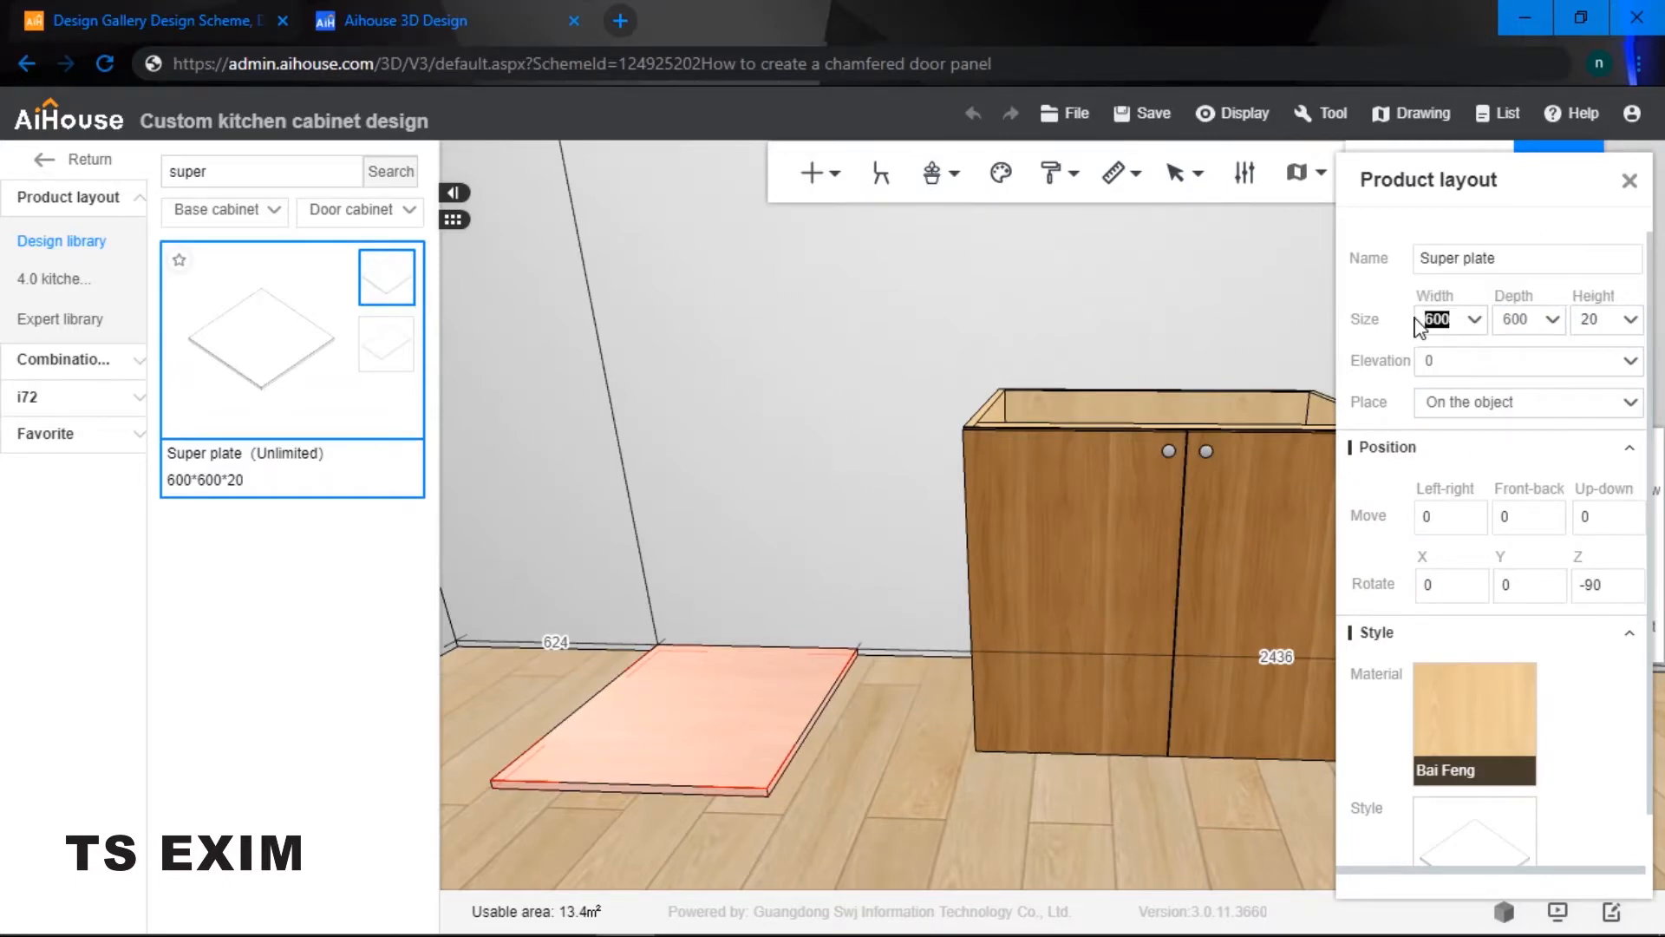
type("676")
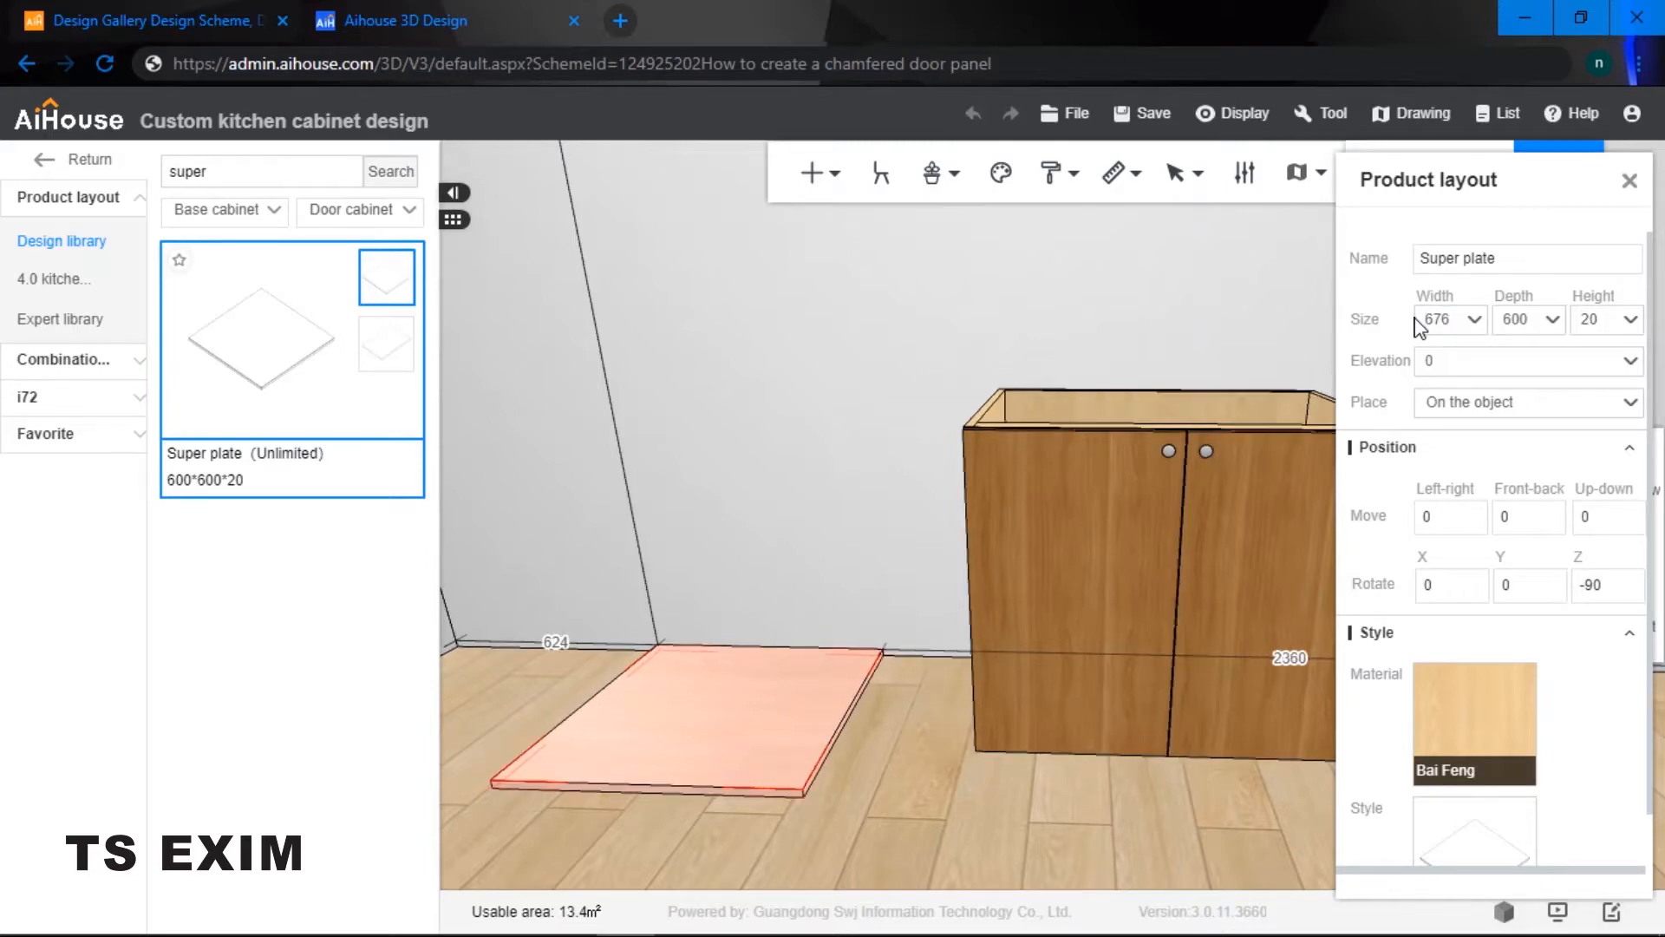
double_click(1514, 320)
type("20")
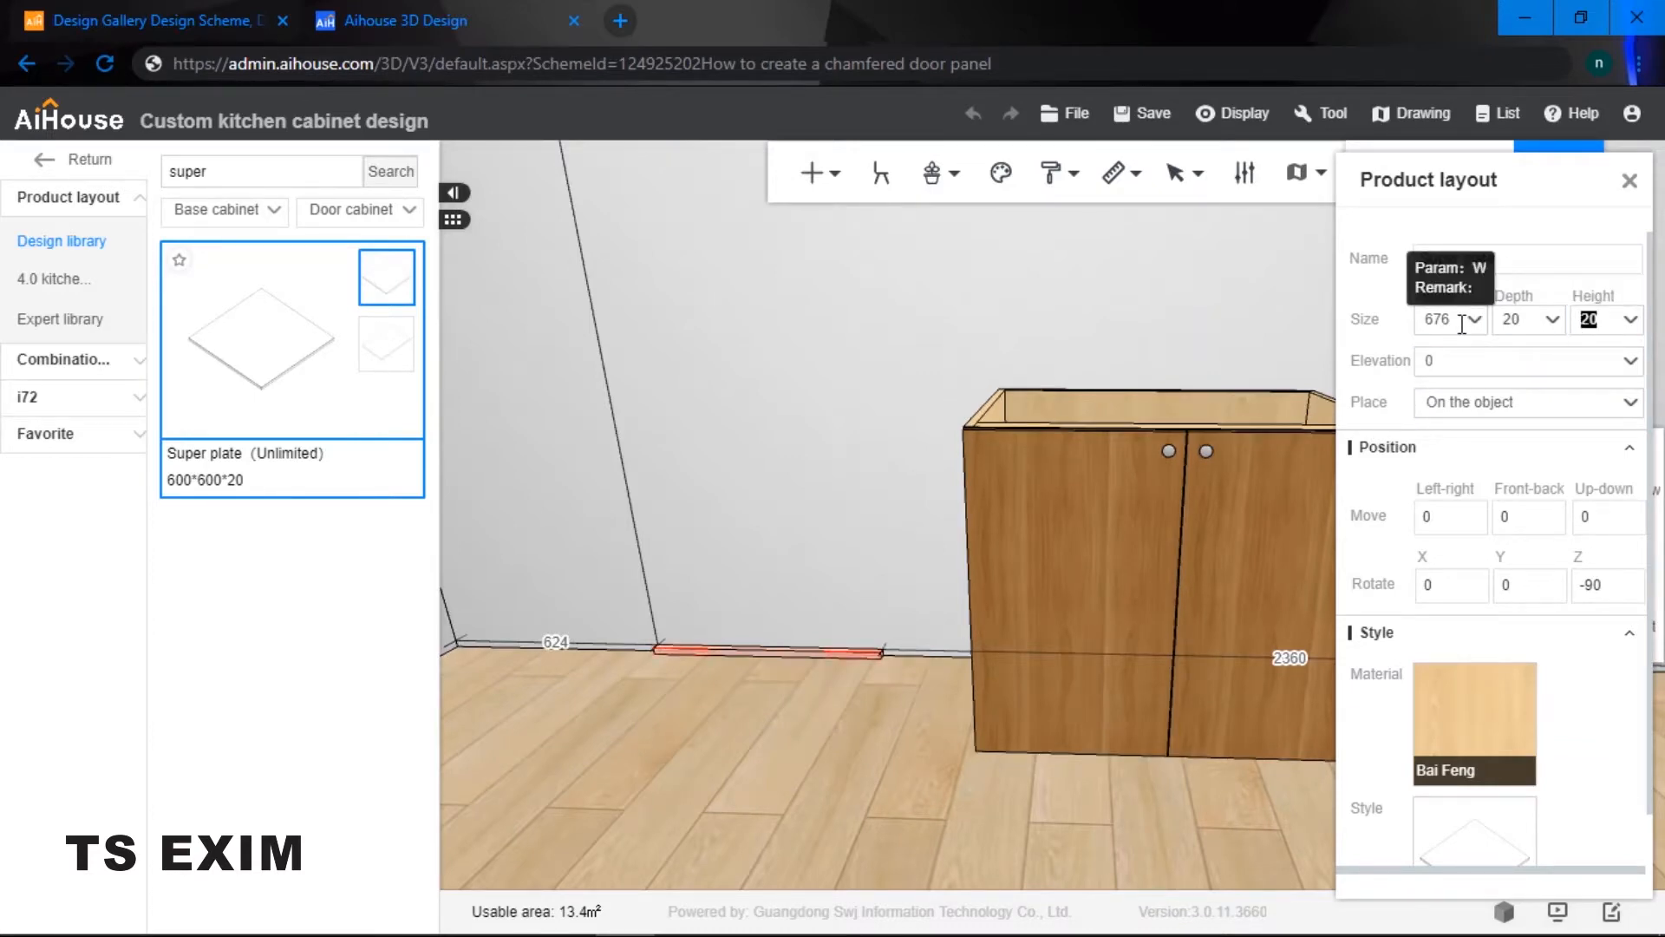
- Check the left door panel's width and set the super plate's height to 397 to match it
left_click(1096, 507)
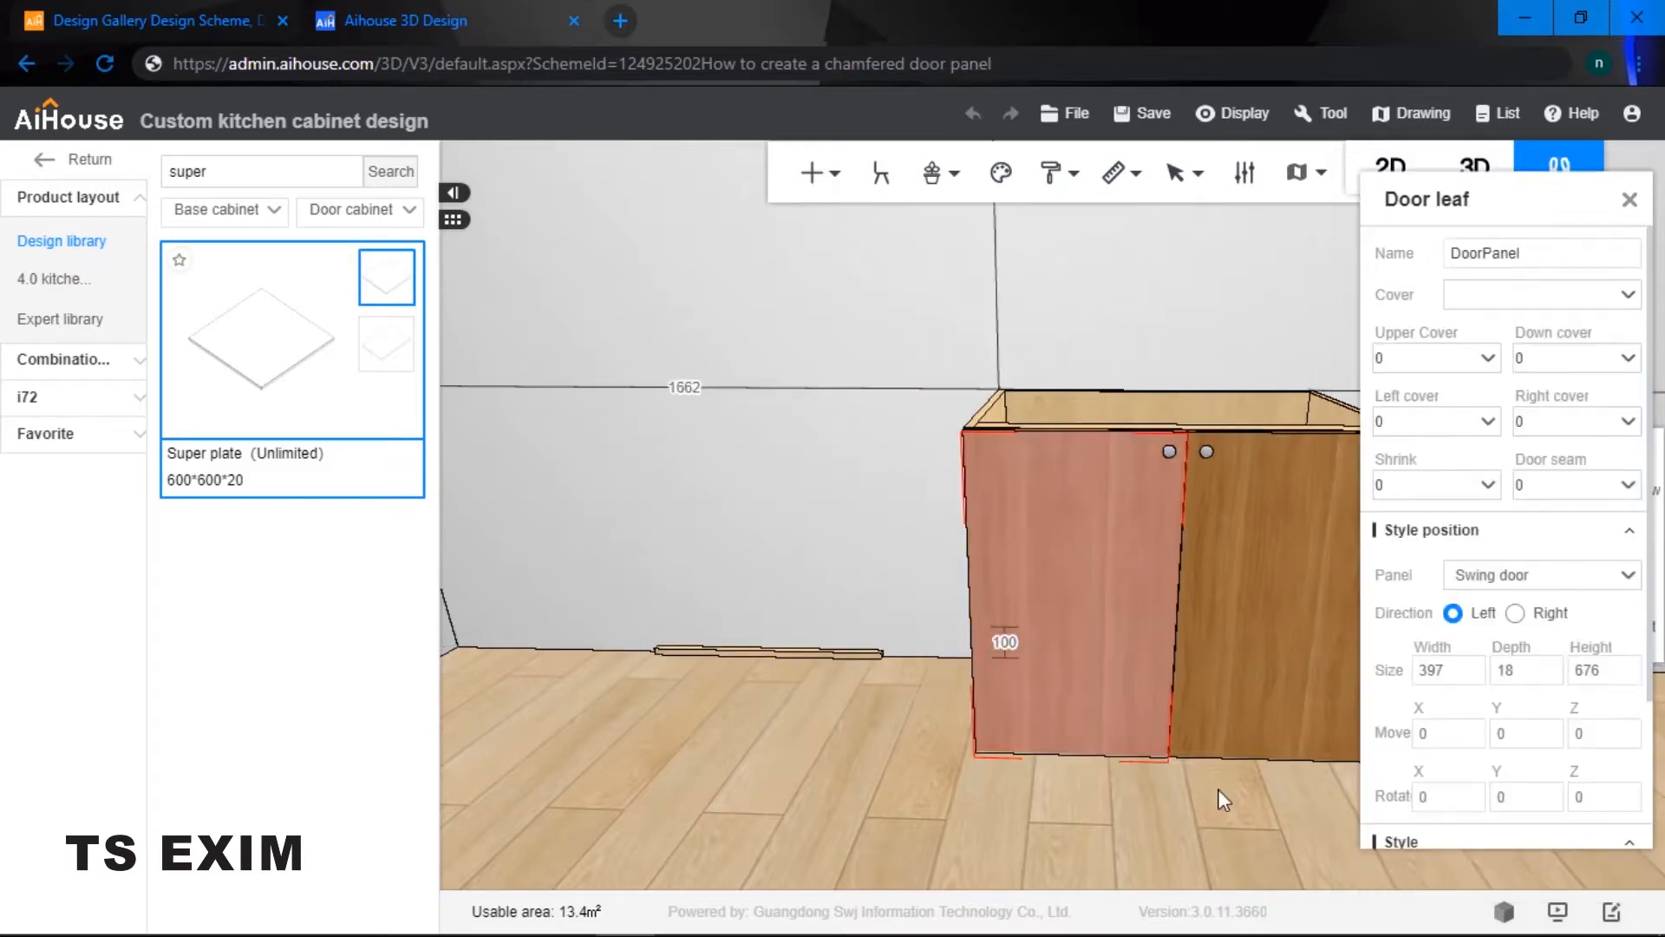
left_click(801, 653)
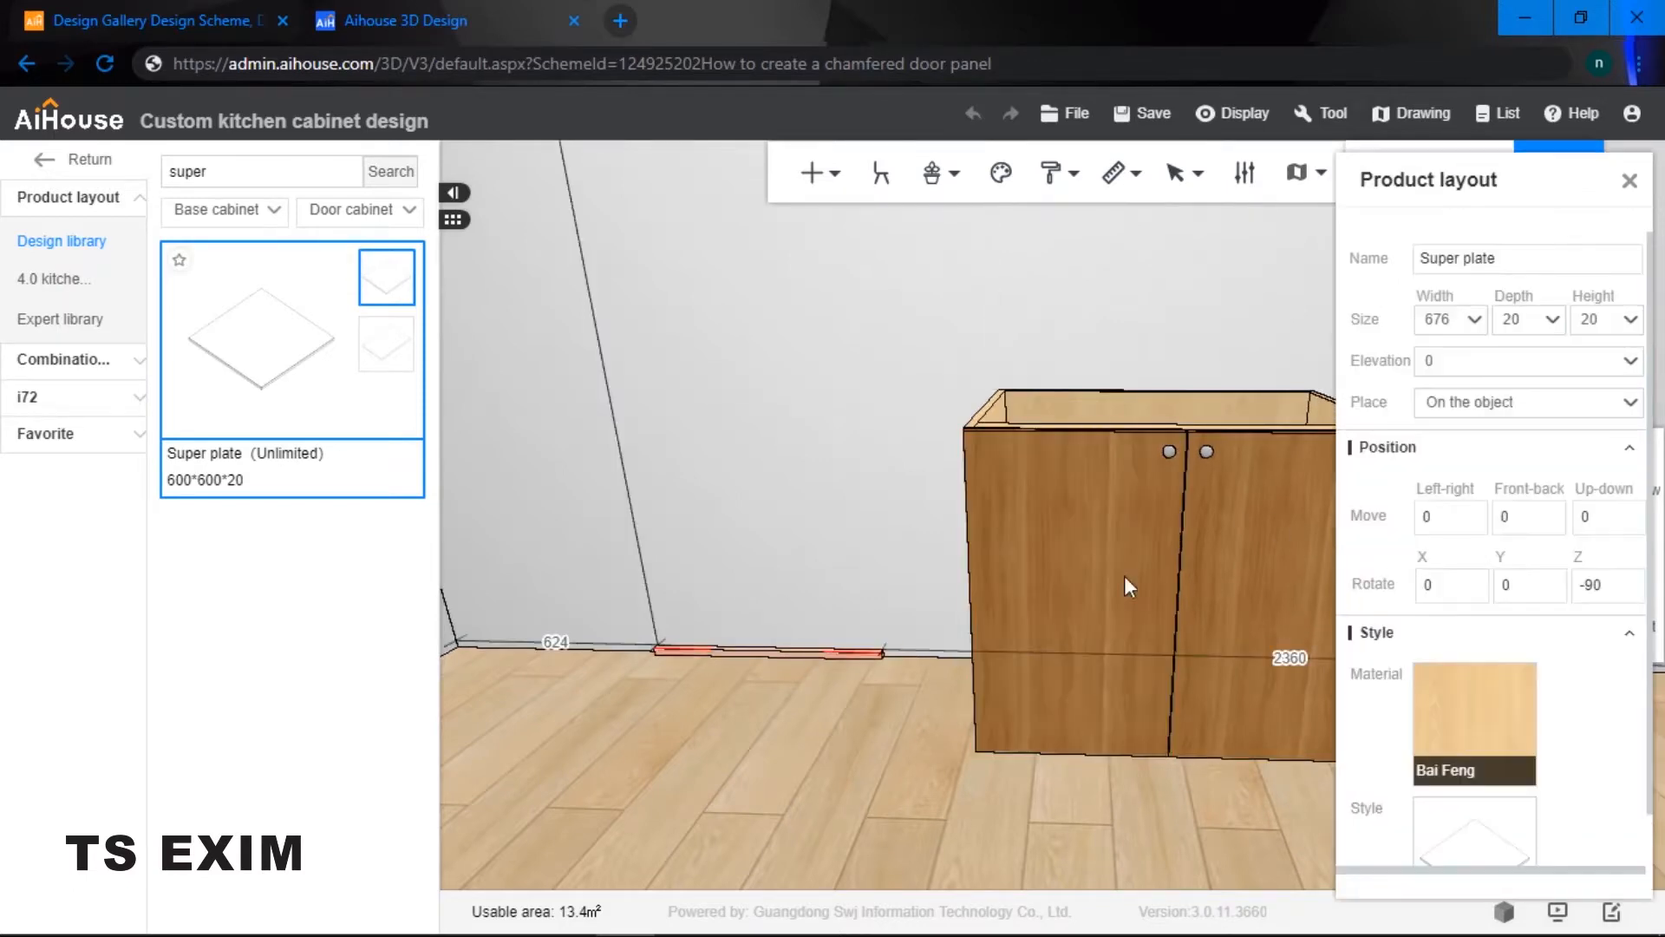
double_click(1596, 322)
type("3")
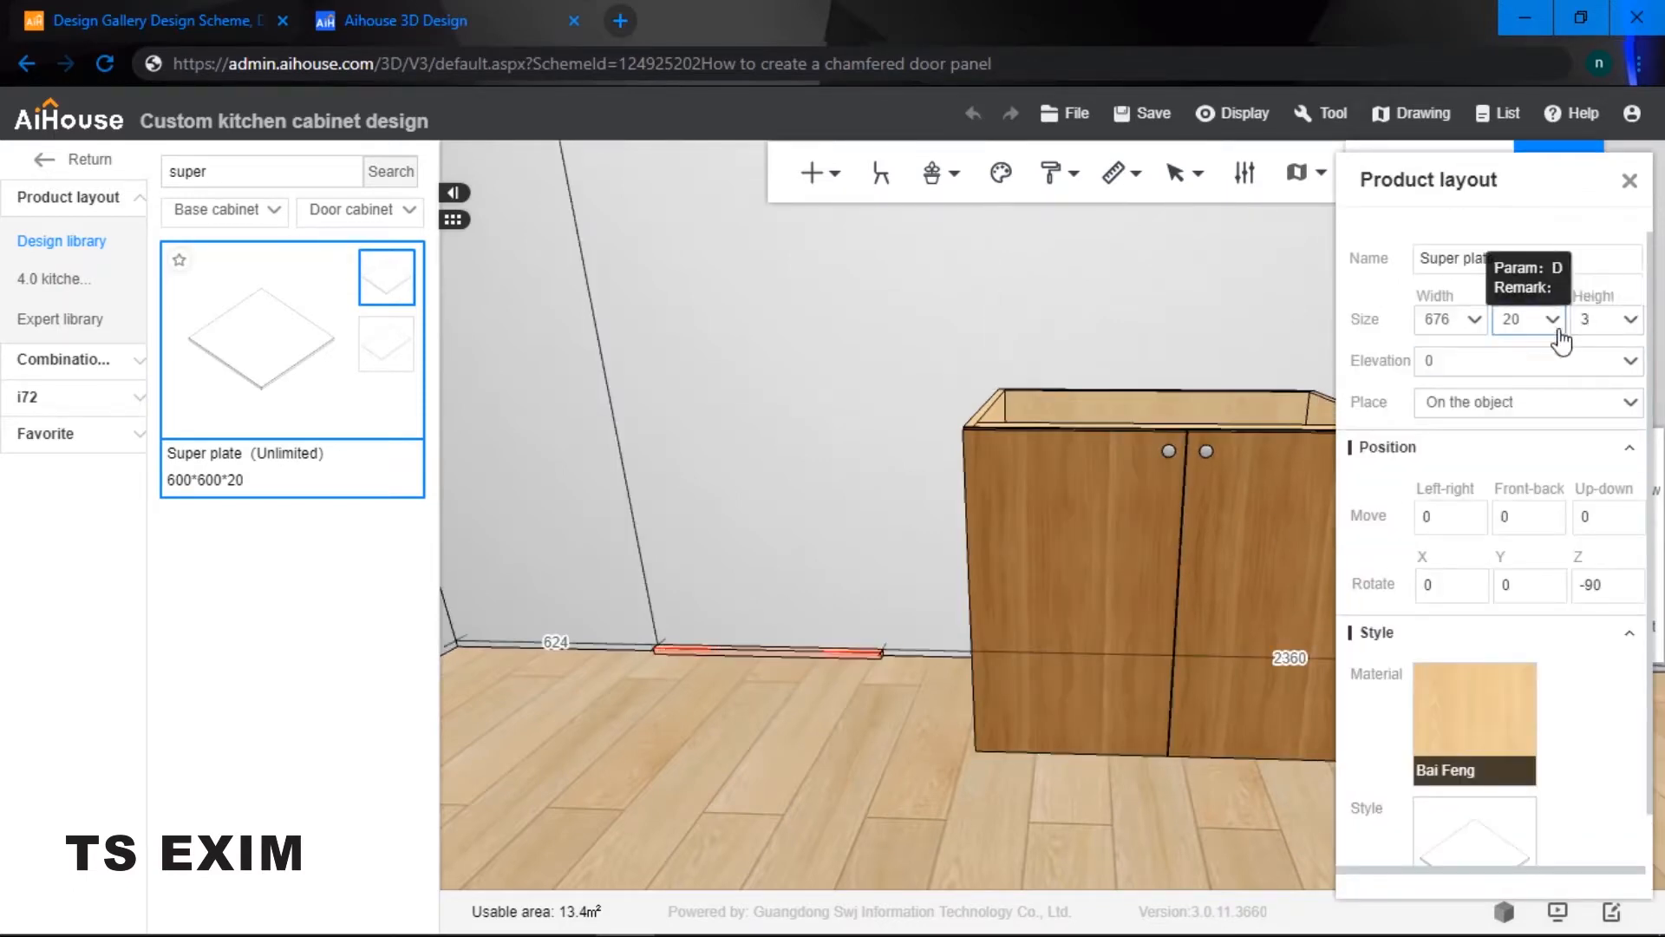
type("97")
key("Return")
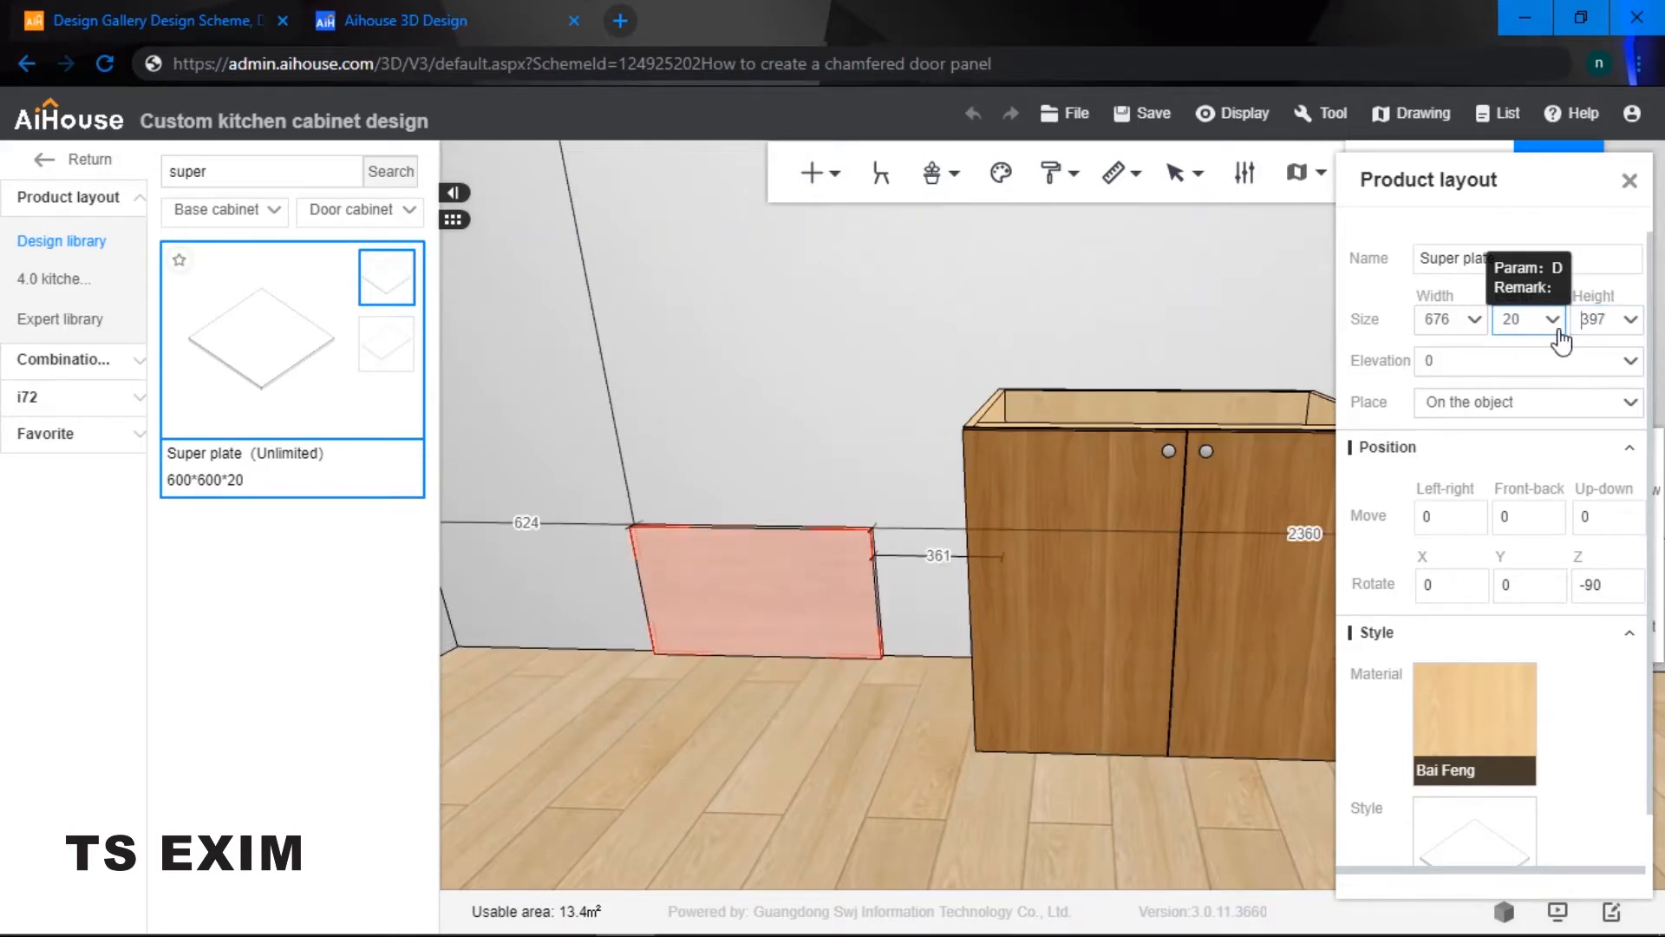
left_click(893, 451)
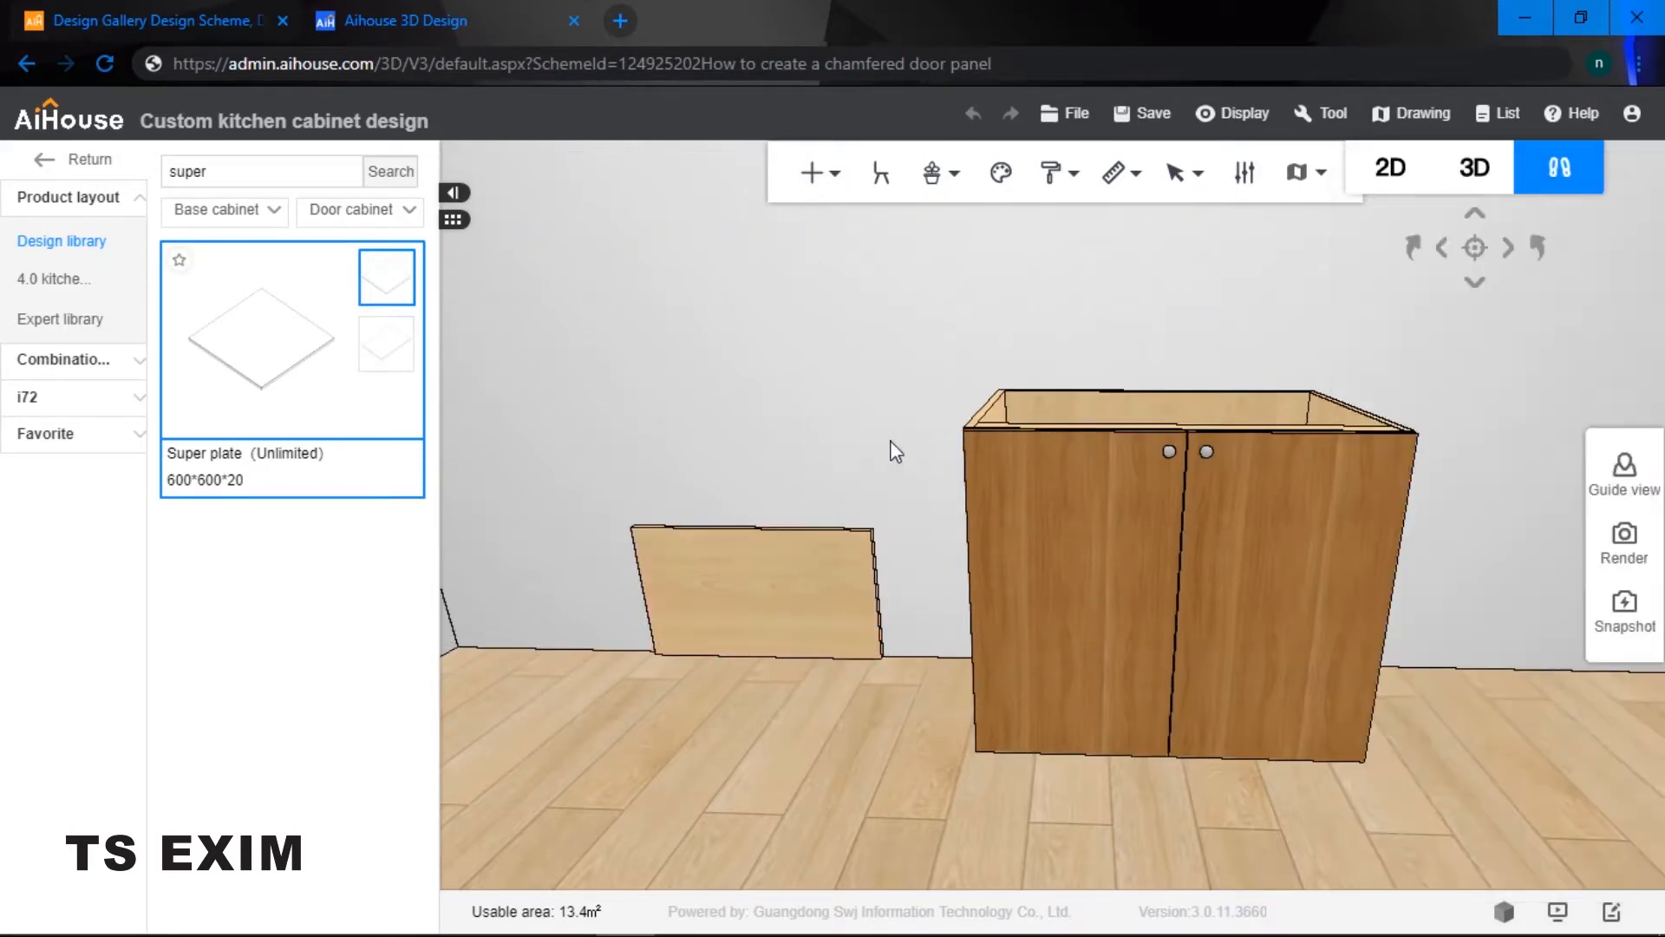
- Examine the resized super plate beside the cabinet and compare its dimensions with those of the left door panel
scroll(894, 458, "up", 4)
left_click_drag(907, 468, 1108, 535)
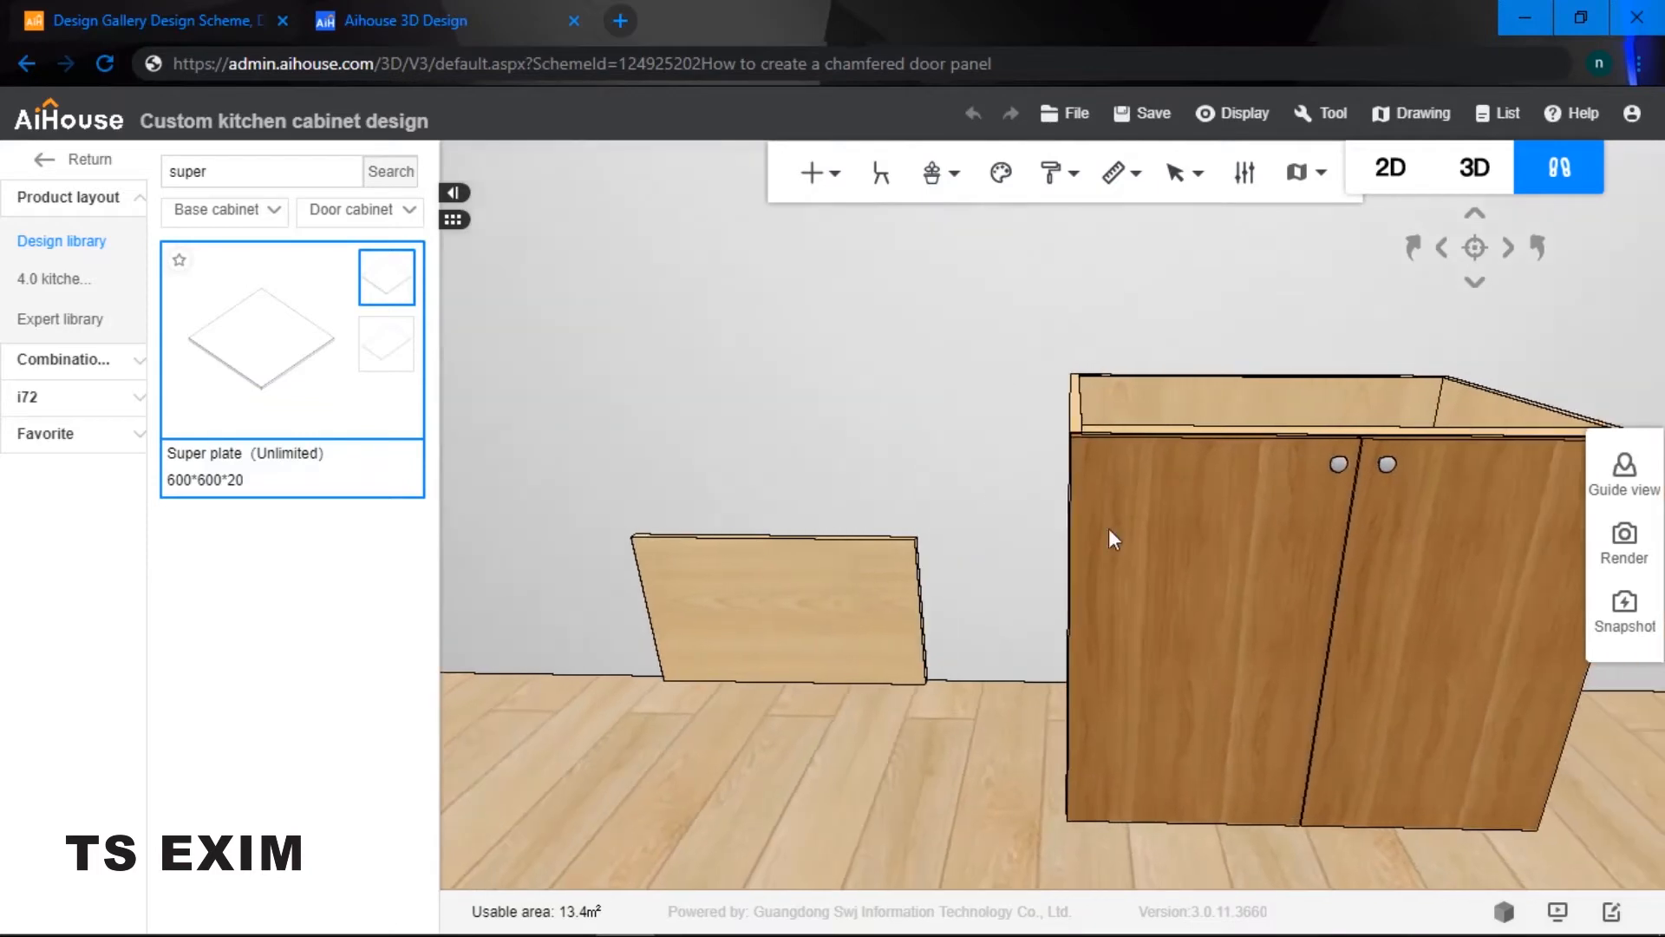
left_click(1341, 465)
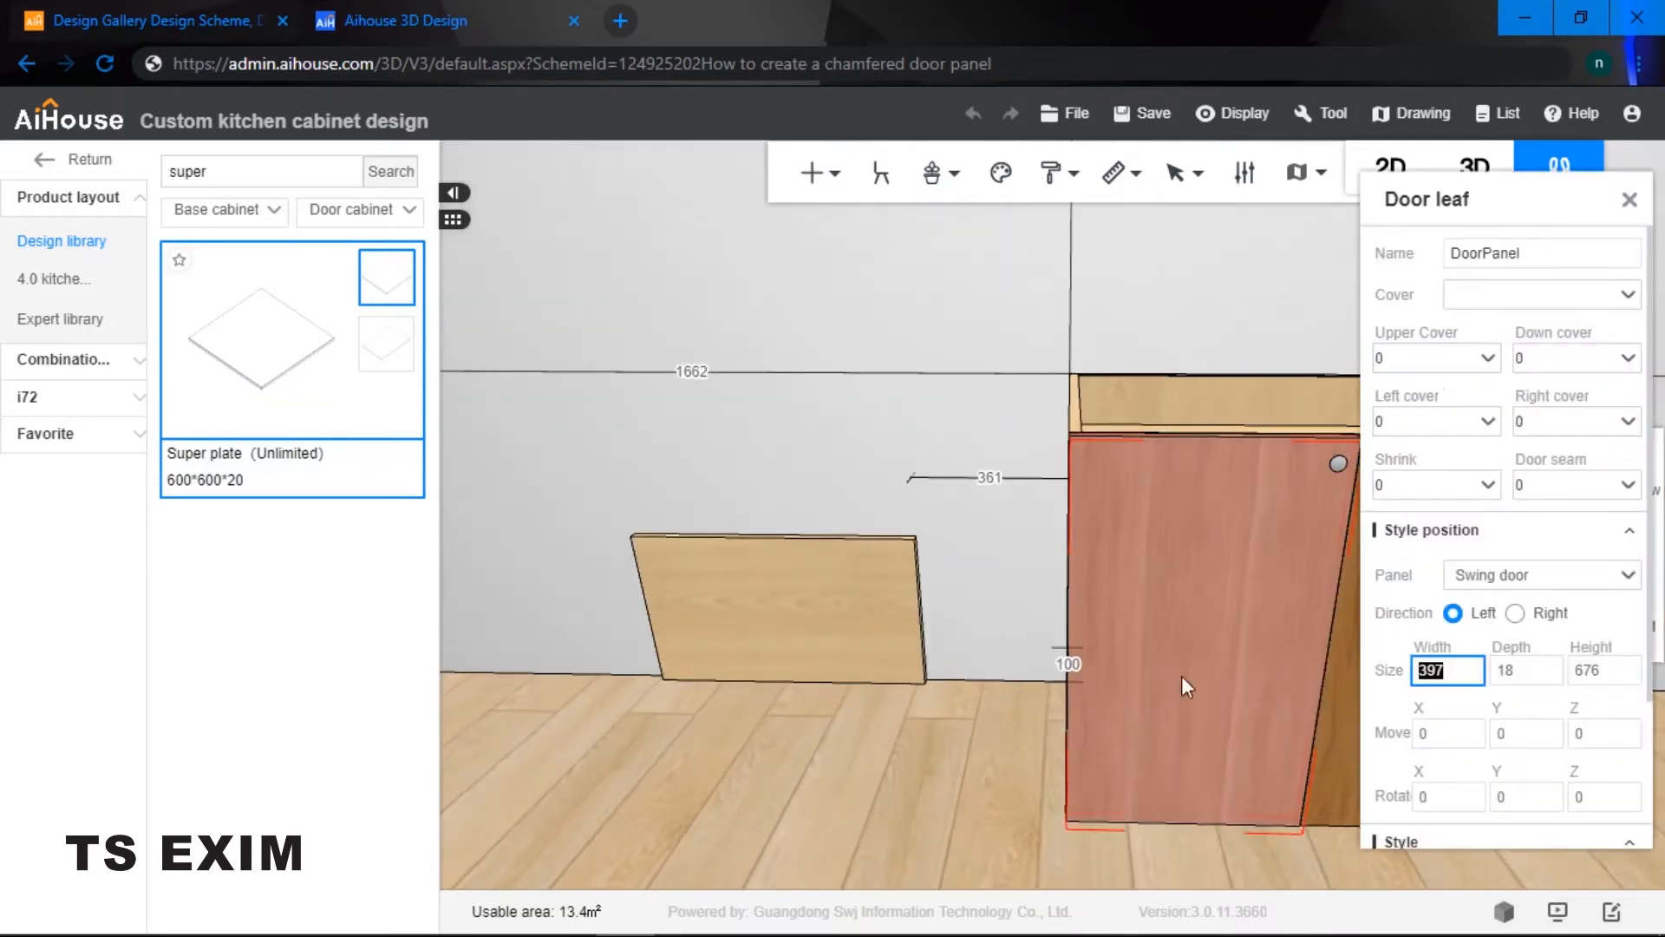
left_click(766, 565)
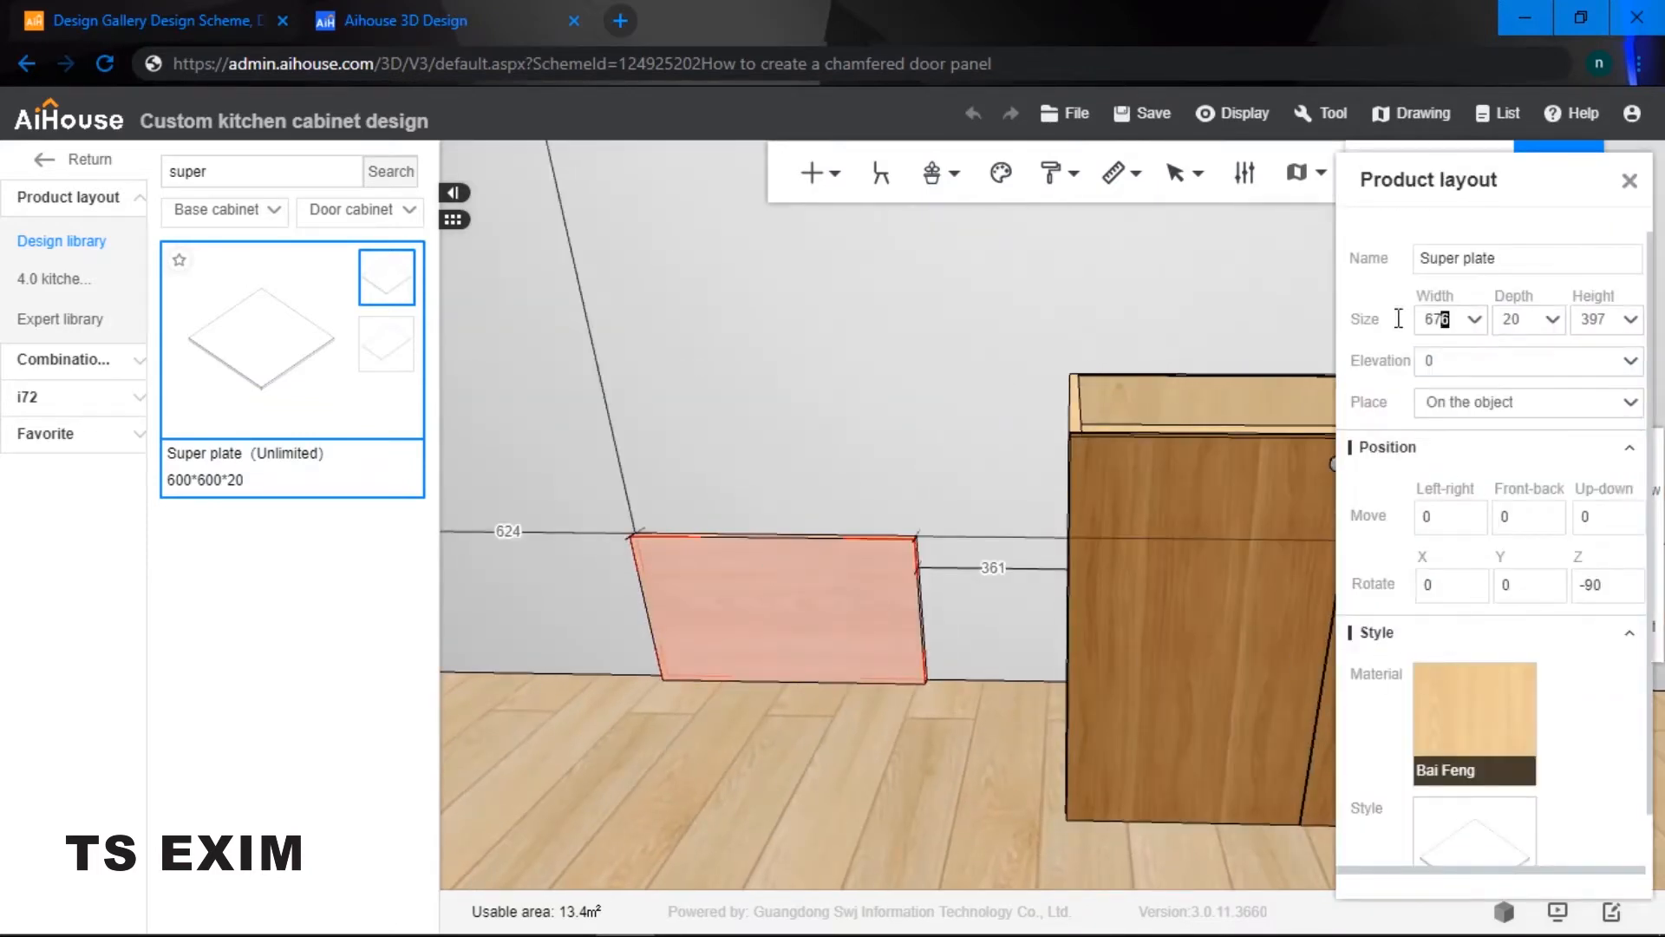
double_click(1437, 319)
left_click_drag(941, 483, 975, 590)
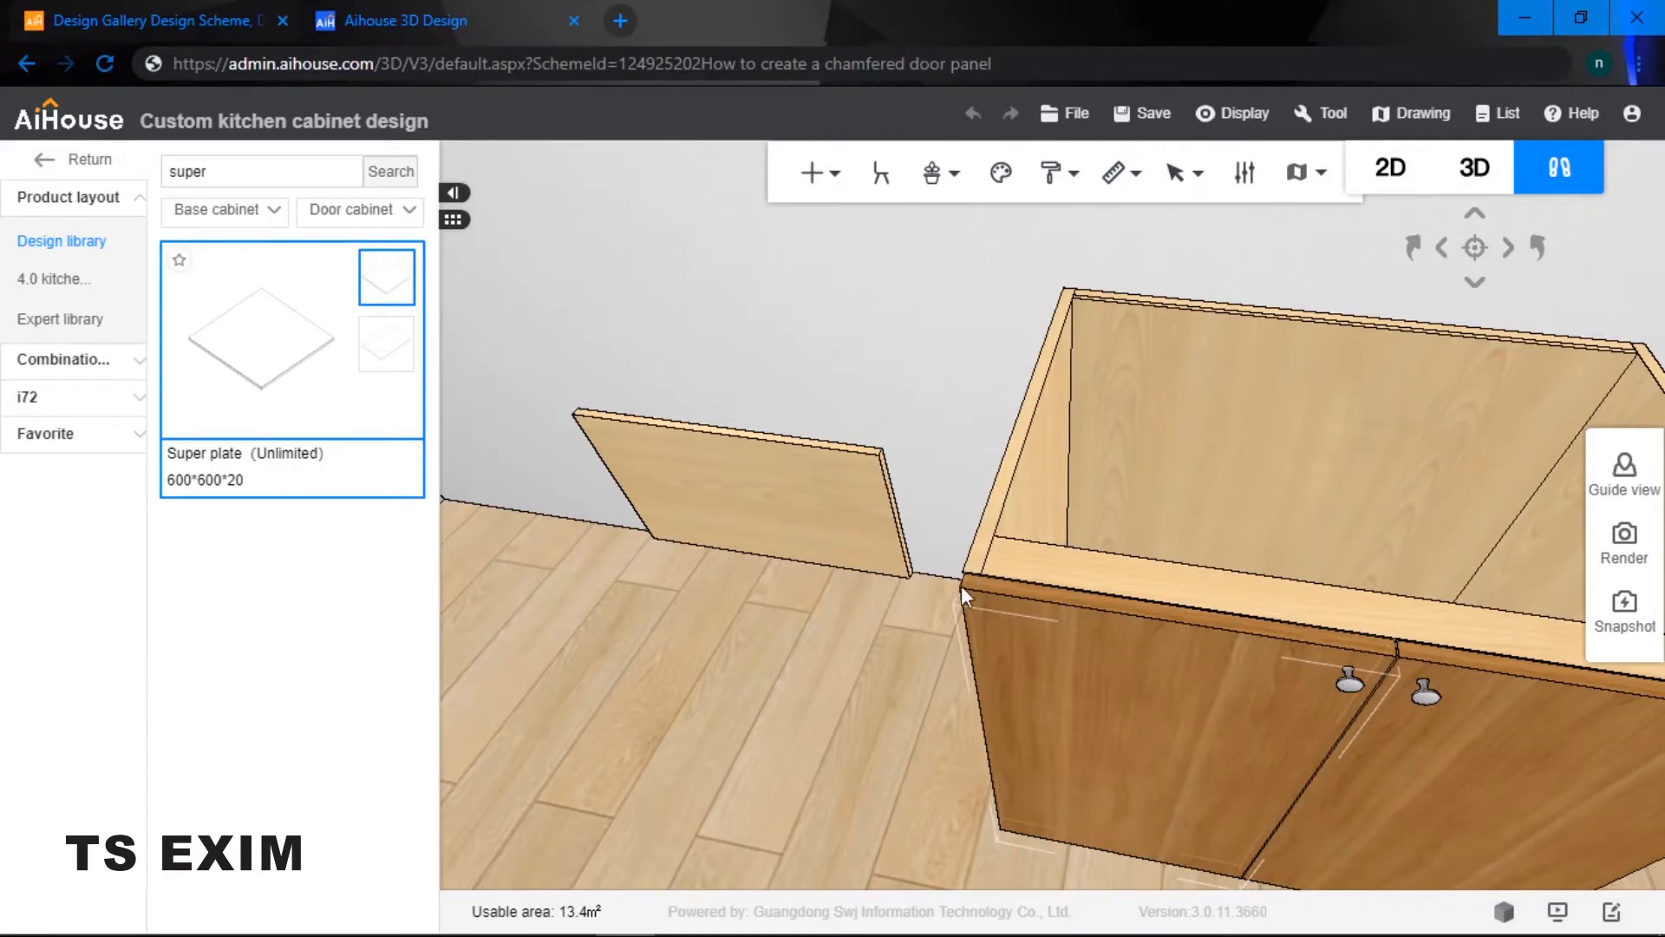
left_click_drag(993, 583, 1084, 438)
left_click(1095, 420)
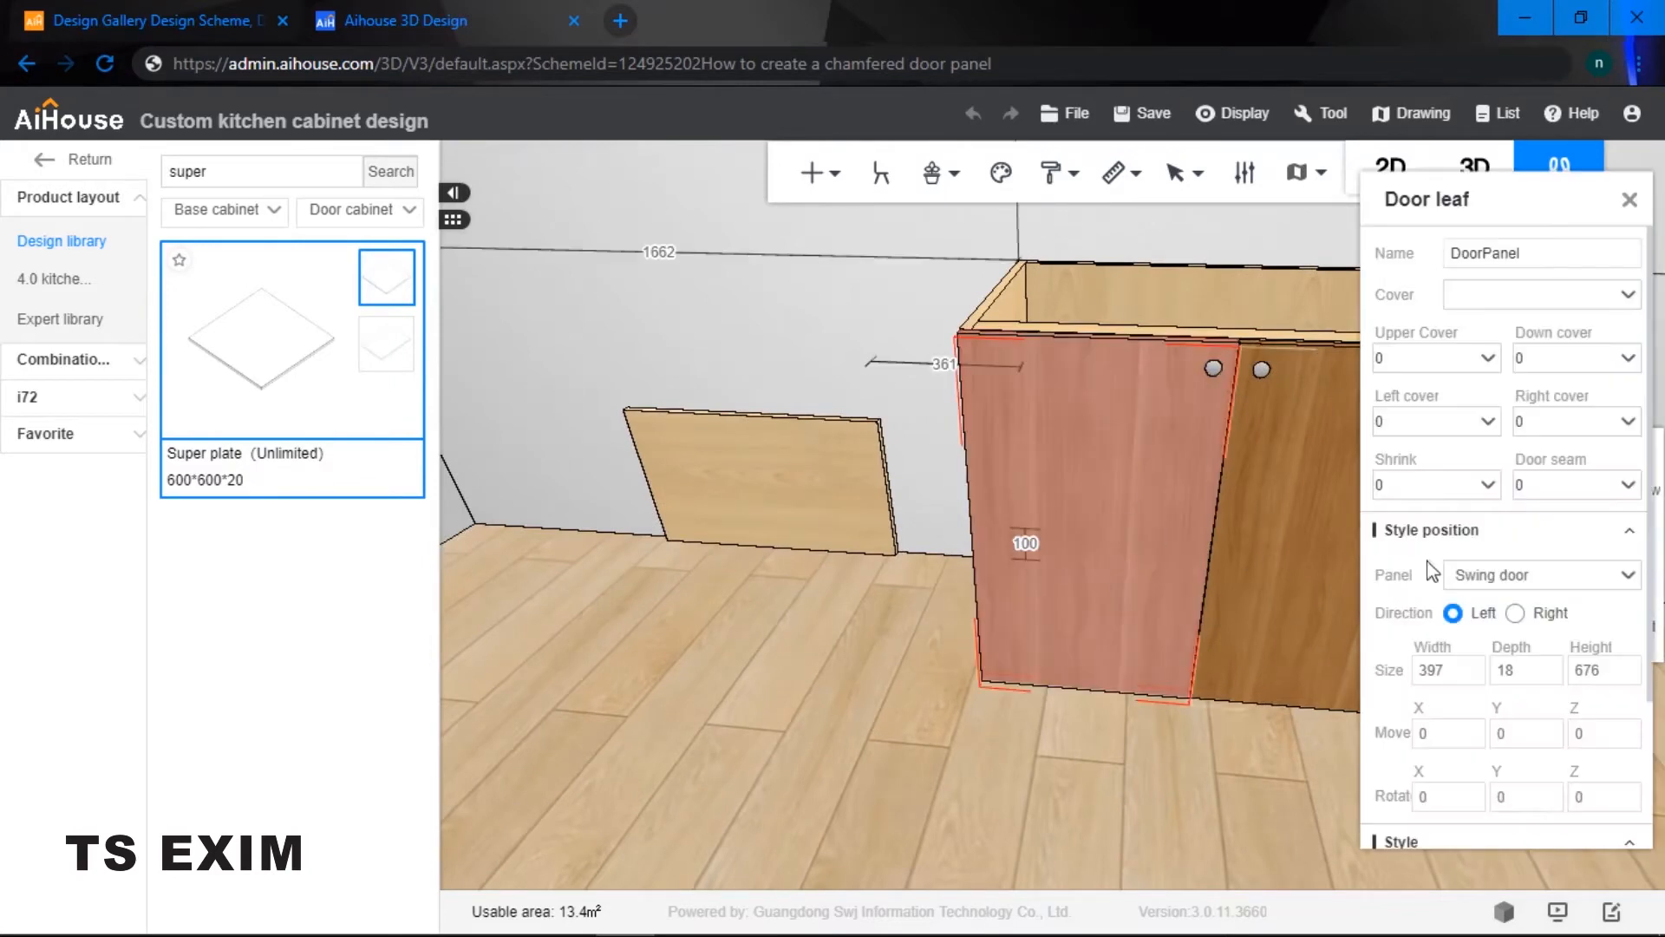
double_click(1454, 670)
left_click(762, 470)
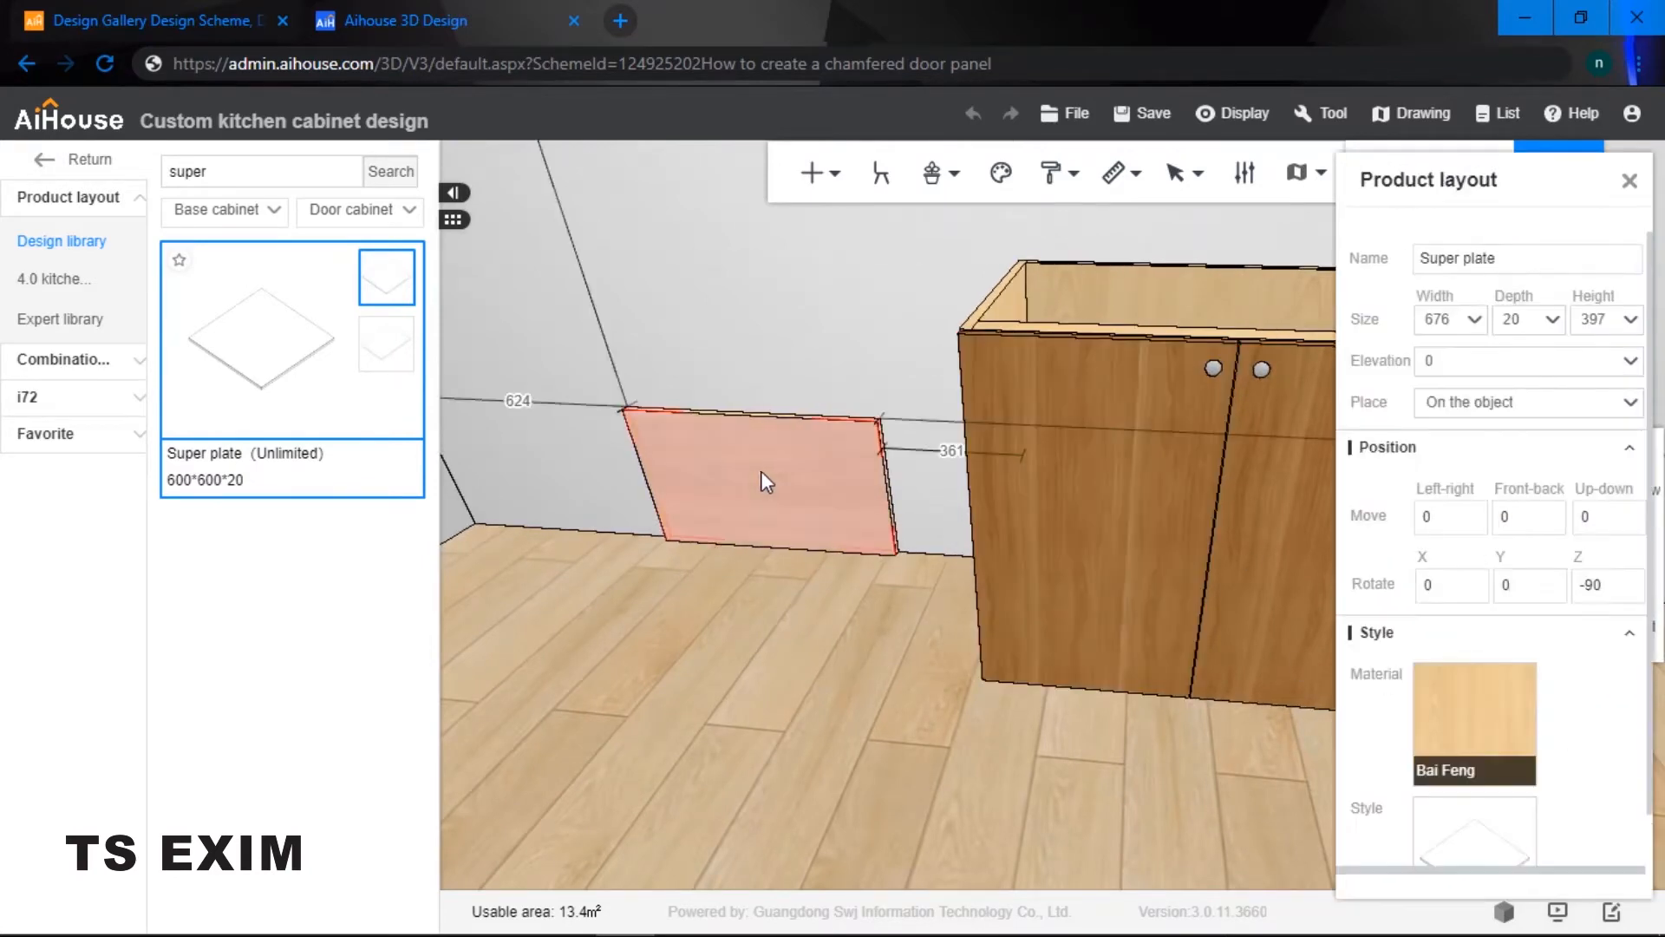
double_click(1437, 319)
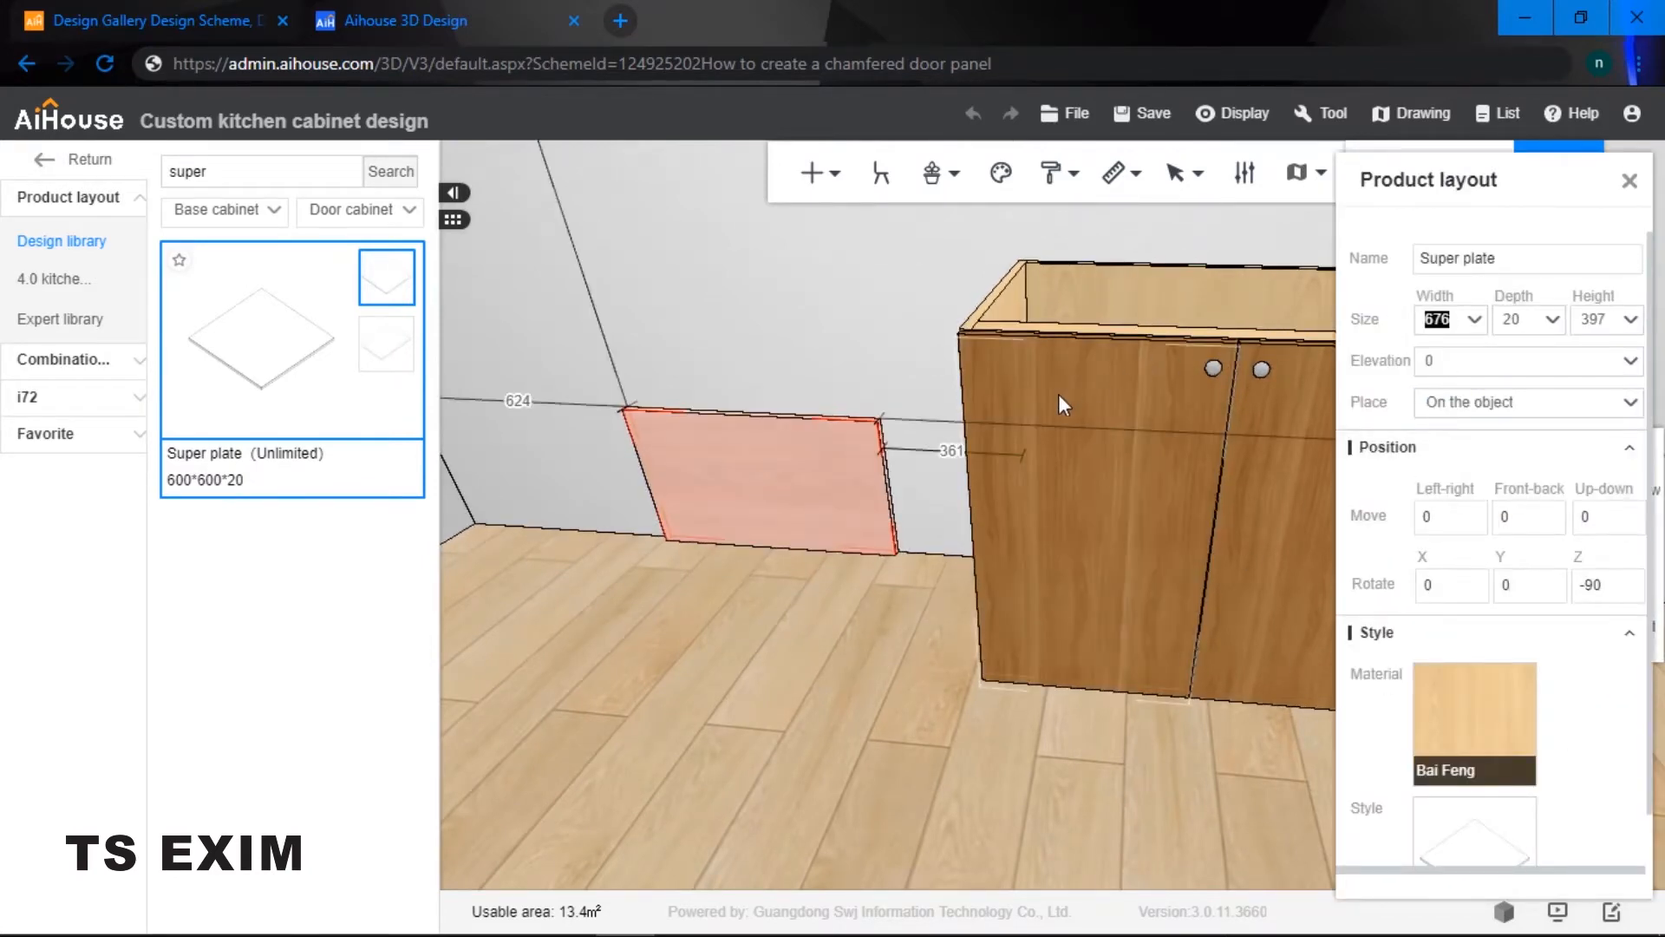
left_click(1088, 378)
left_click(831, 340)
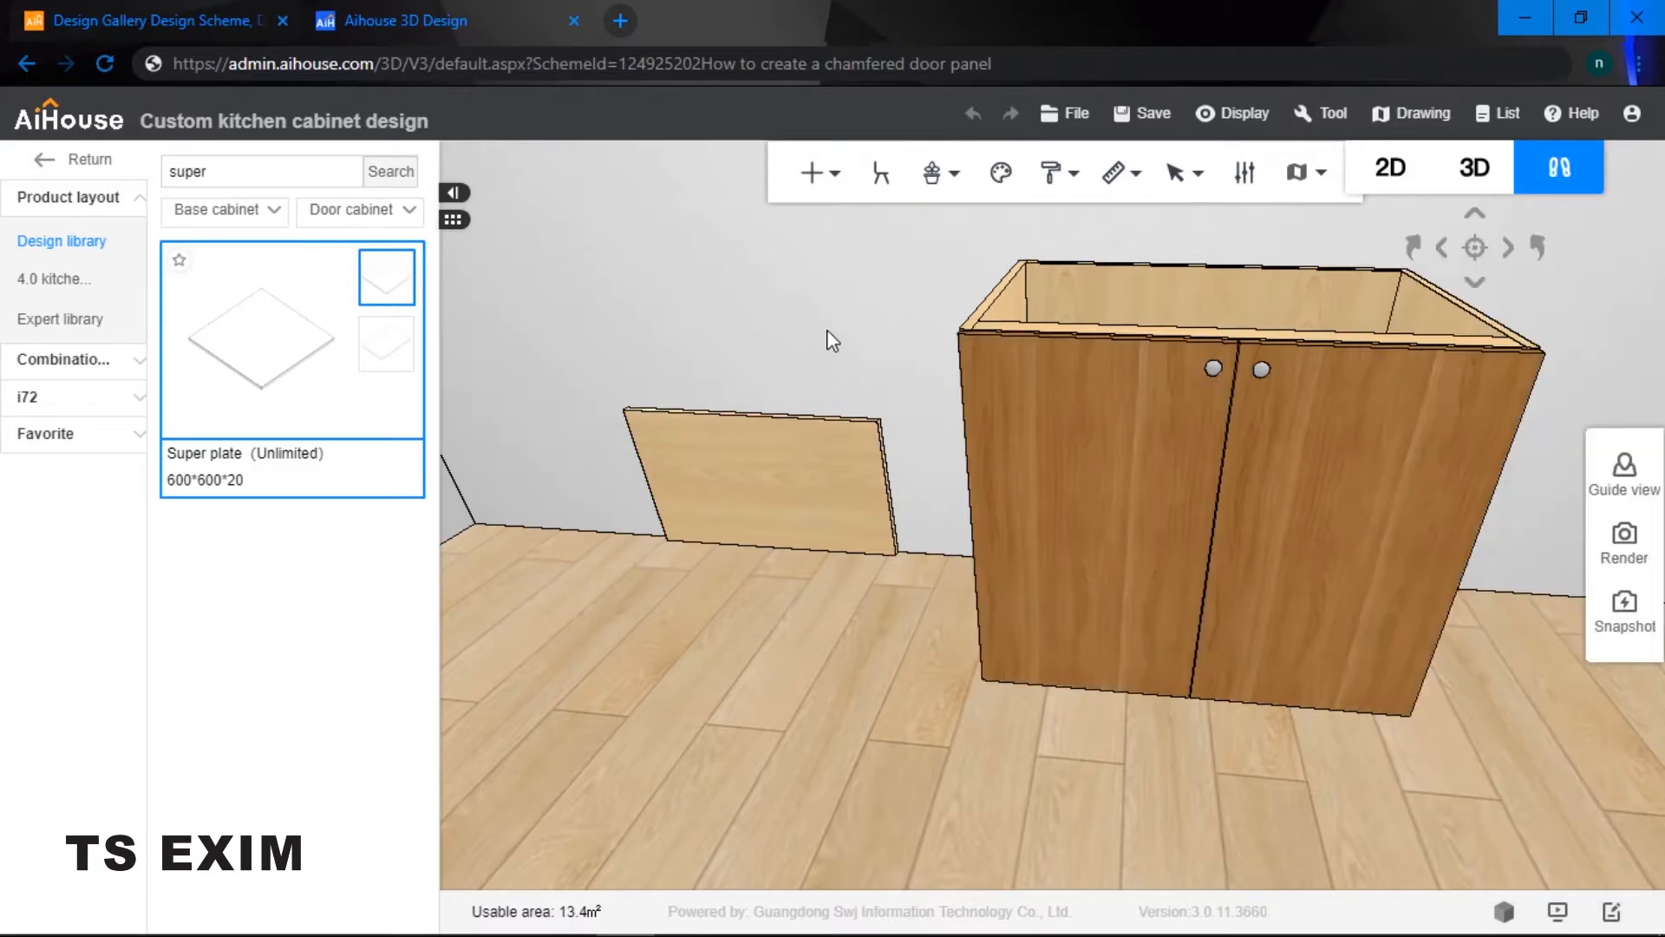
left_click(799, 459)
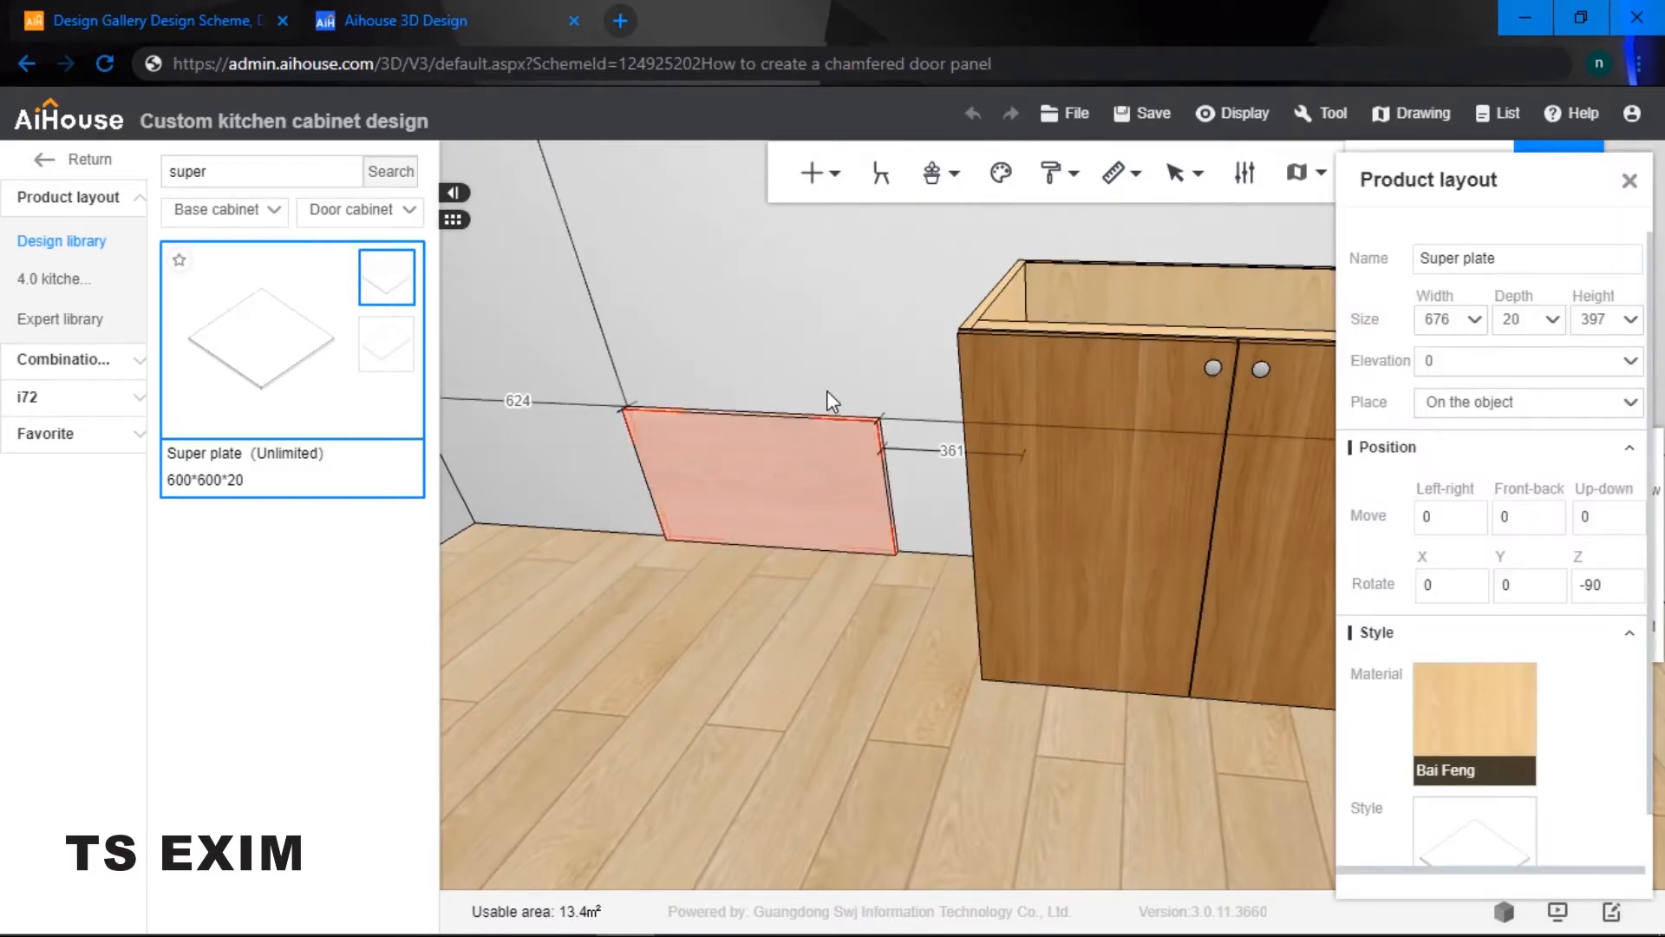
right_click_drag(859, 372, 950, 326)
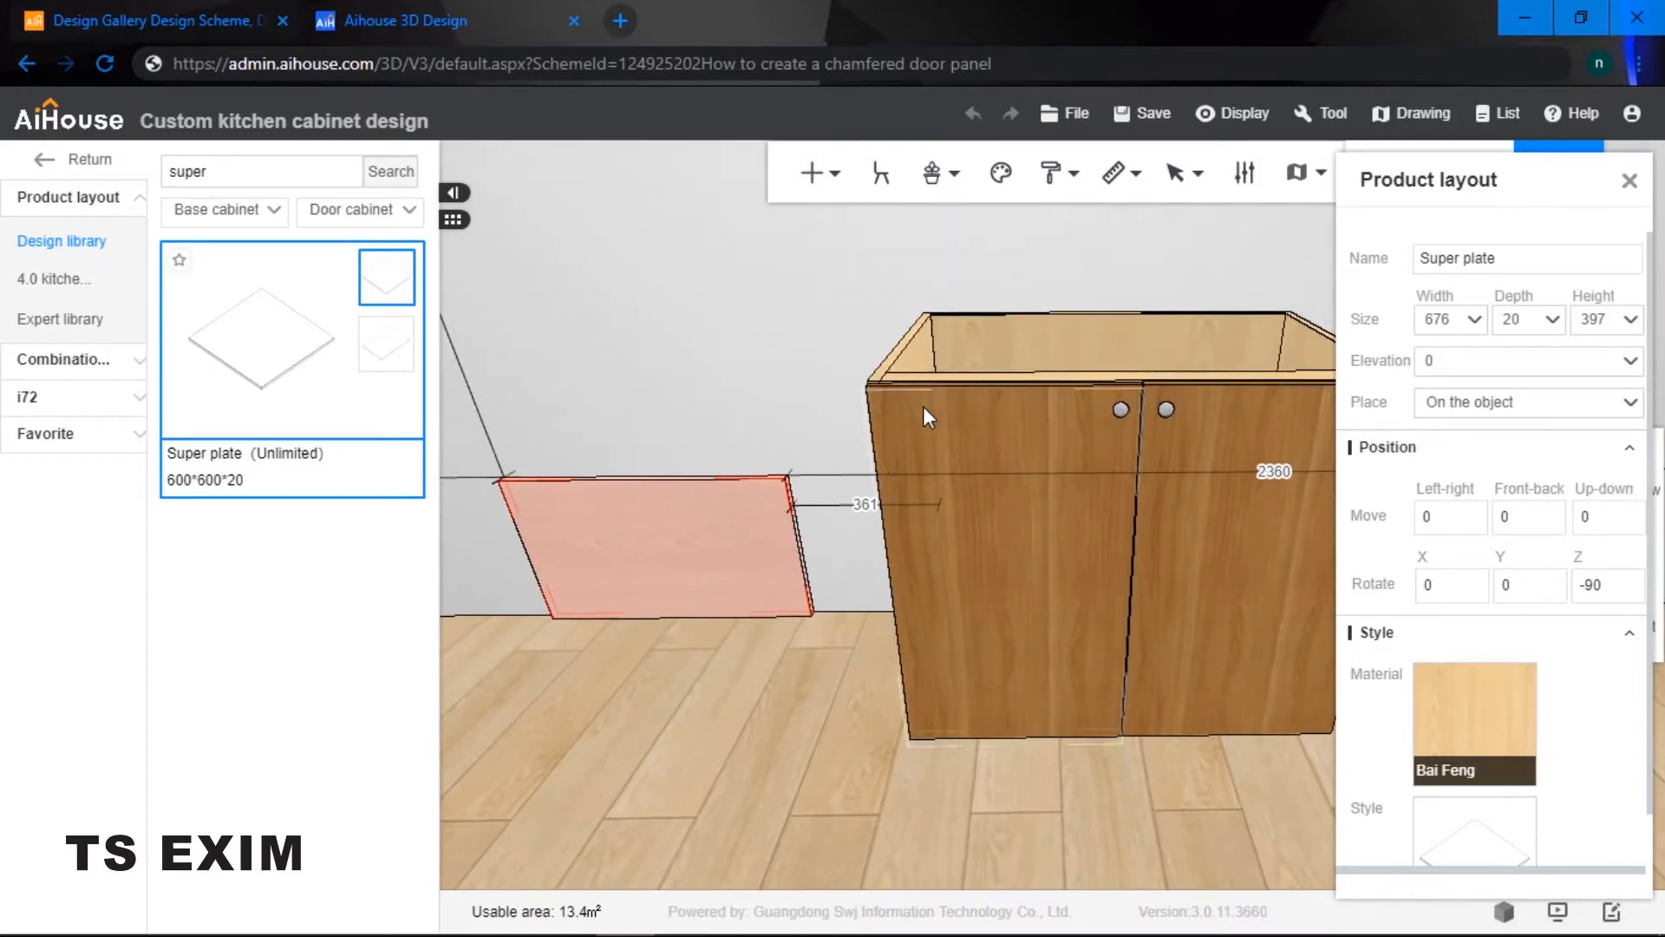
- Select the super plate in board selection mode and open it for panel point editing
right_click_drag(925, 428, 959, 595)
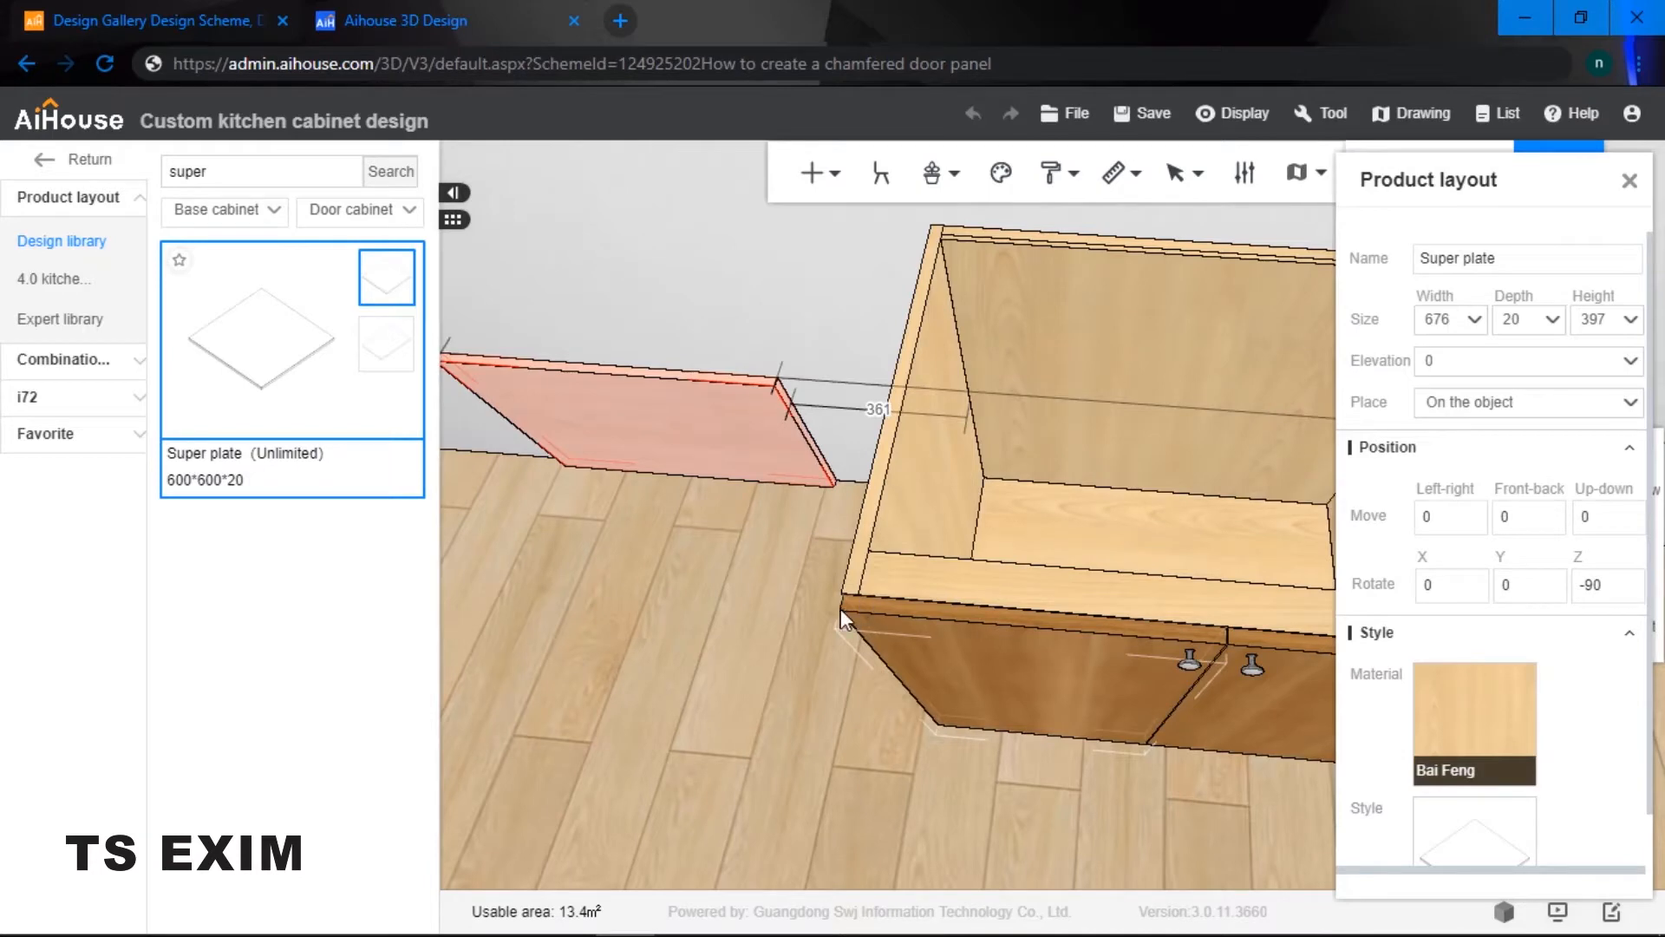
left_click(909, 632)
left_click(762, 453)
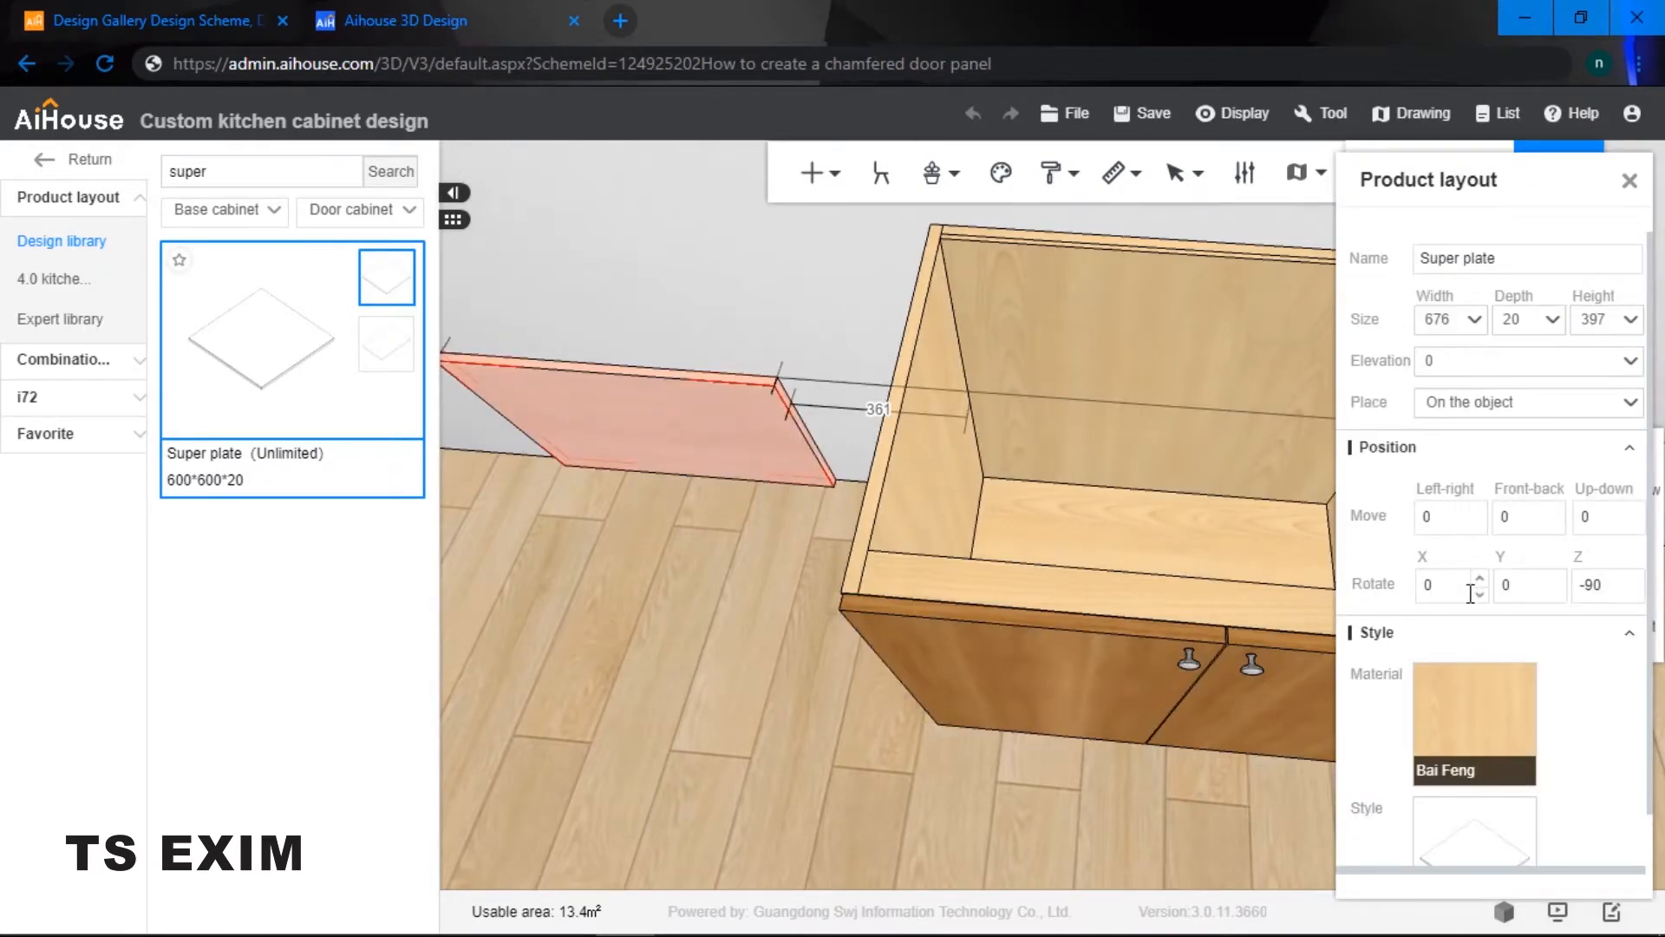
scroll(1475, 555, "down", 1)
left_click(1630, 181)
left_click_drag(694, 309, 954, 565)
left_click(954, 565)
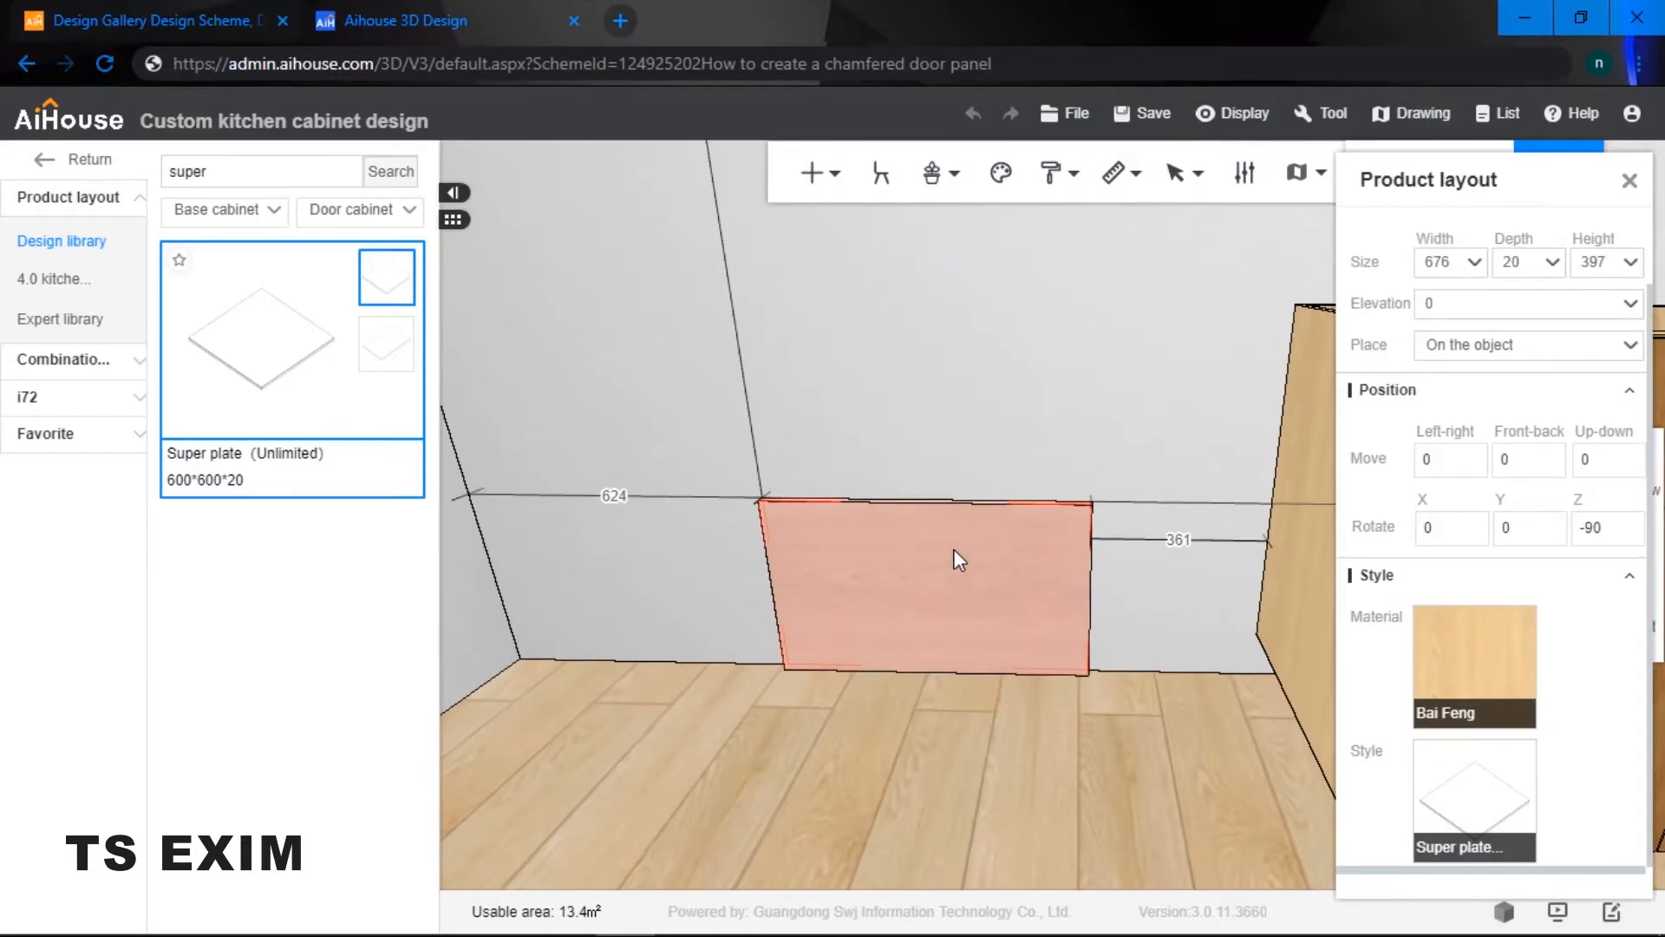
key("b")
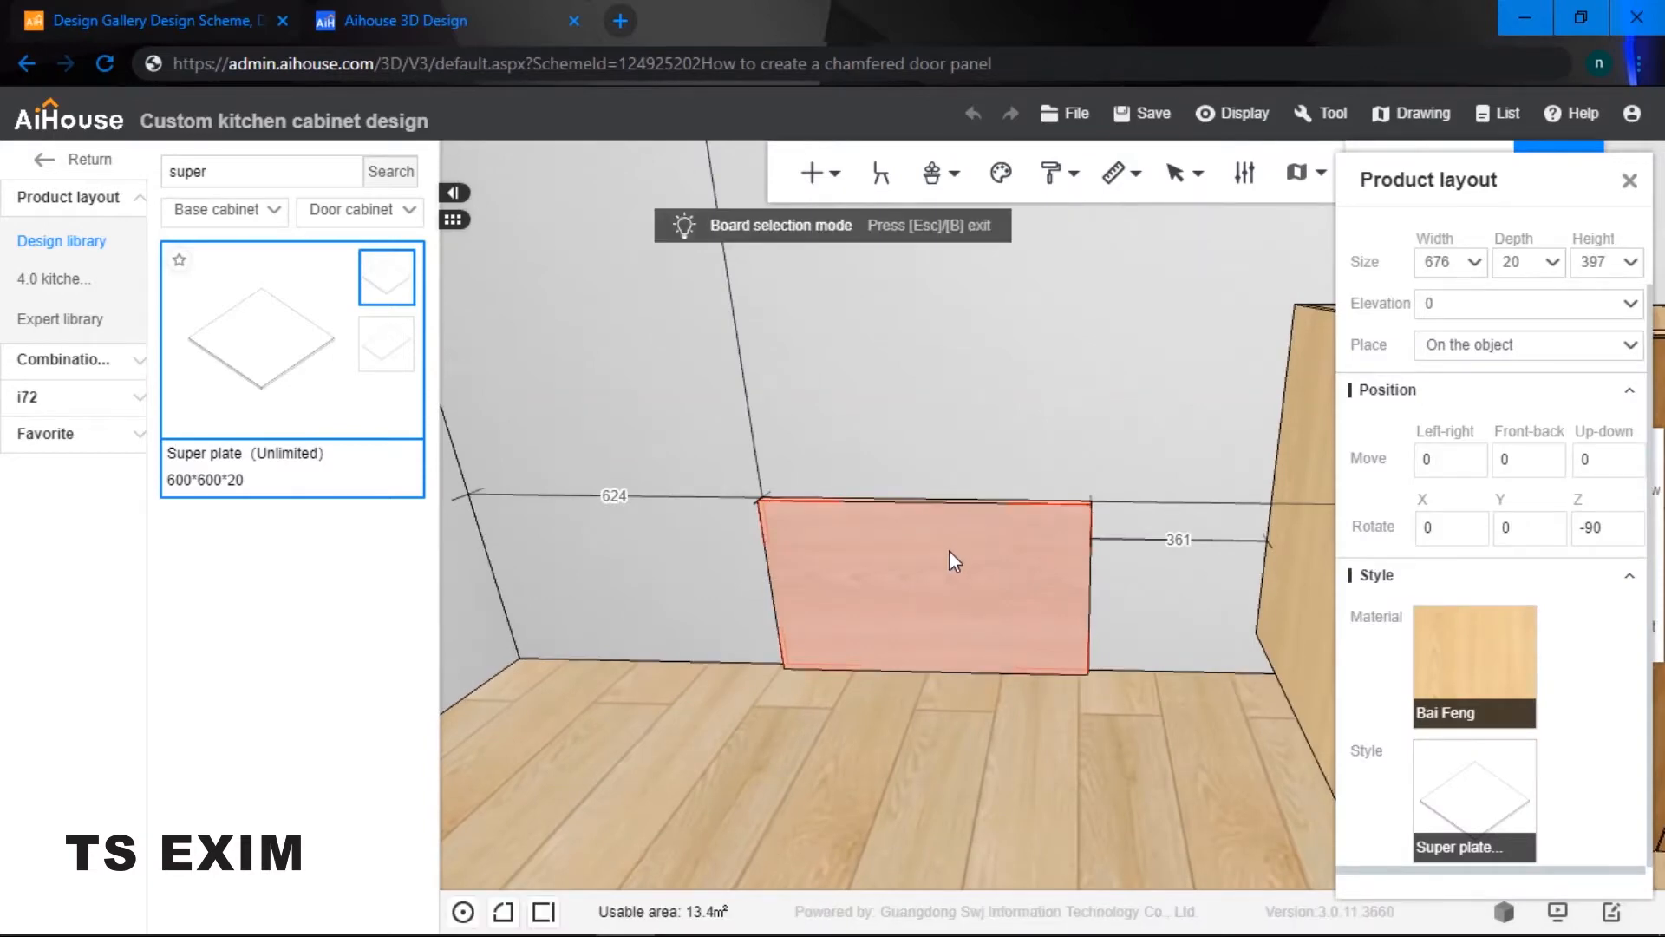
right_click(913, 538)
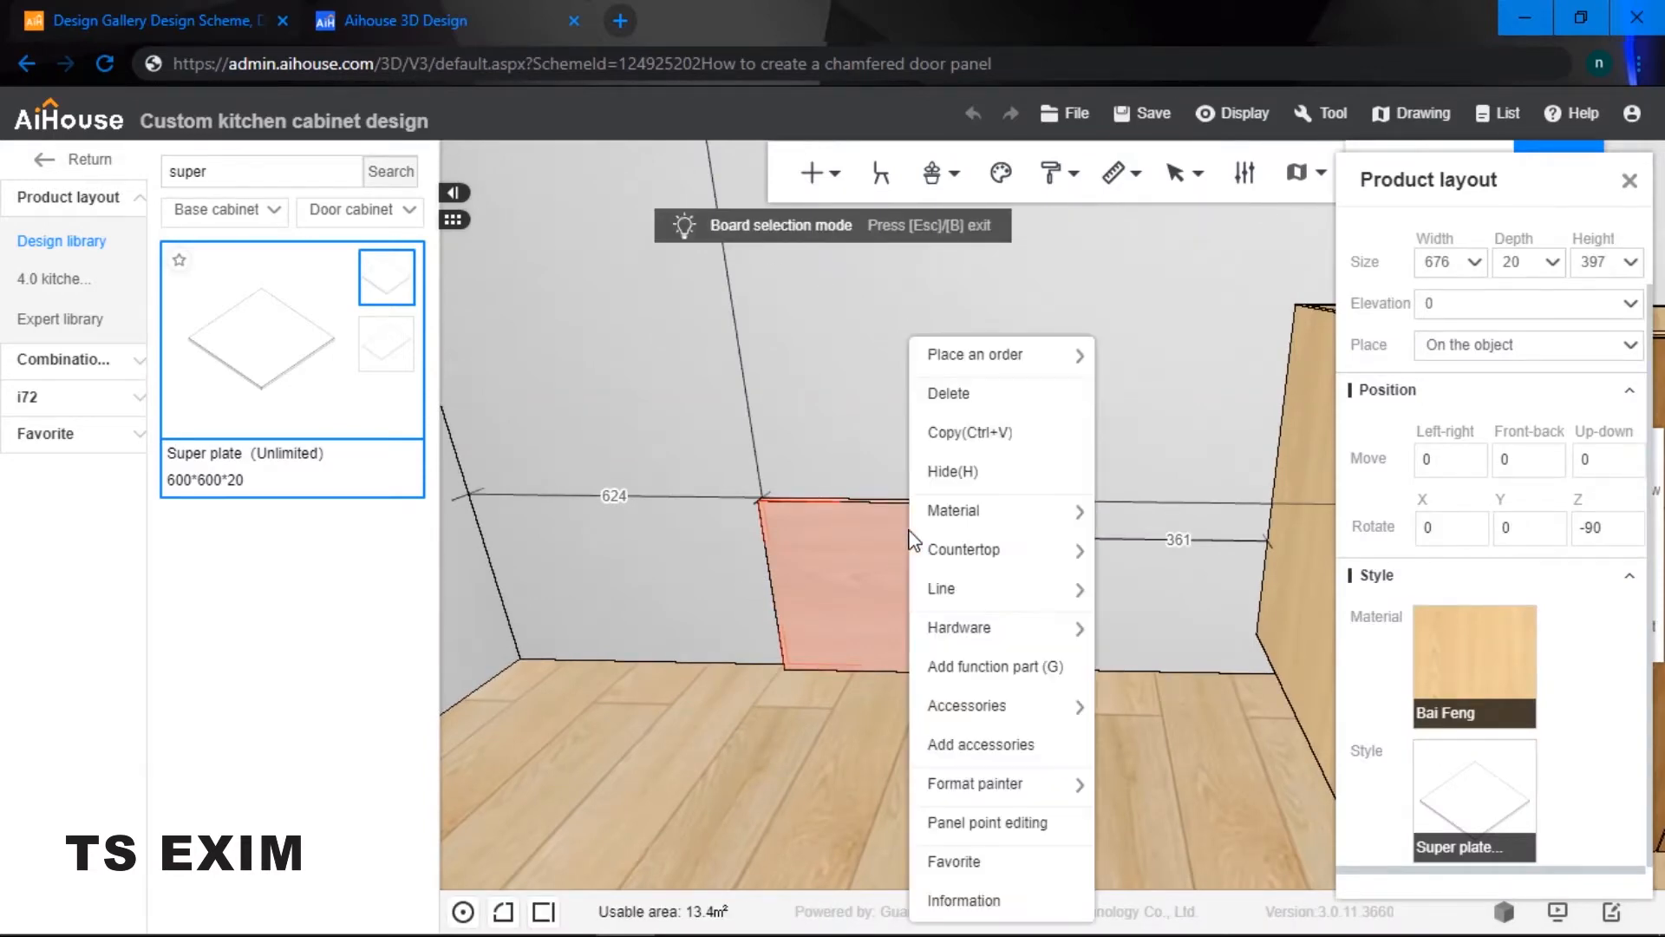
left_click(977, 824)
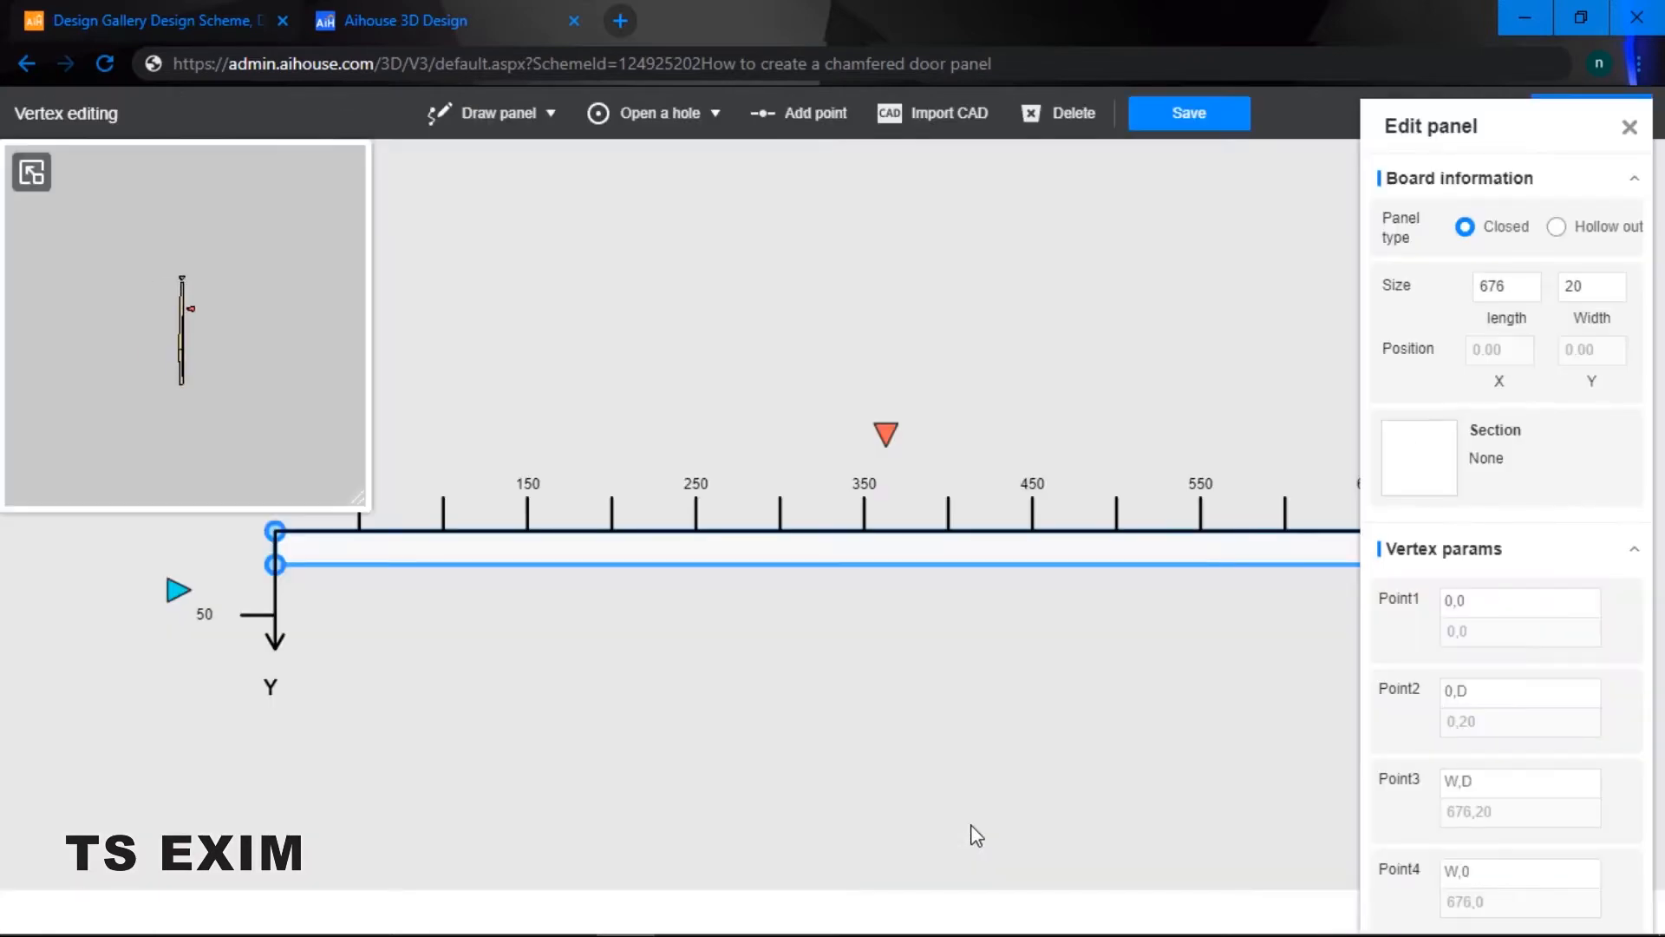
- Chamfer the panel's vertex at 0,0 with D1 and D2 set to 20, save the shape and return to the design
scroll(923, 657, "down", 1)
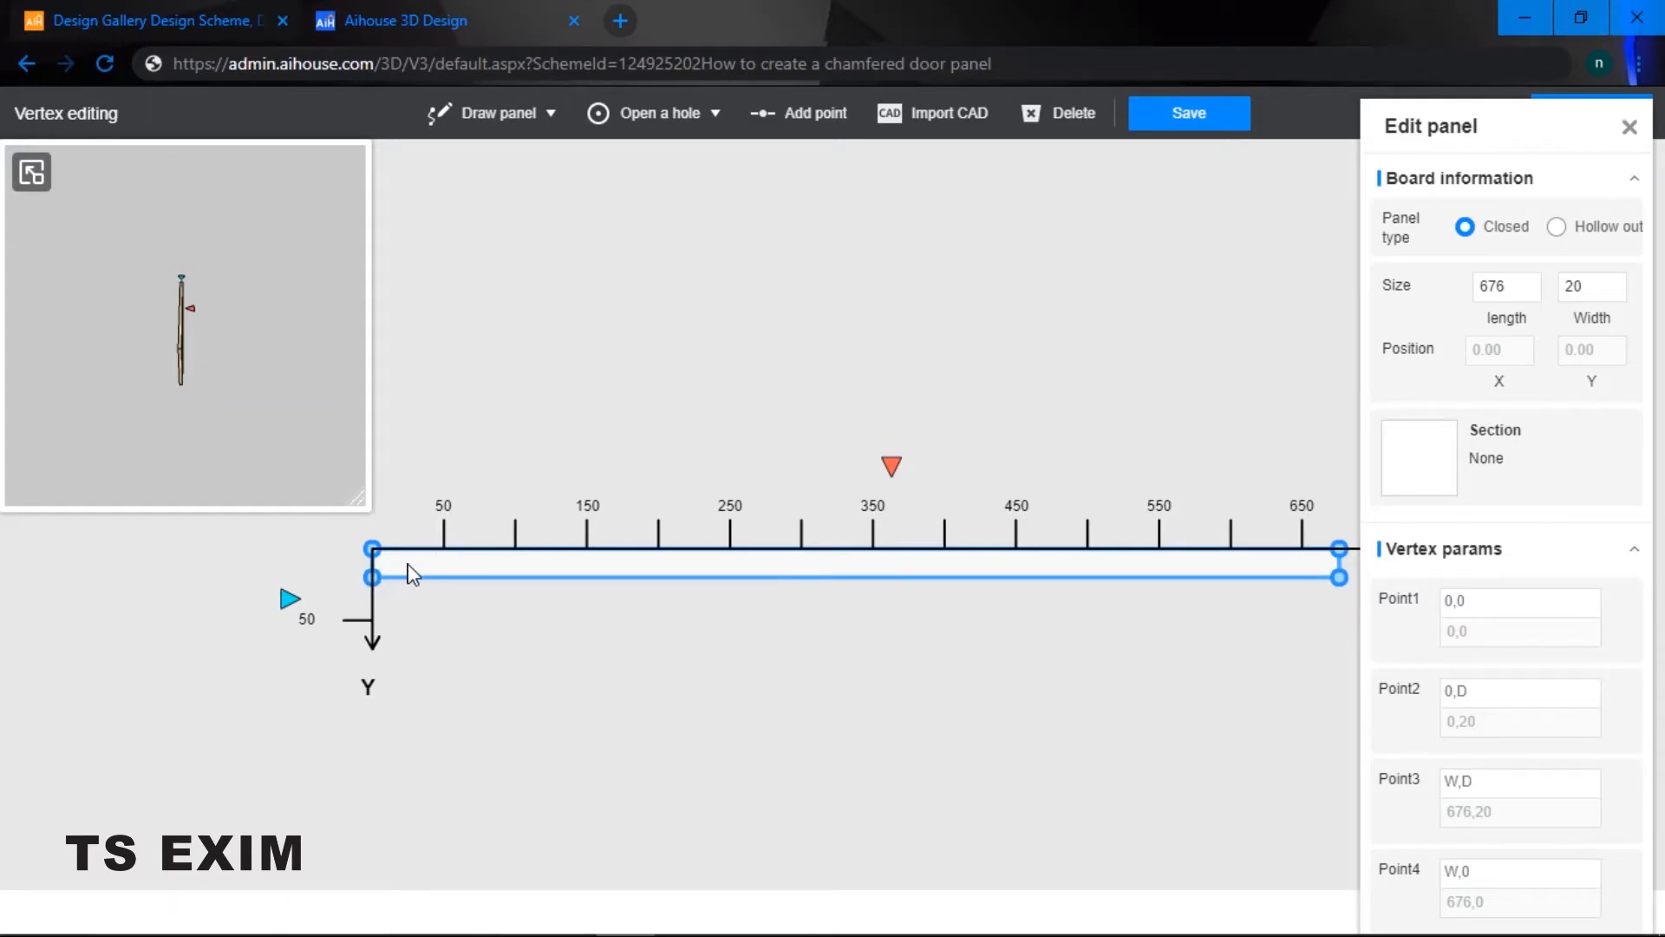
left_click(372, 549)
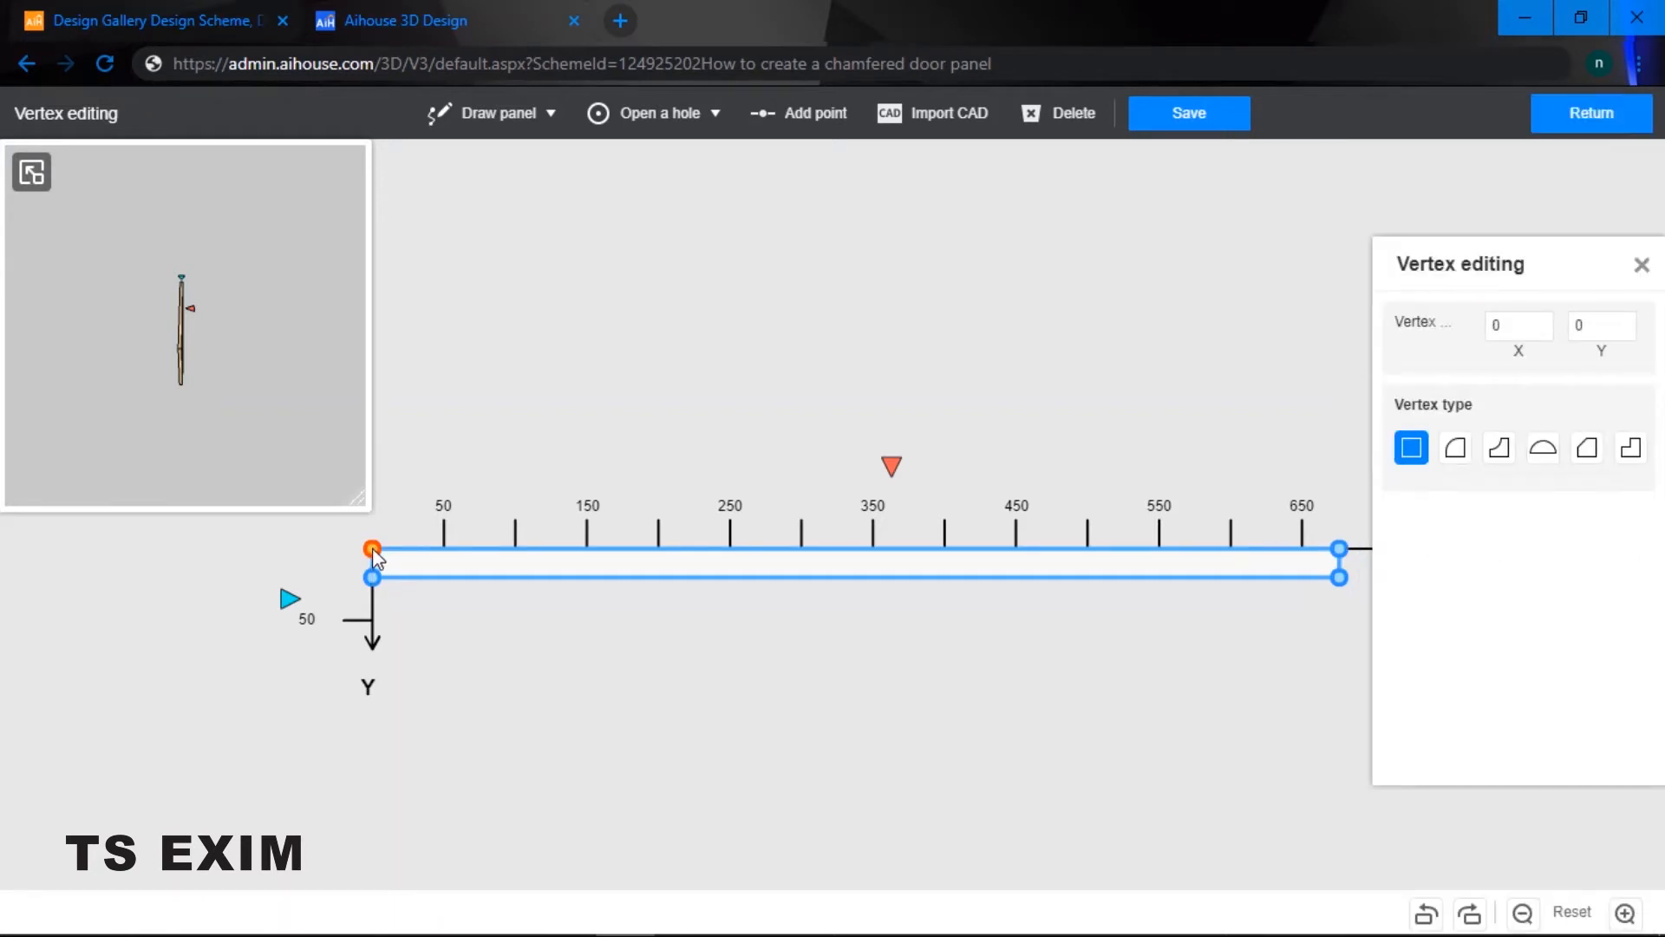
left_click(1589, 449)
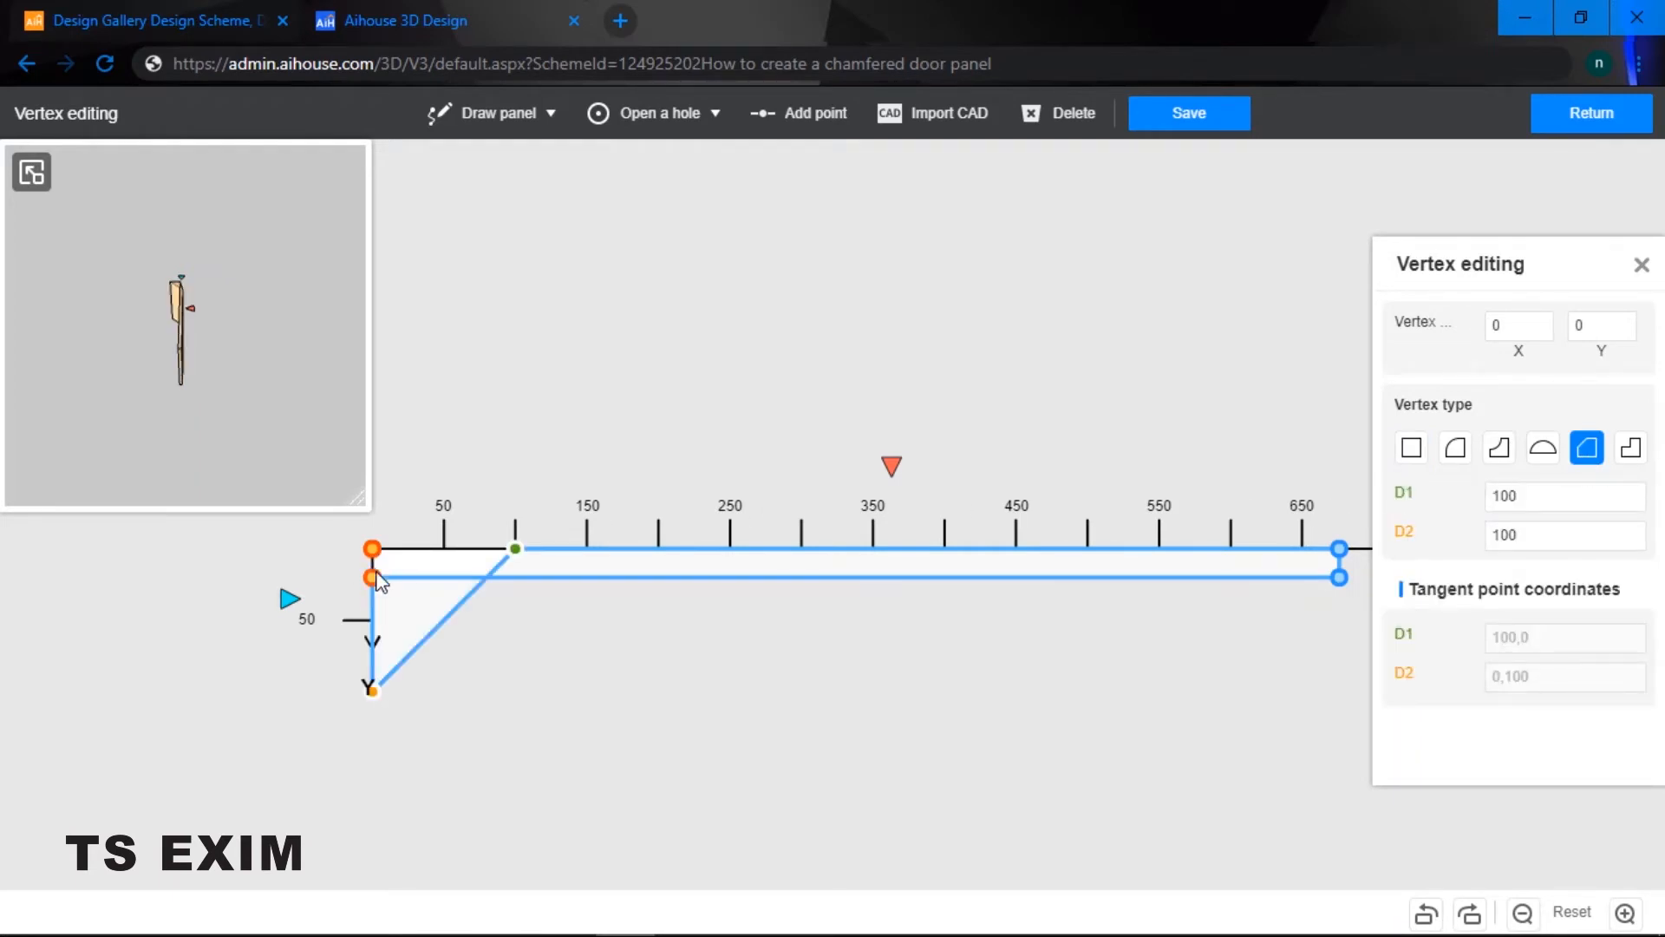
double_click(1532, 501)
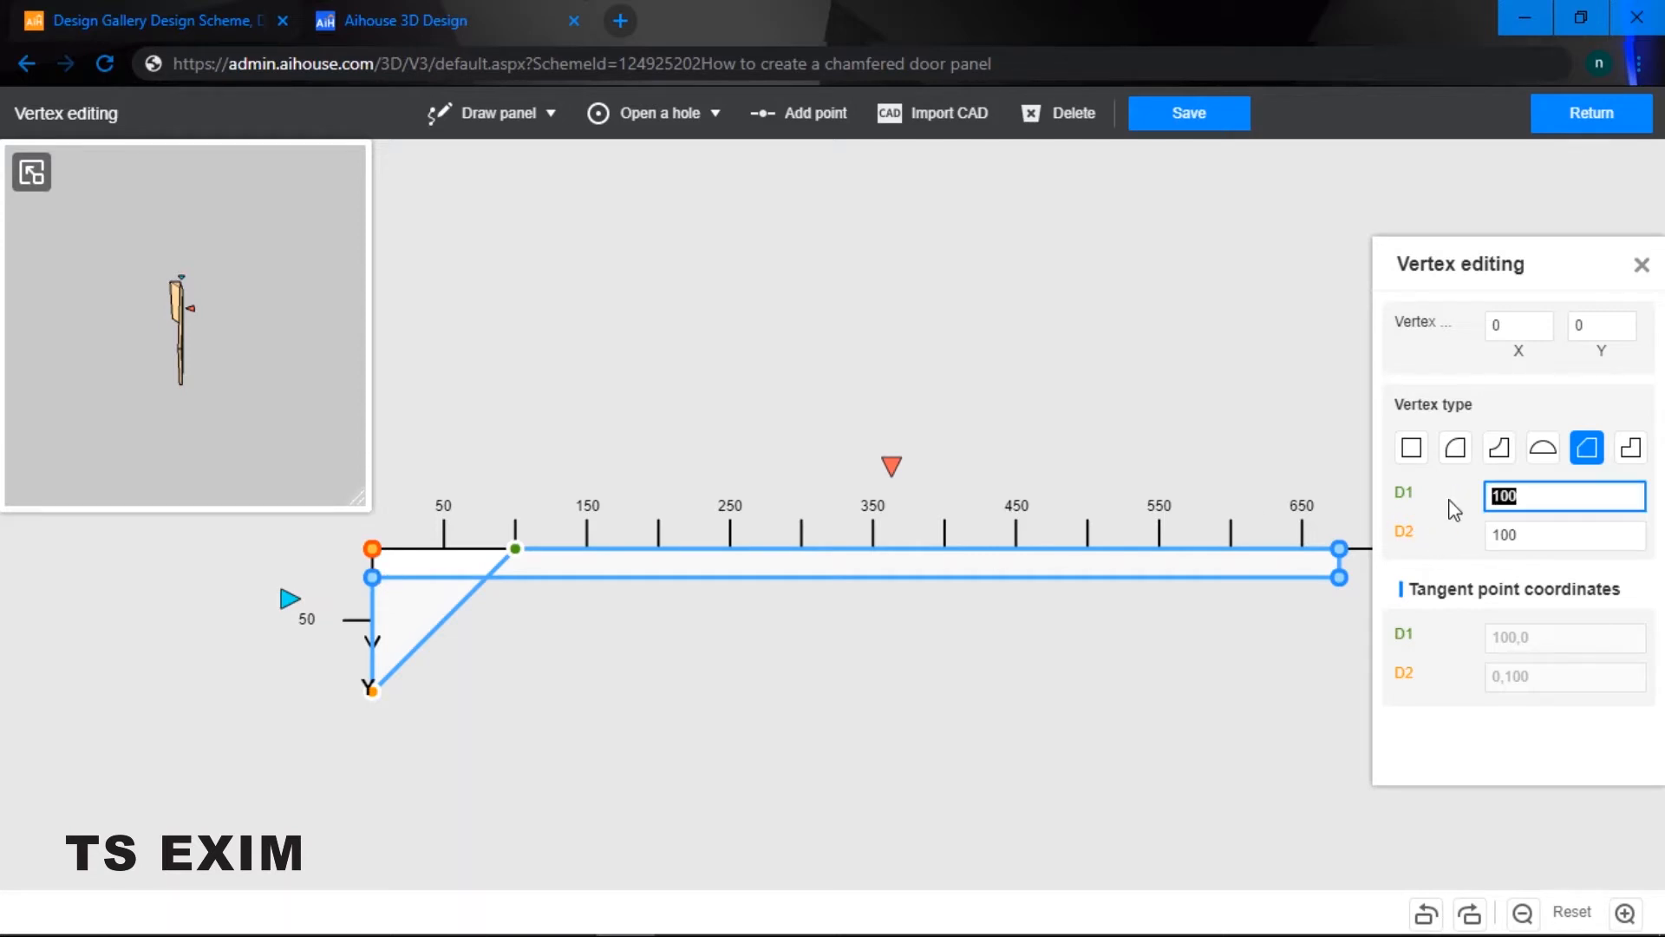
type("20")
double_click(1503, 535)
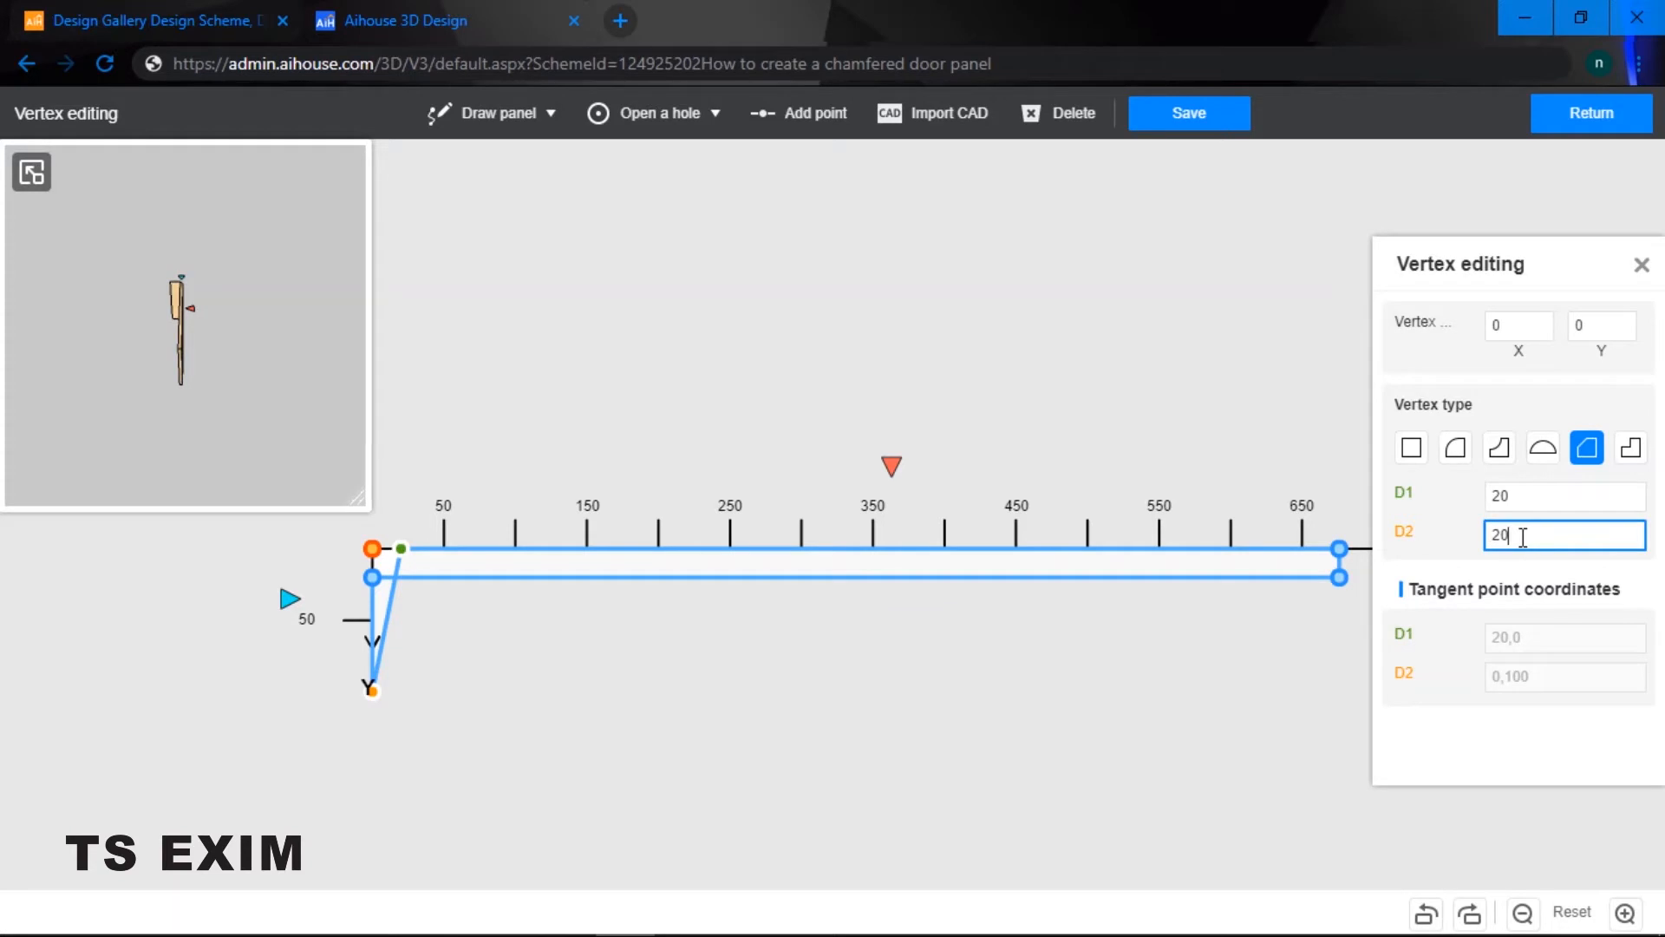
type("20")
left_click(1642, 265)
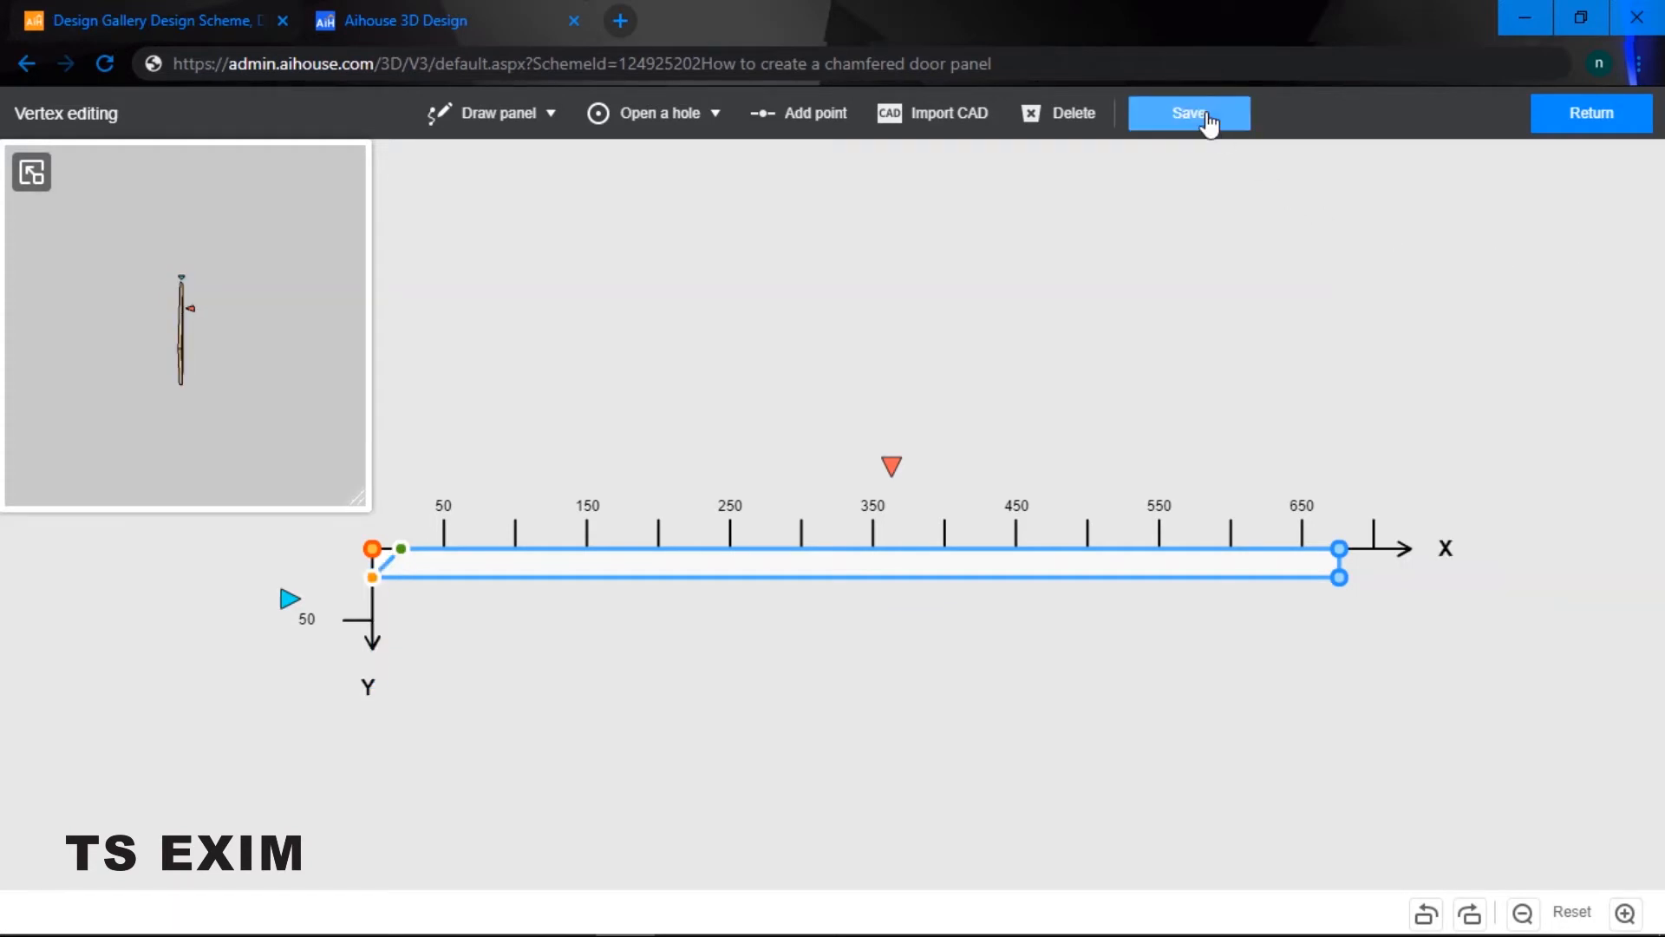
left_click(1209, 122)
left_click(1606, 117)
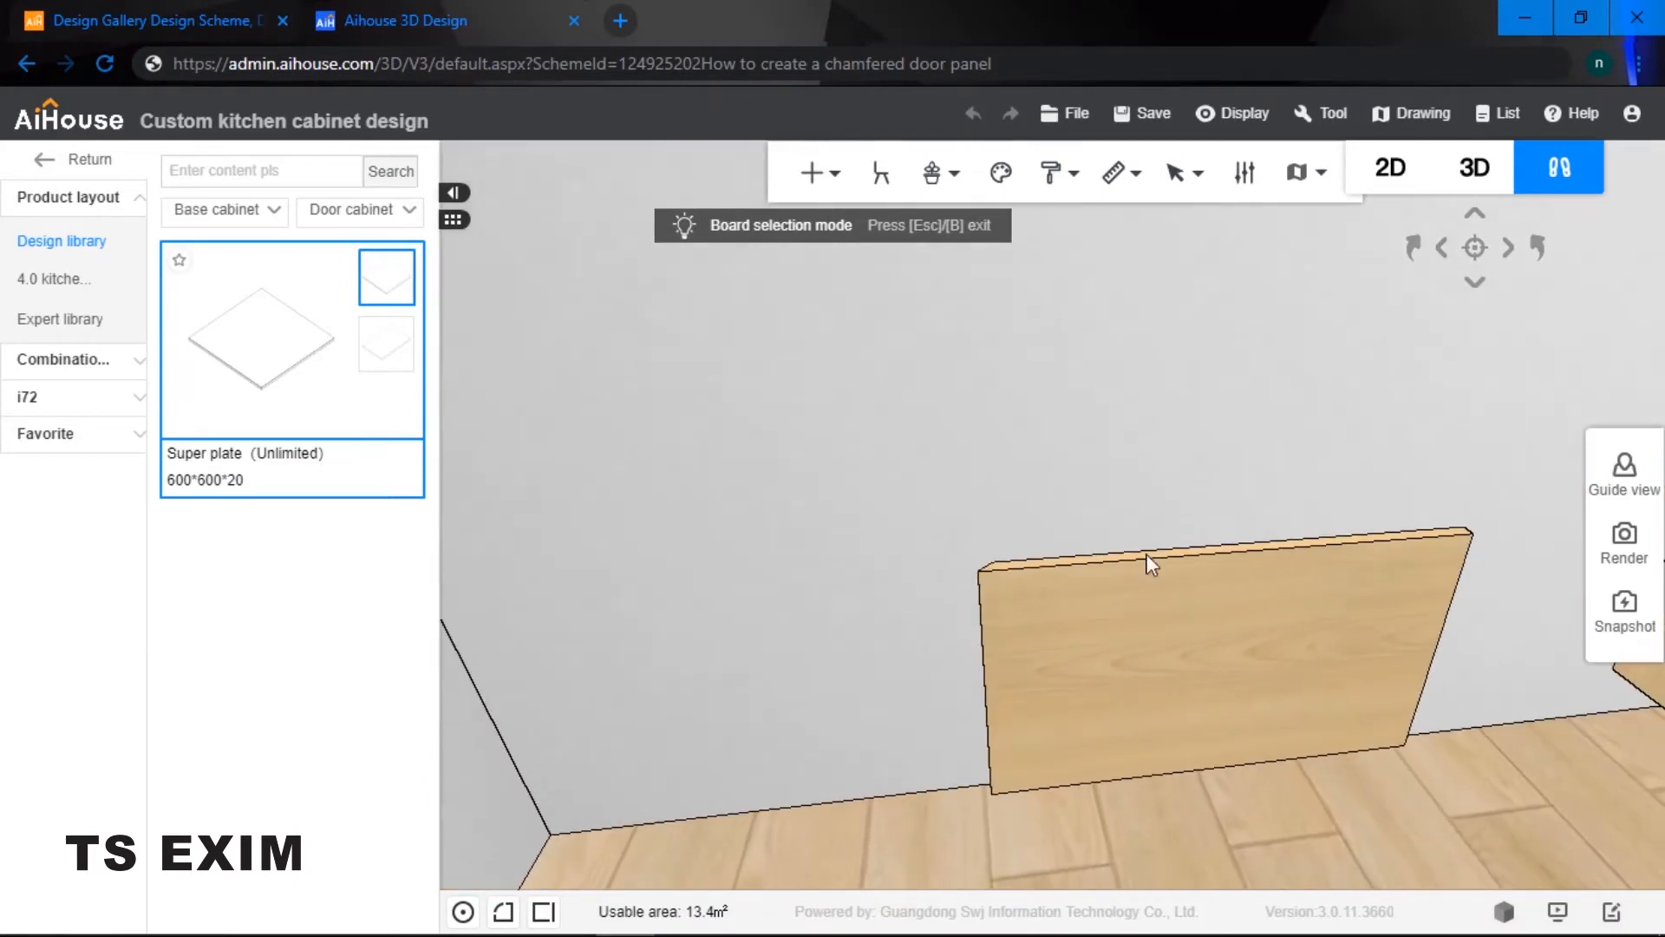
- Rotate the super plate upright in three-axis rotation mode and raise it to an elevation of 821
right_click_drag(1146, 555, 1112, 451)
scroll(1112, 451, "down", 2)
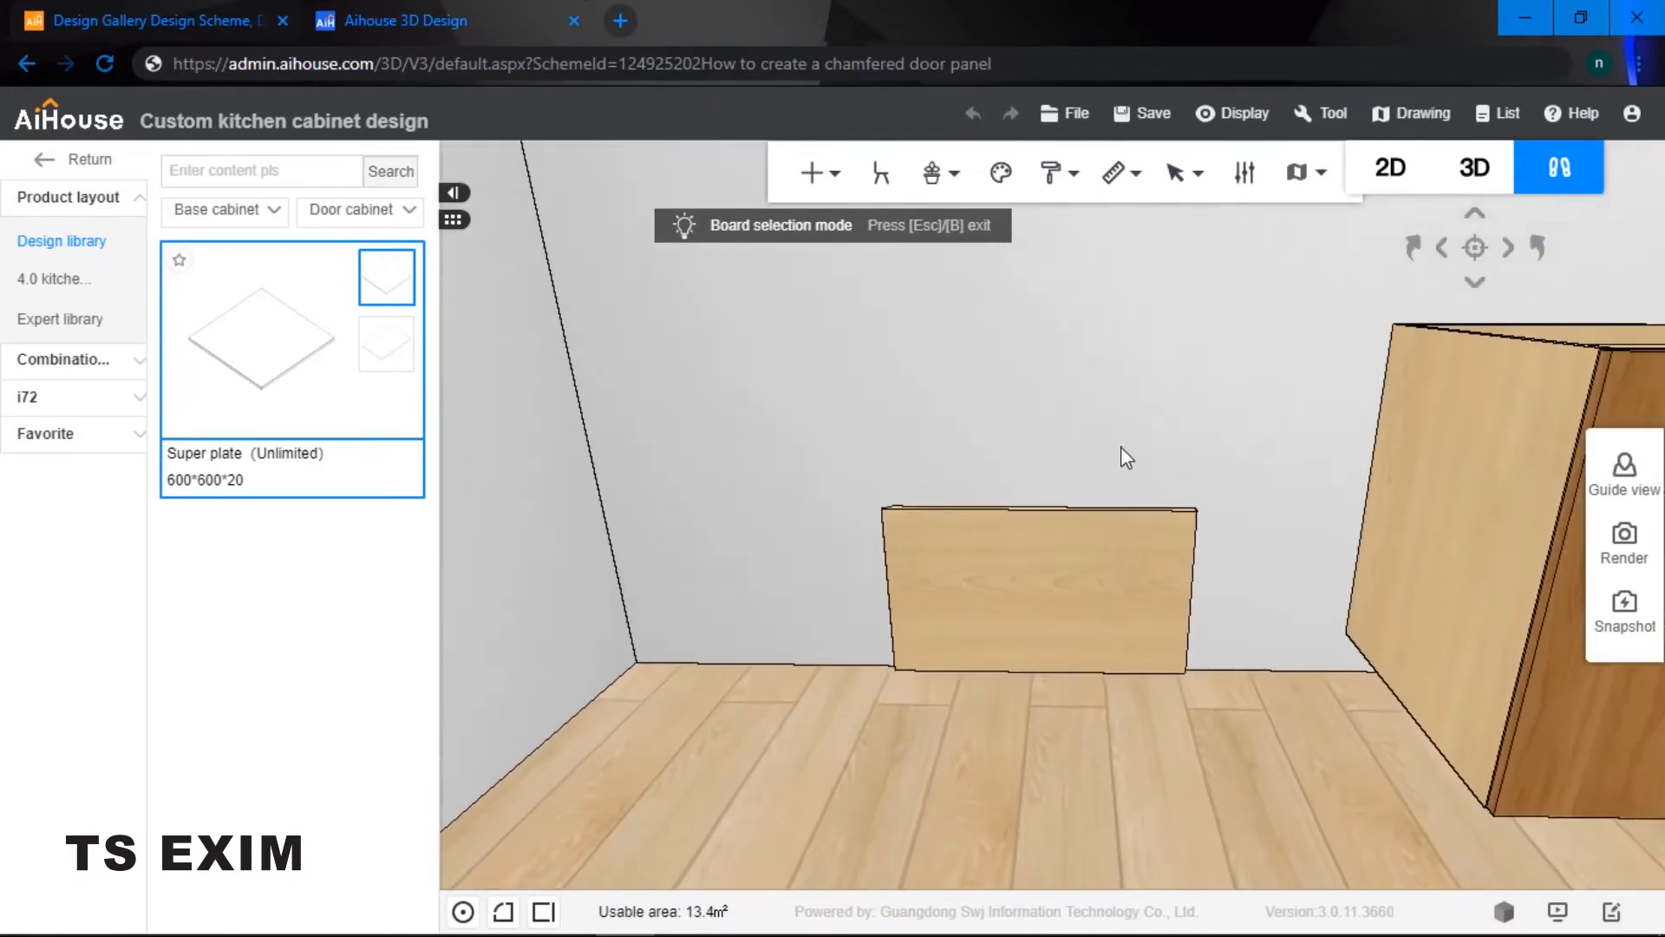
left_click(1029, 562)
right_click_drag(1030, 561, 1137, 416)
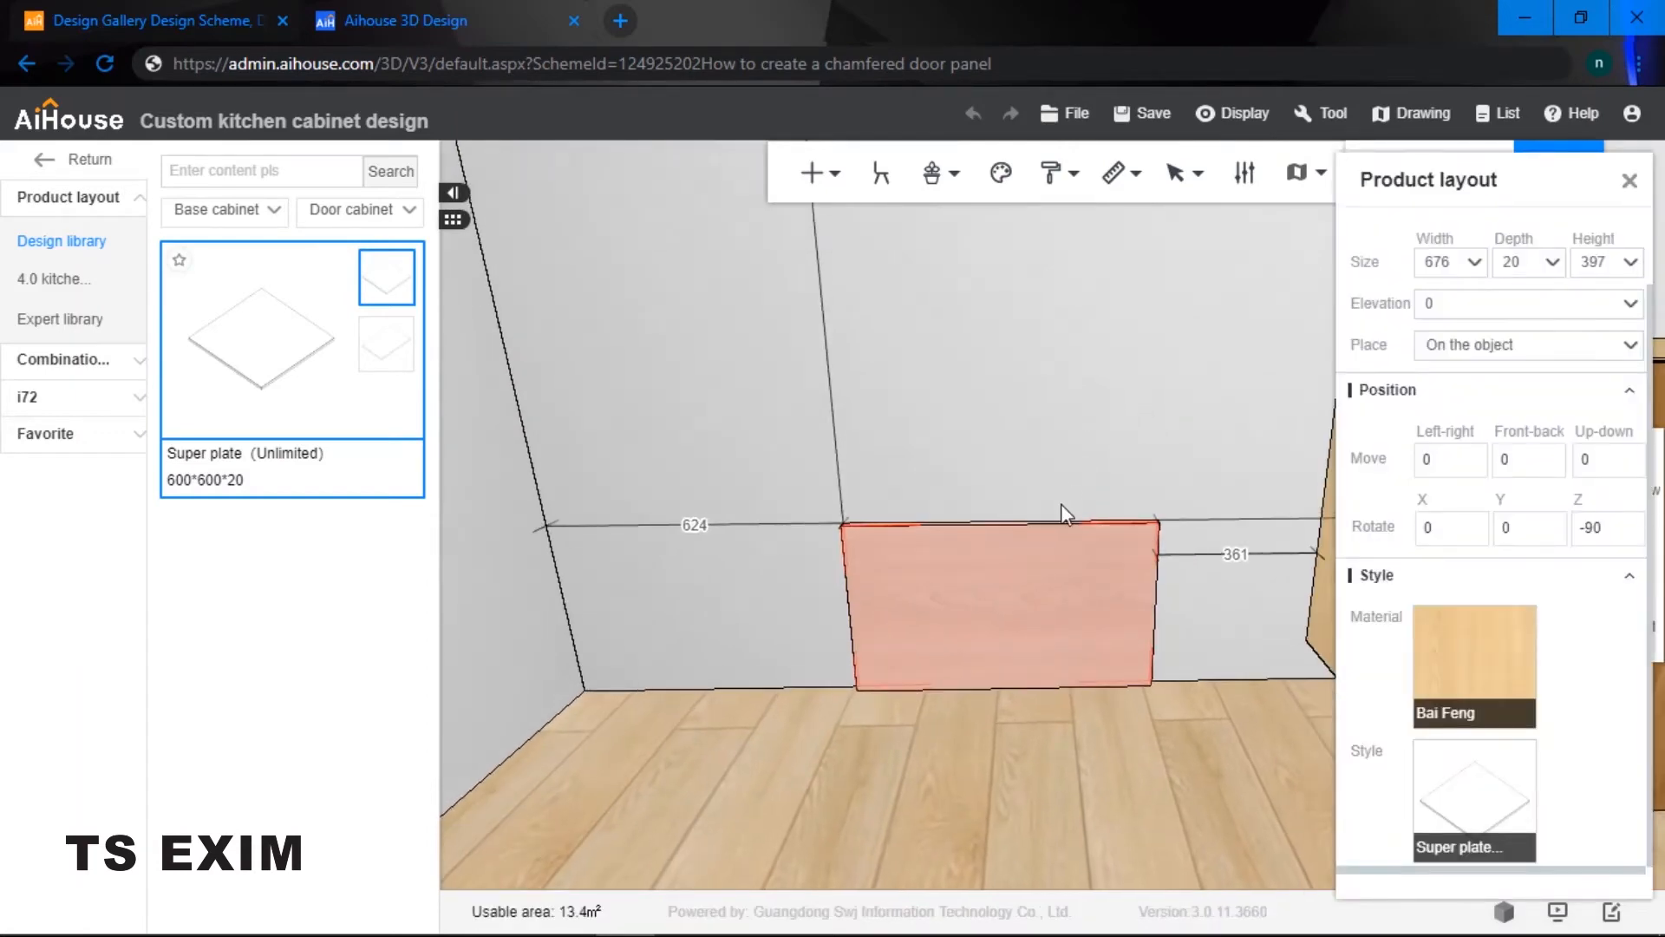
key("c")
left_click_drag(991, 524, 1101, 610)
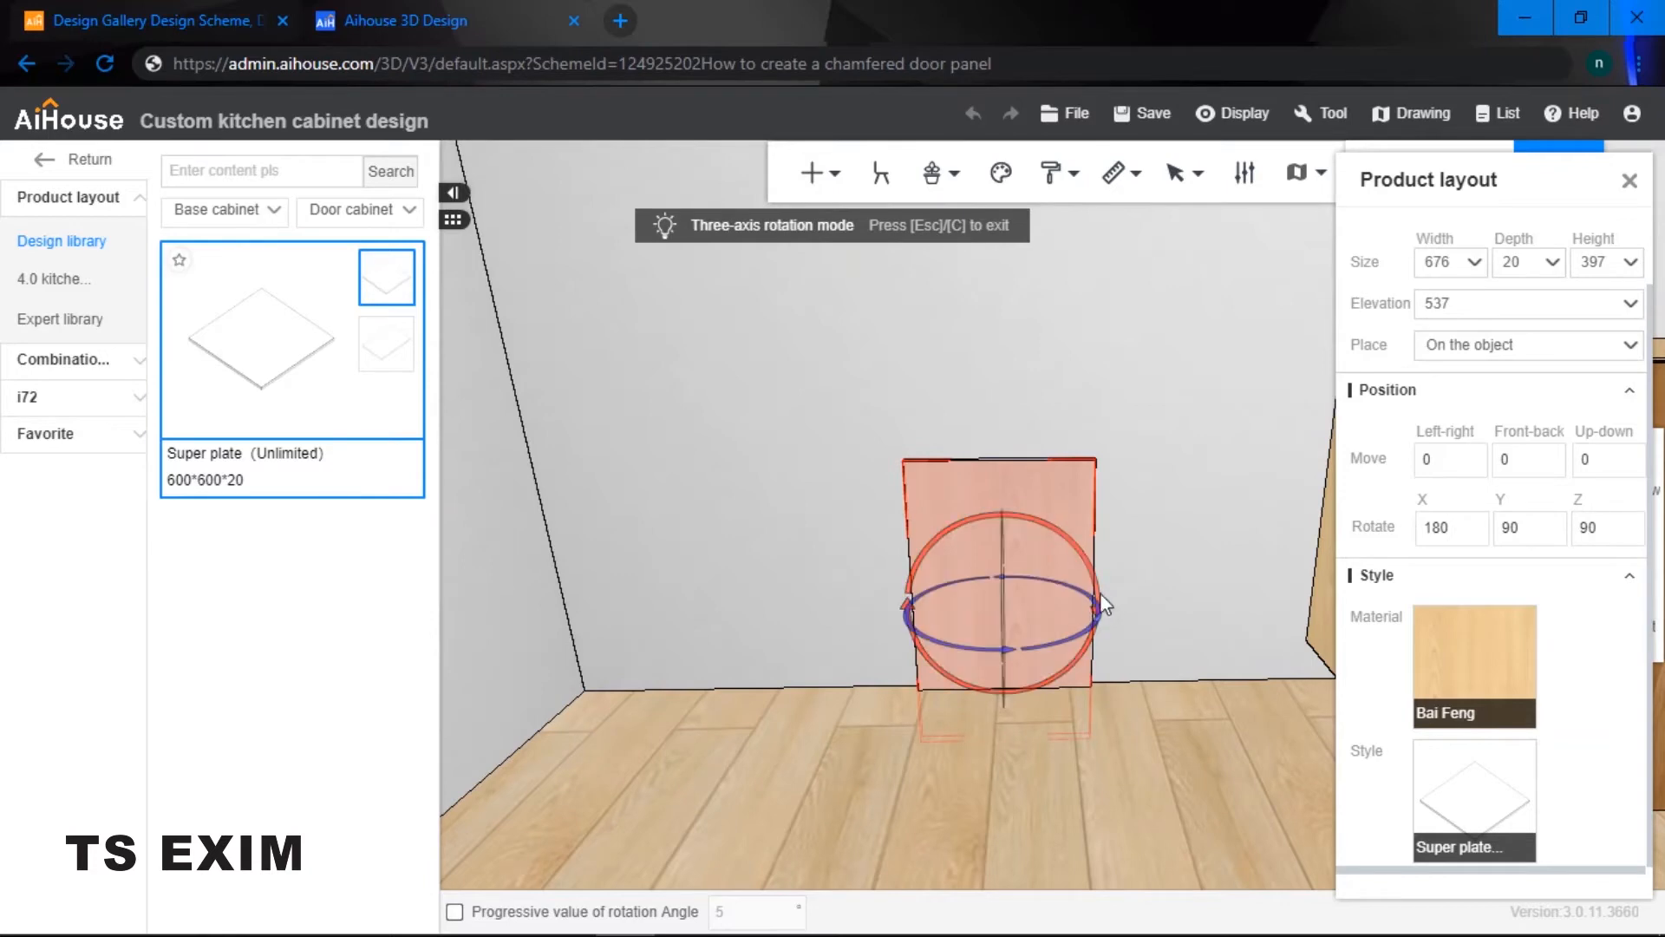
key("c")
left_click_drag(1002, 477, 1009, 337)
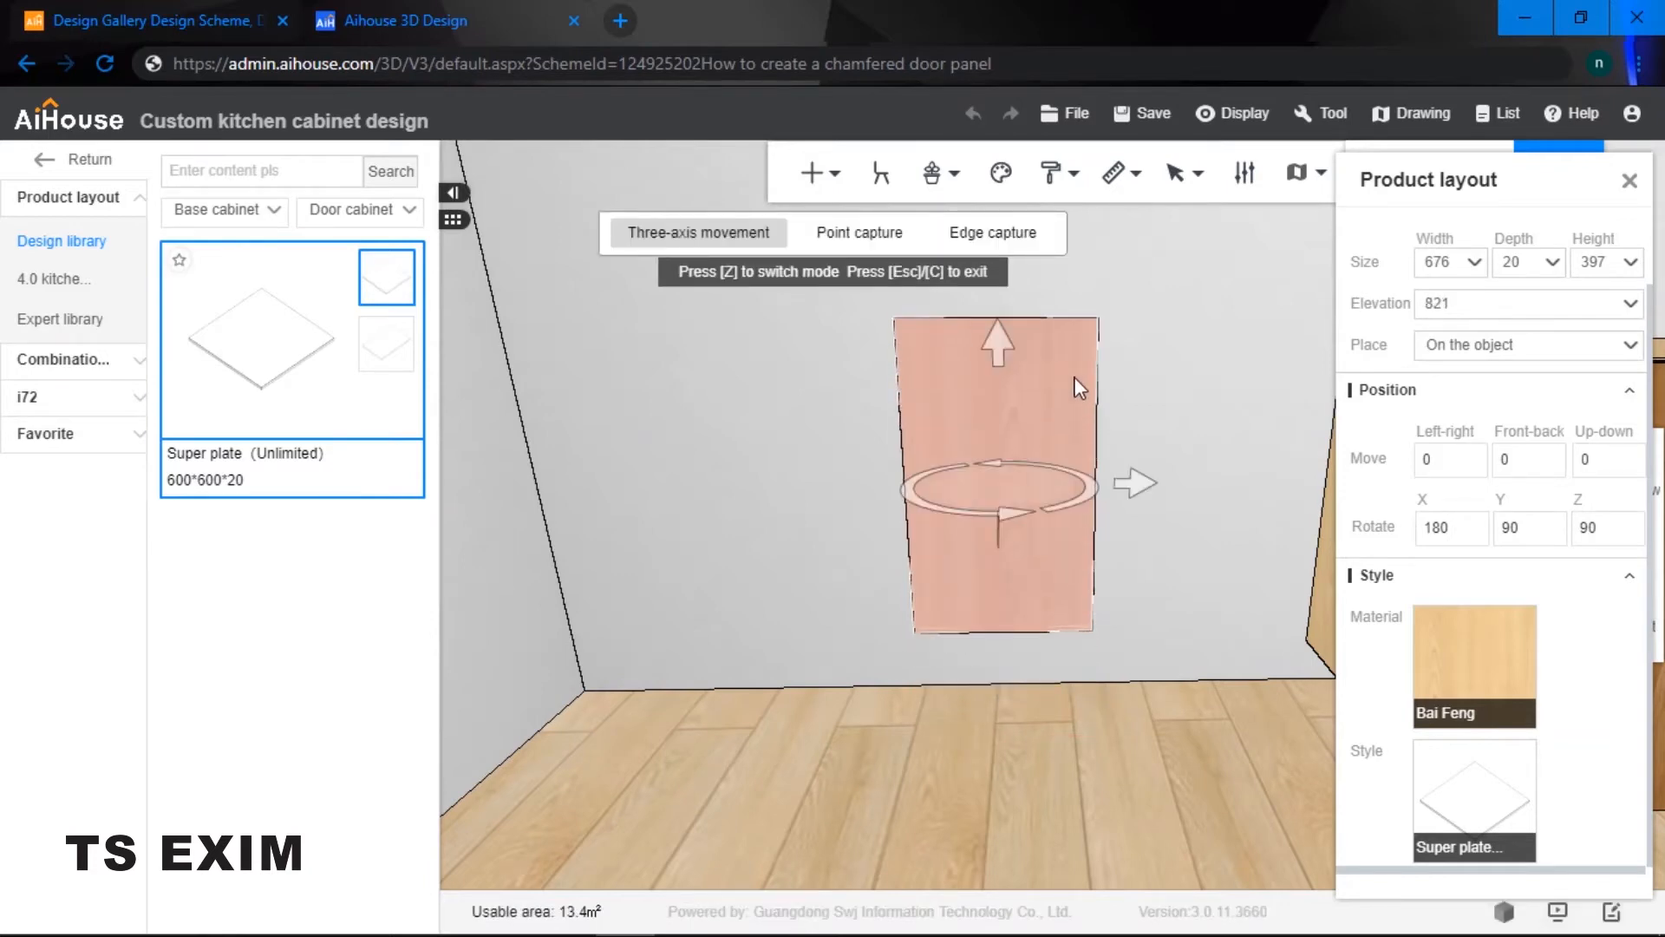
- Delete both existing door panels from the base cabinet
left_click_drag(1206, 425, 989, 409)
scroll(1068, 399, "down", 2)
left_click(989, 407)
key("Delete")
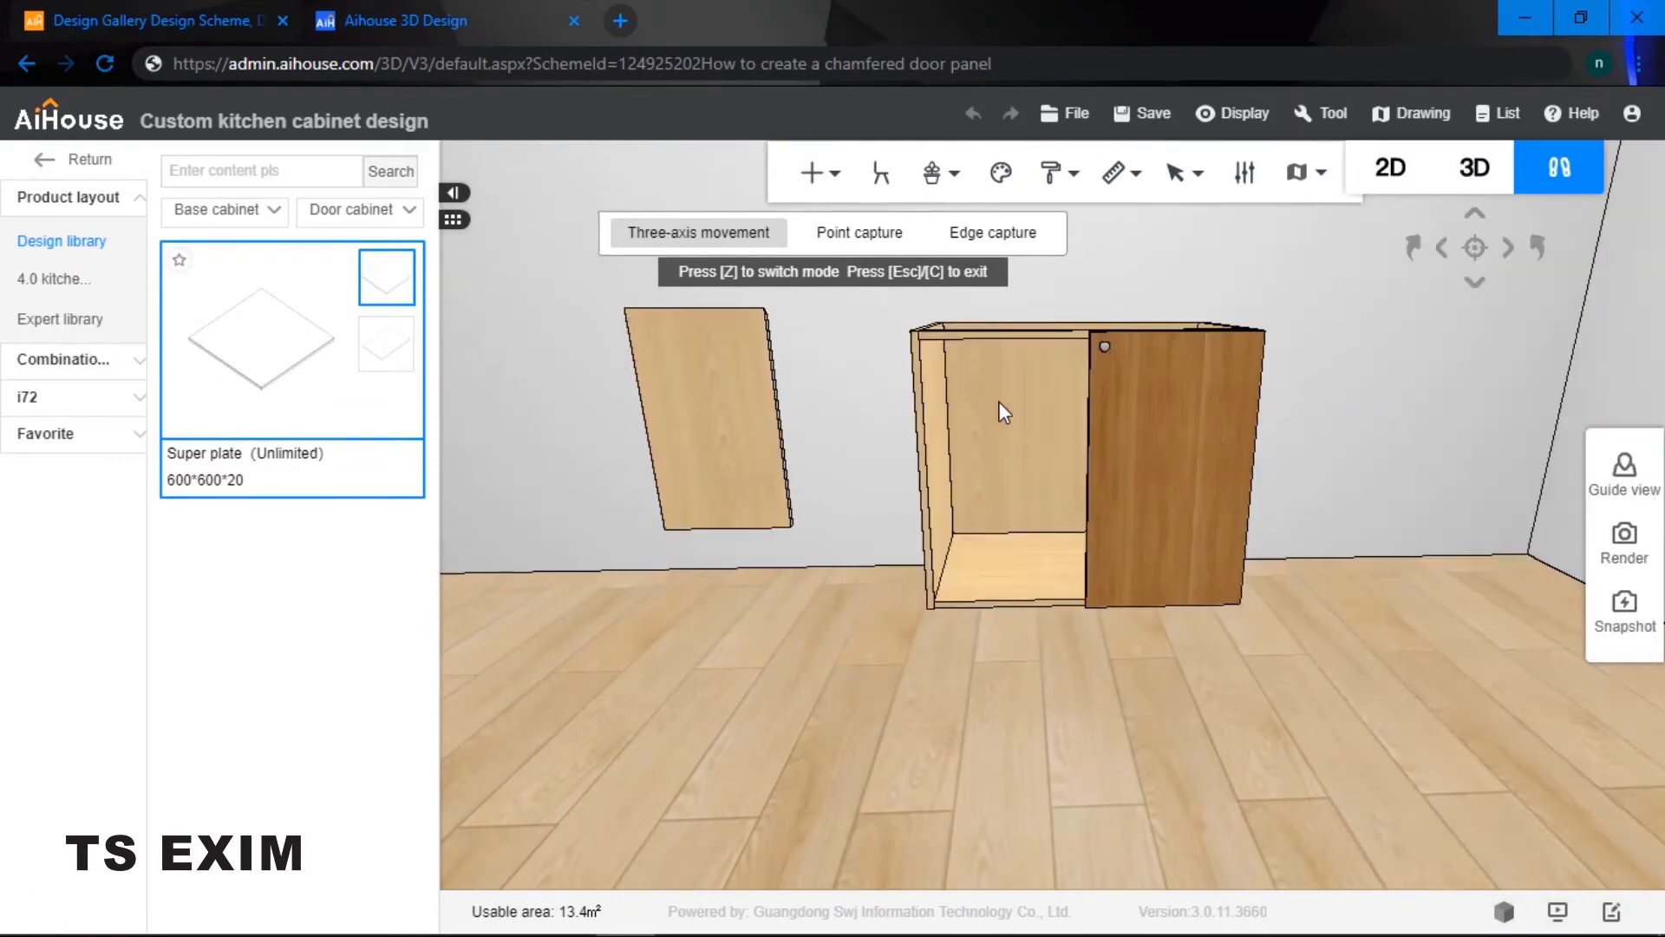
left_click(1159, 419)
key("Delete")
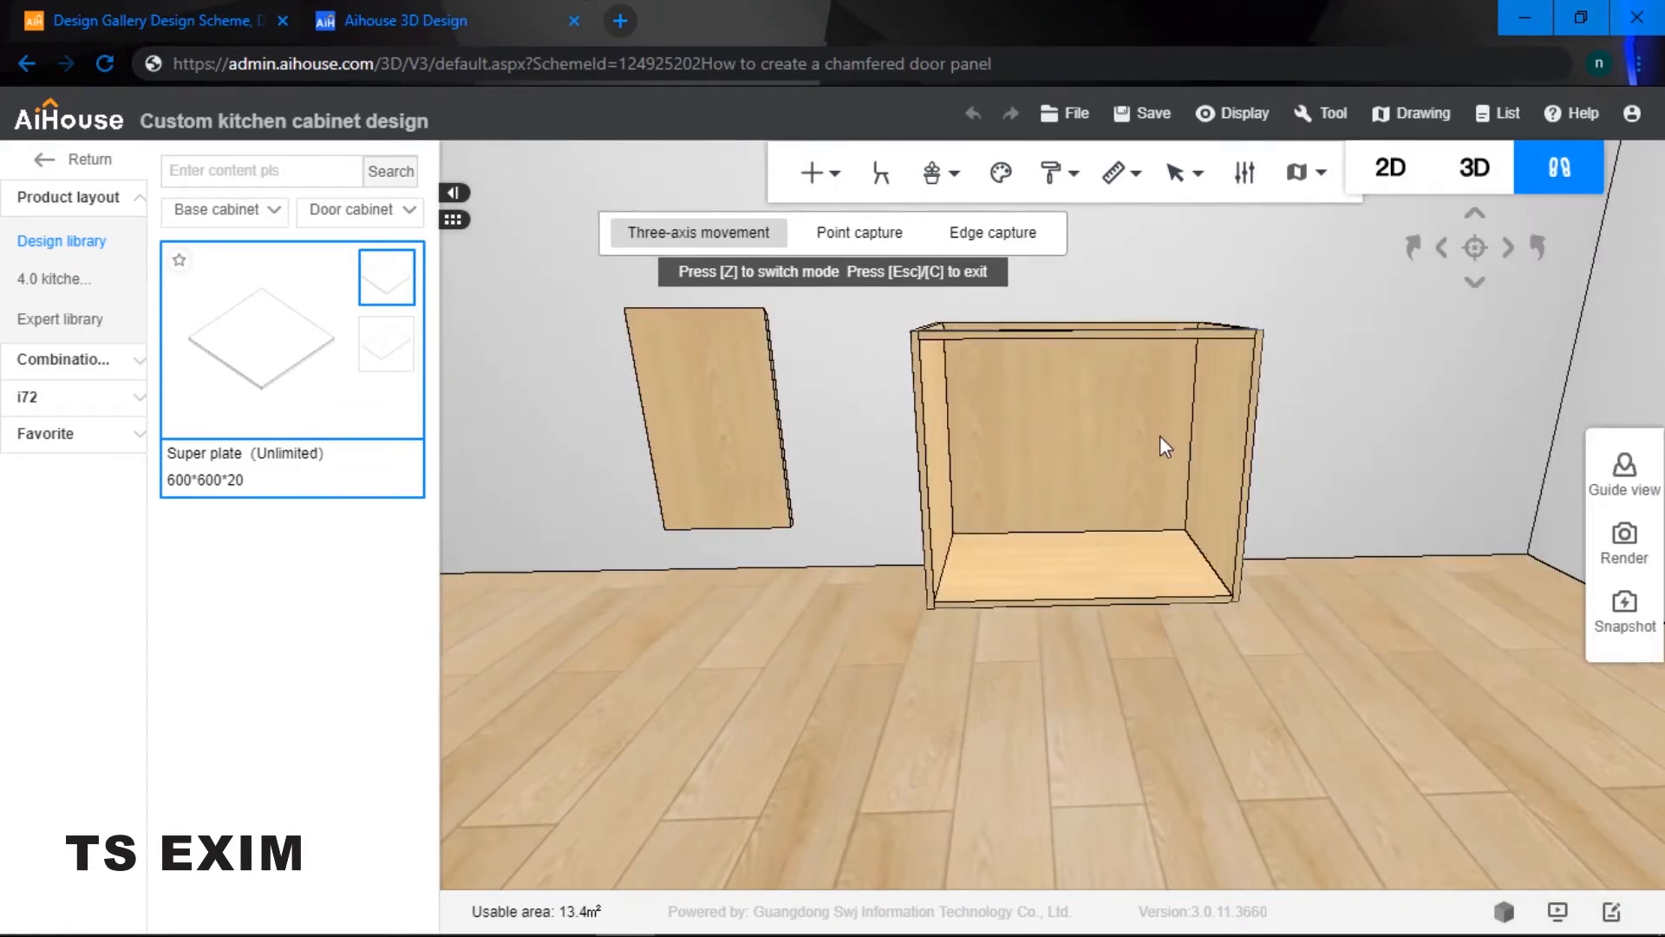
- Move the super plate sideways and forward so it stands in front of the cabinet's left opening
left_click_drag(1158, 435, 1104, 447)
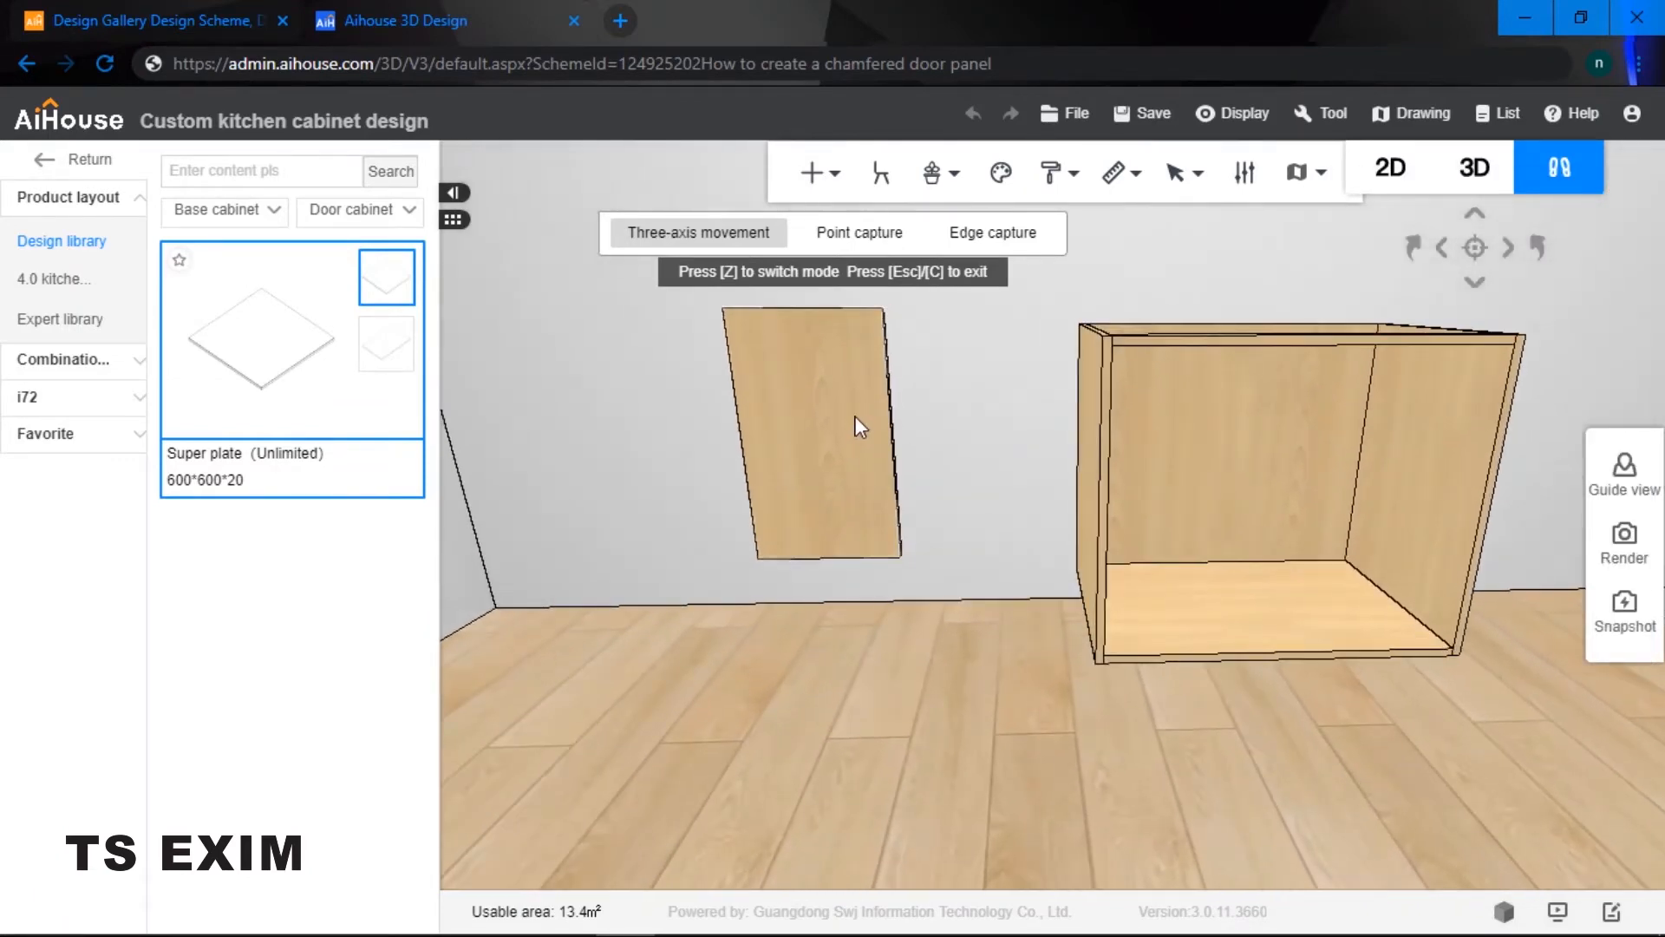
left_click(808, 475)
left_click_drag(796, 490, 694, 673)
left_click_drag(868, 511, 1381, 495)
key("d")
left_click_drag(647, 500, 691, 510)
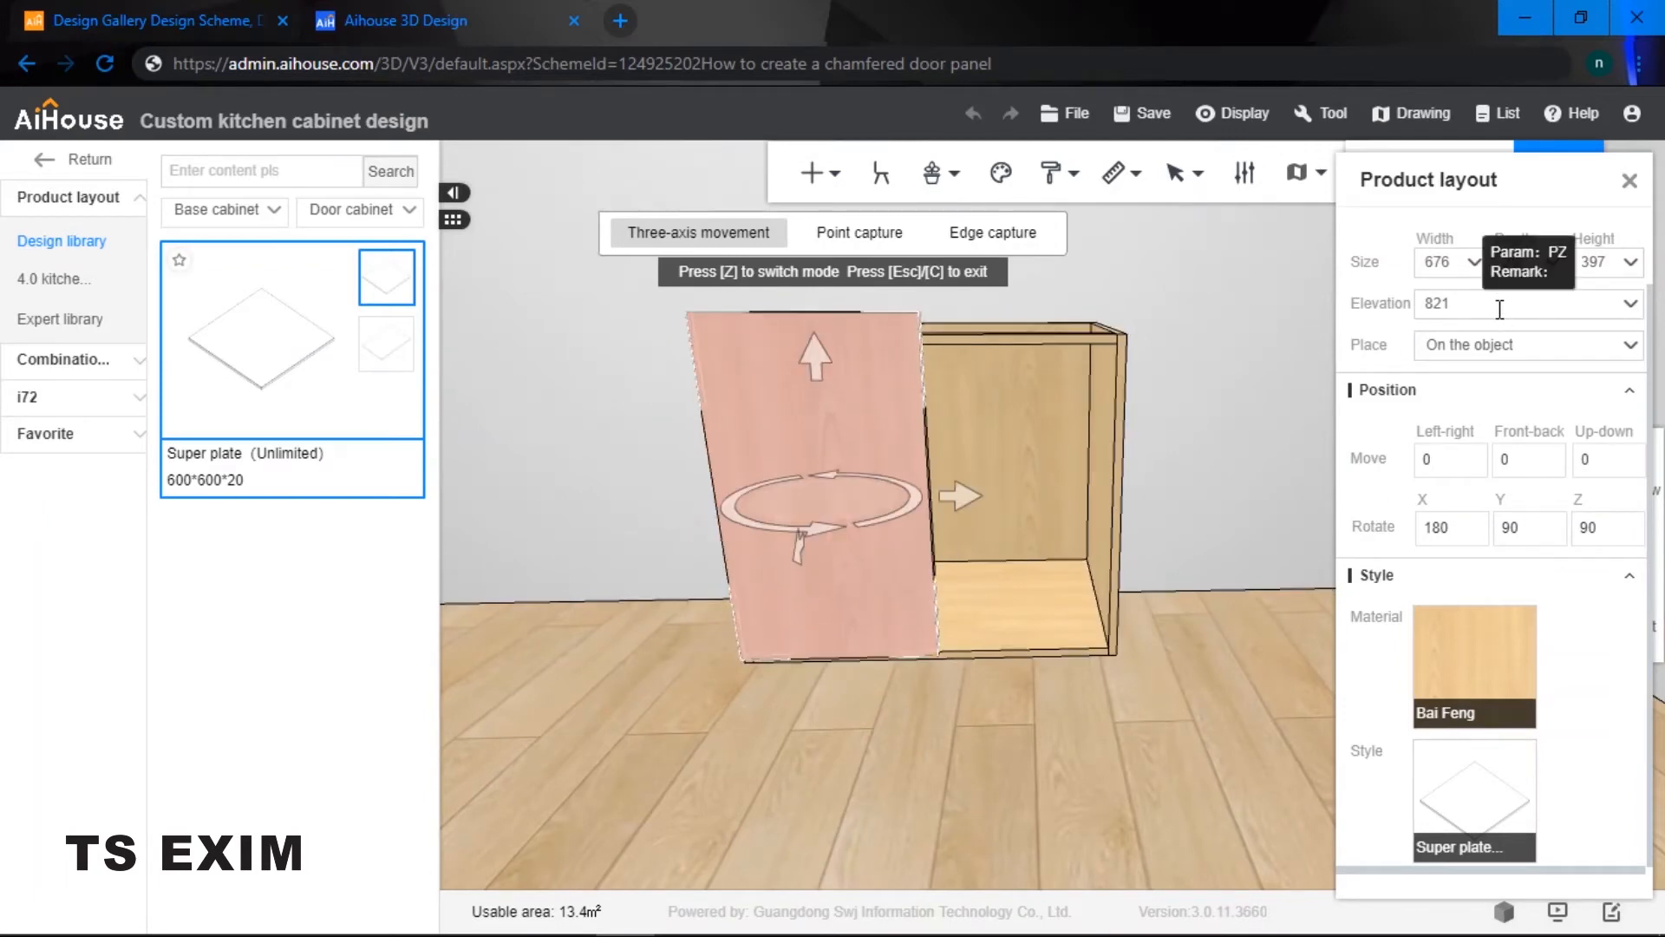
- Set the super plate's elevation to 777
left_click_drag(1503, 314, 1382, 310)
type("777")
key("Return")
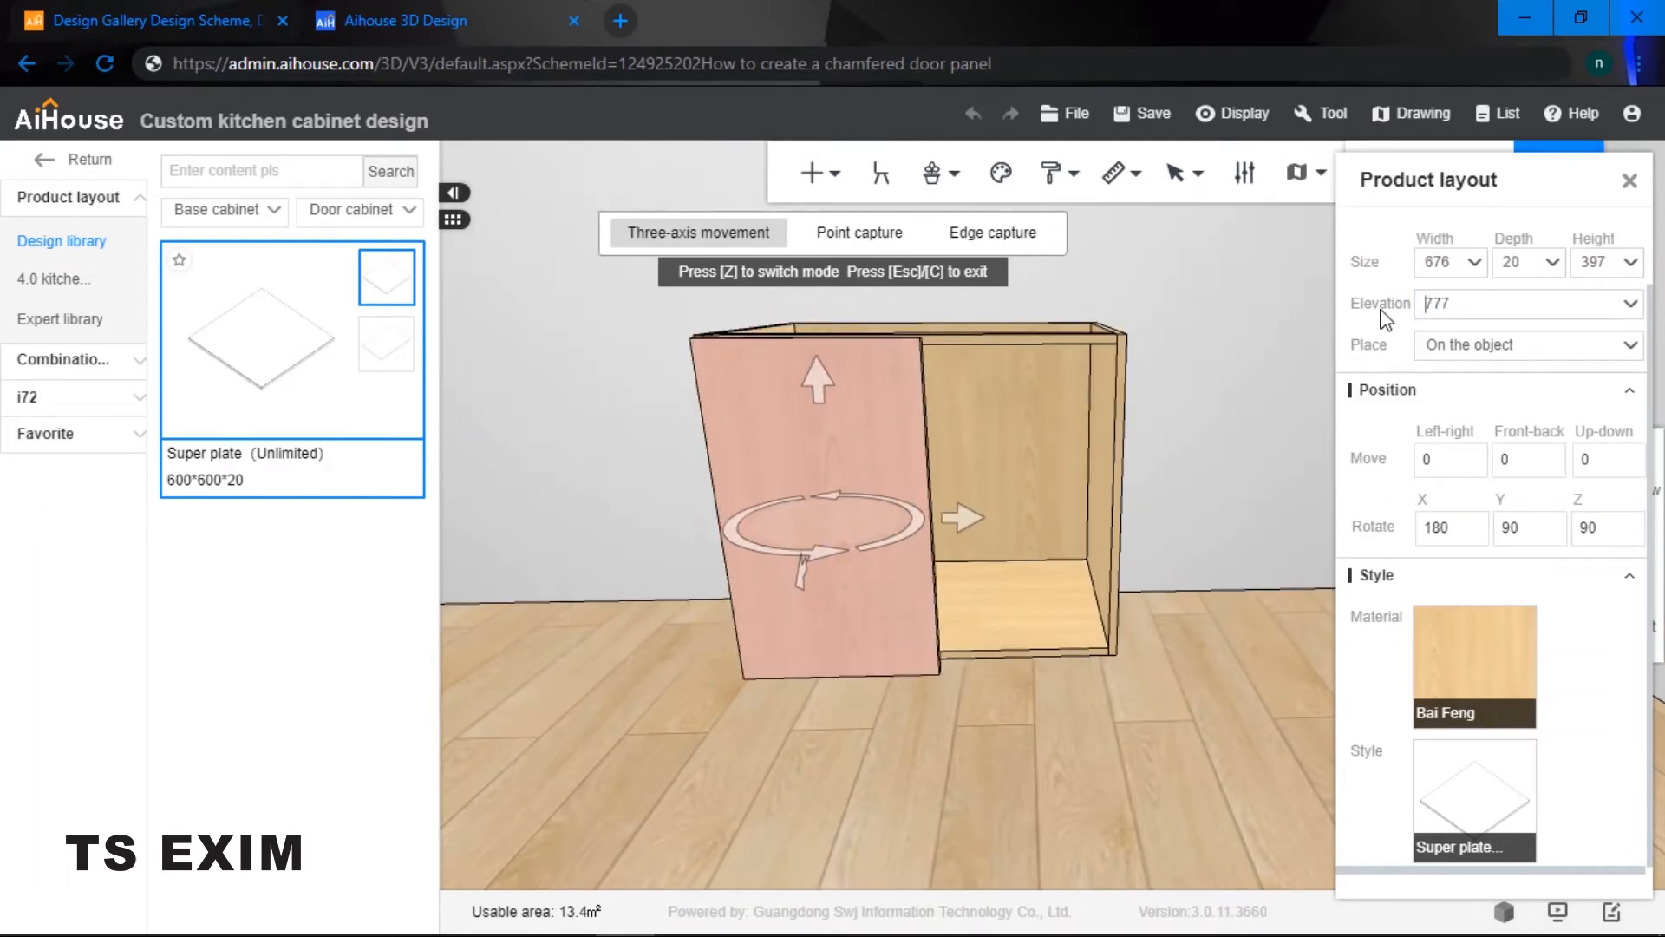
type("c")
left_click_drag(966, 603, 1123, 397)
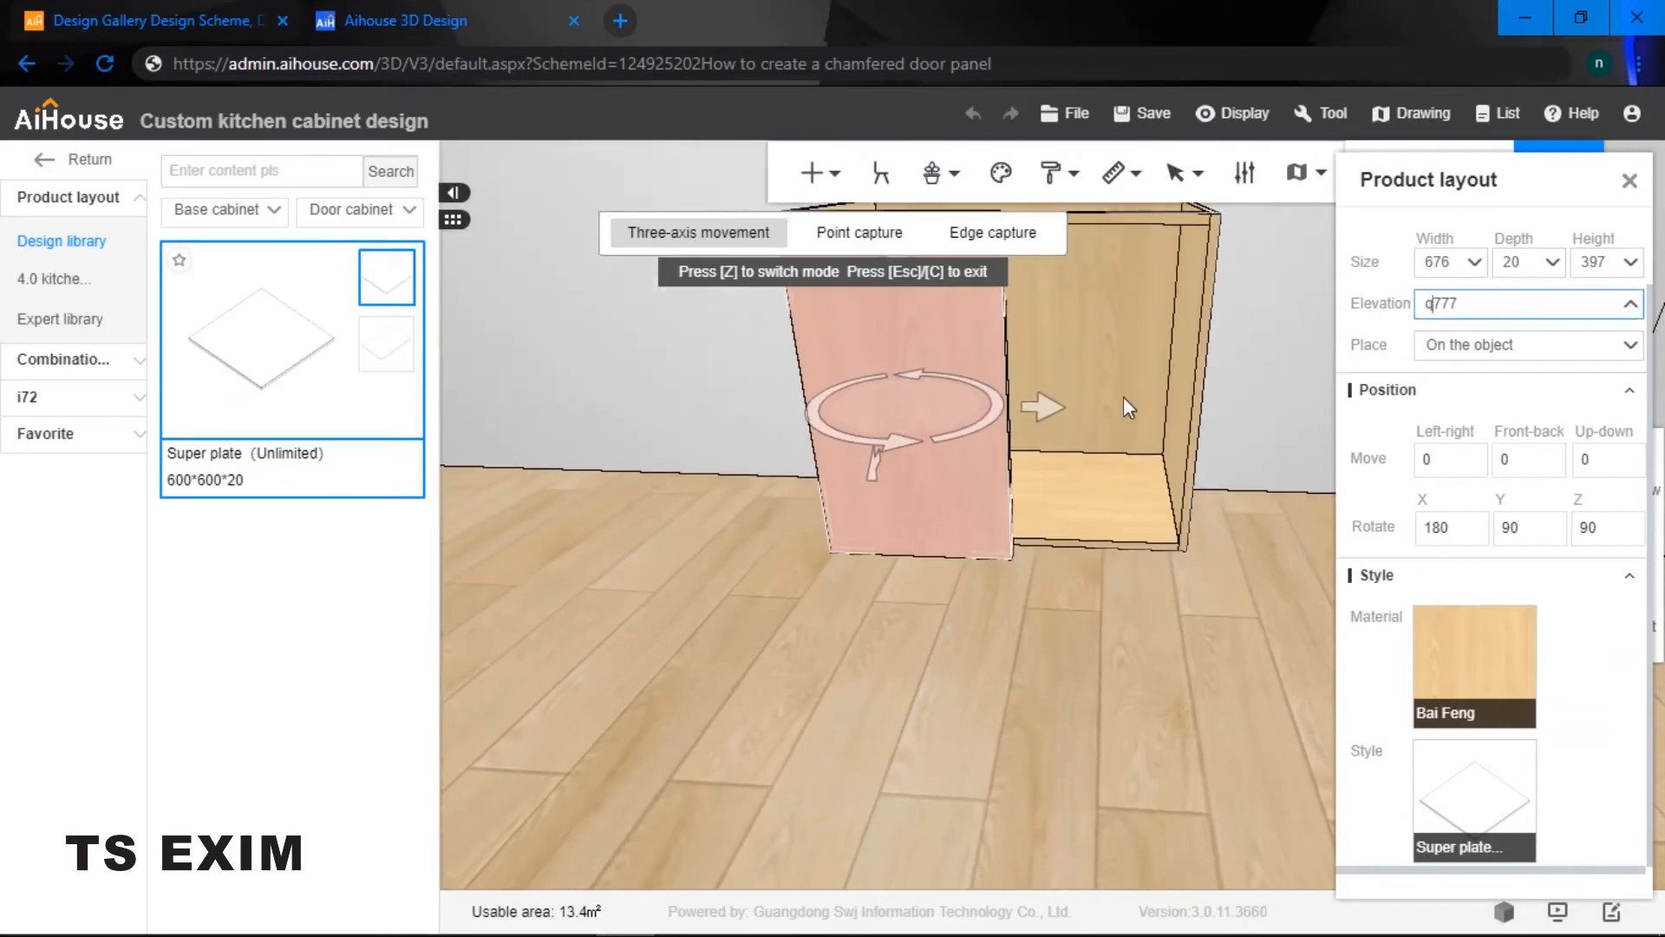
left_click(1123, 395)
- Move the super plate back against the front of the cabinet's left half
scroll(1121, 383, "up", 3)
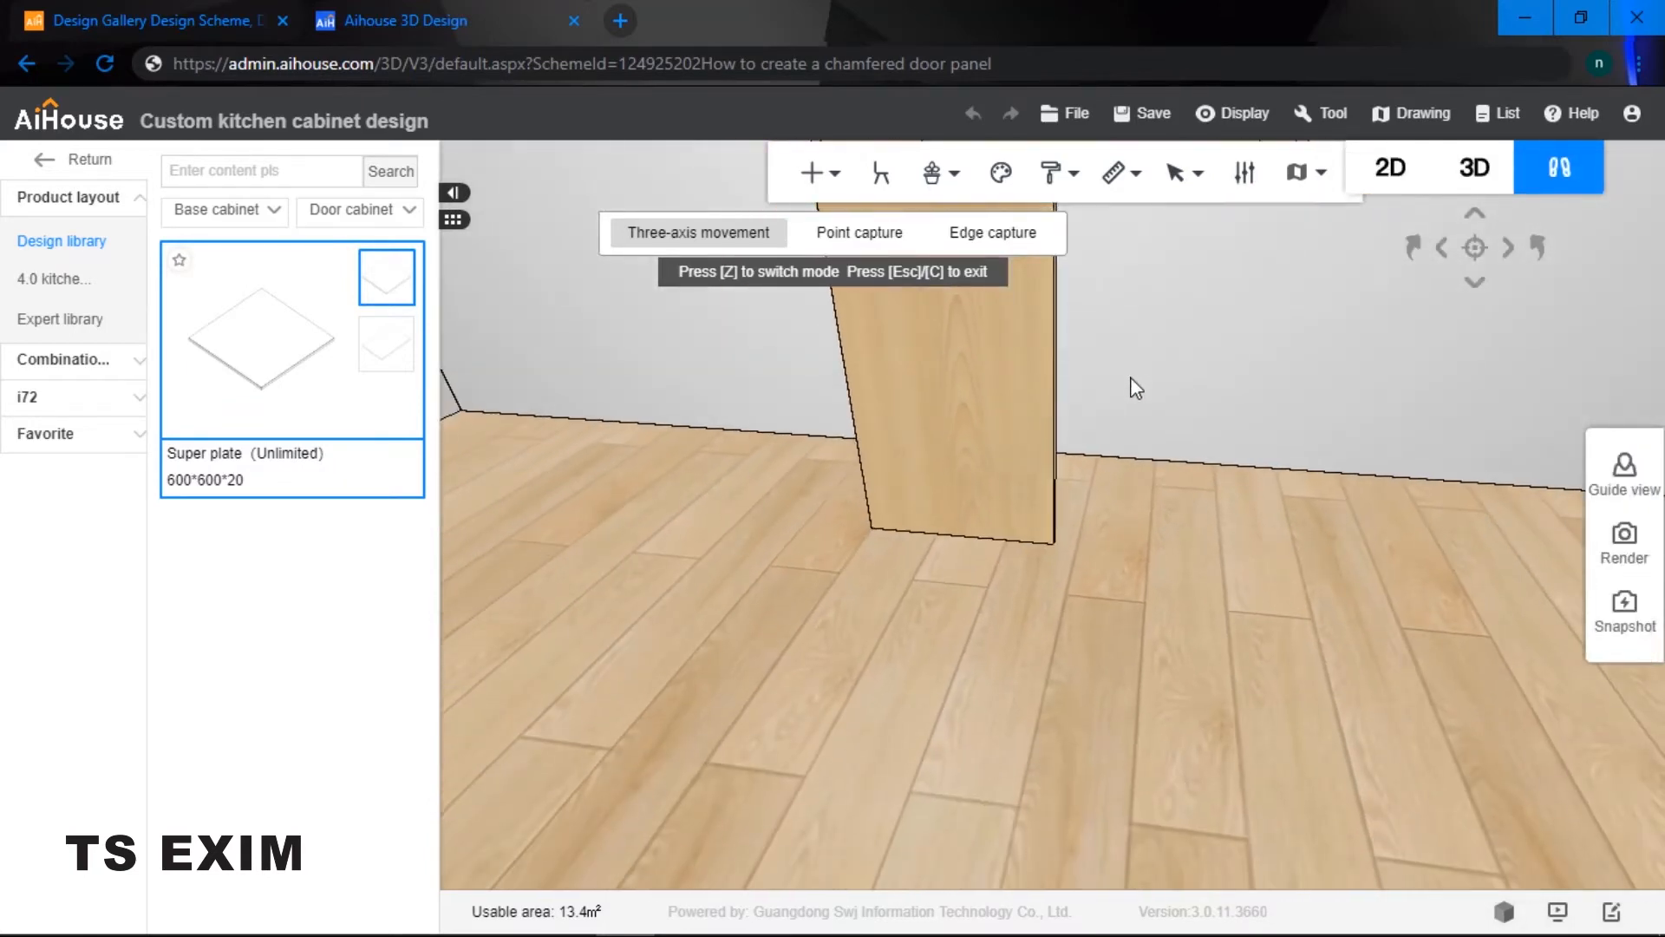
scroll(1158, 373, "up", 5)
left_click_drag(1173, 299, 1039, 414)
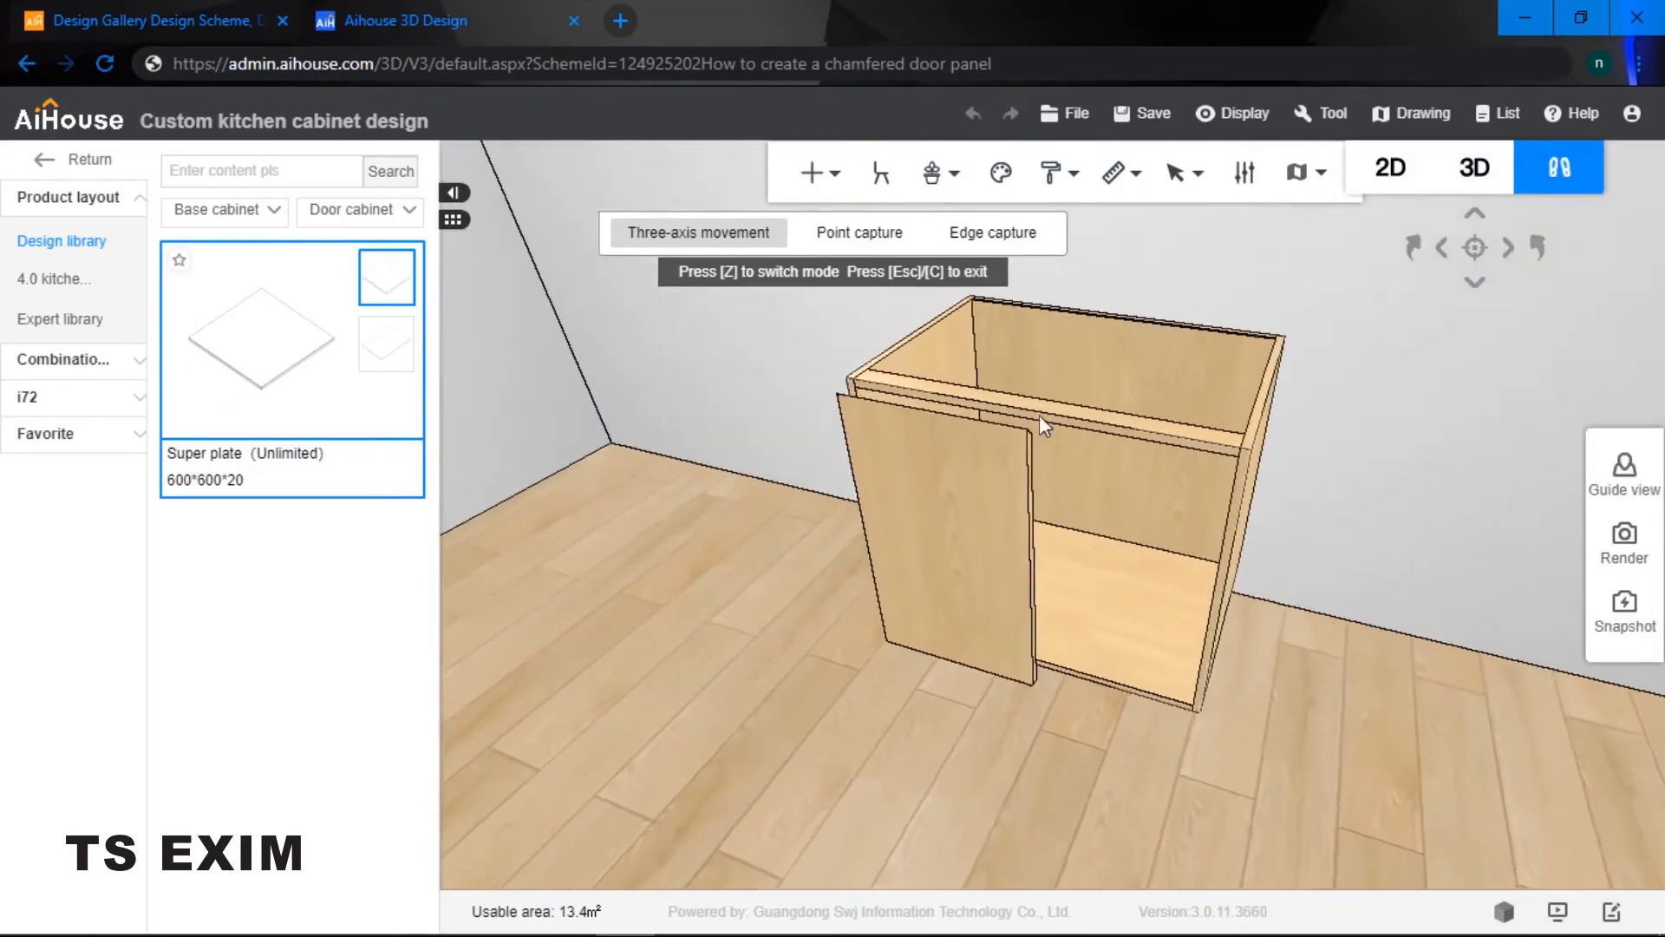
scroll(1039, 414, "up", 3)
left_click(855, 559)
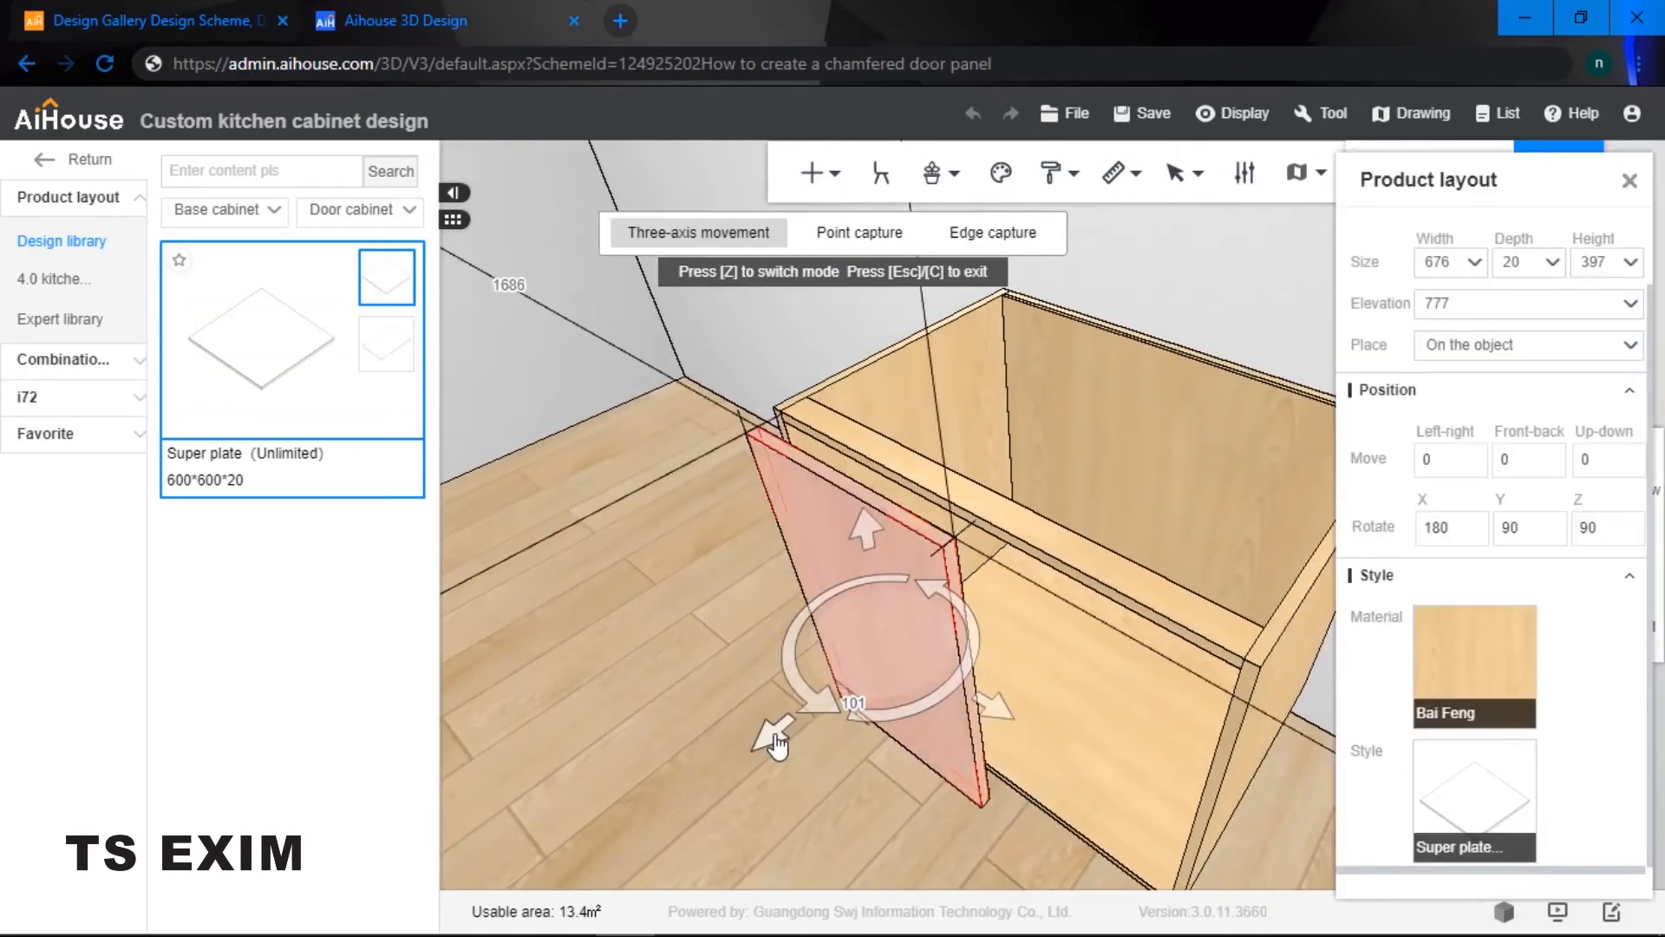
left_click_drag(775, 735, 1015, 712)
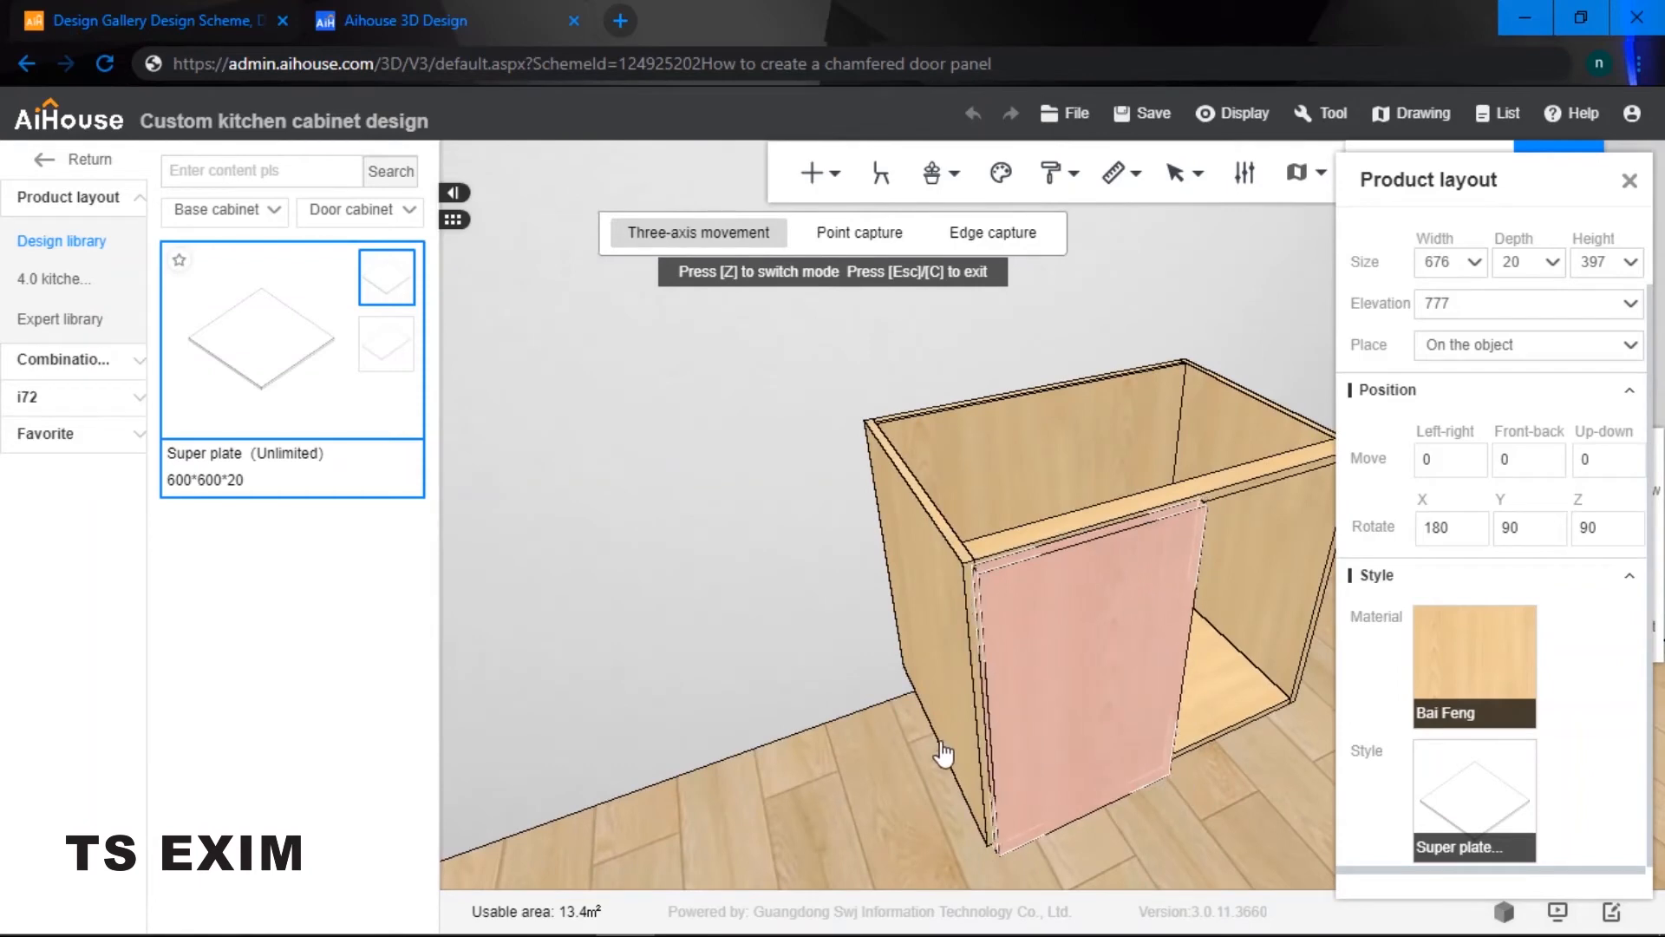
left_click_drag(942, 753, 945, 757)
- Examine the super plate's fit against the cabinet front from the side, above and front
left_click_drag(1138, 618, 1230, 583)
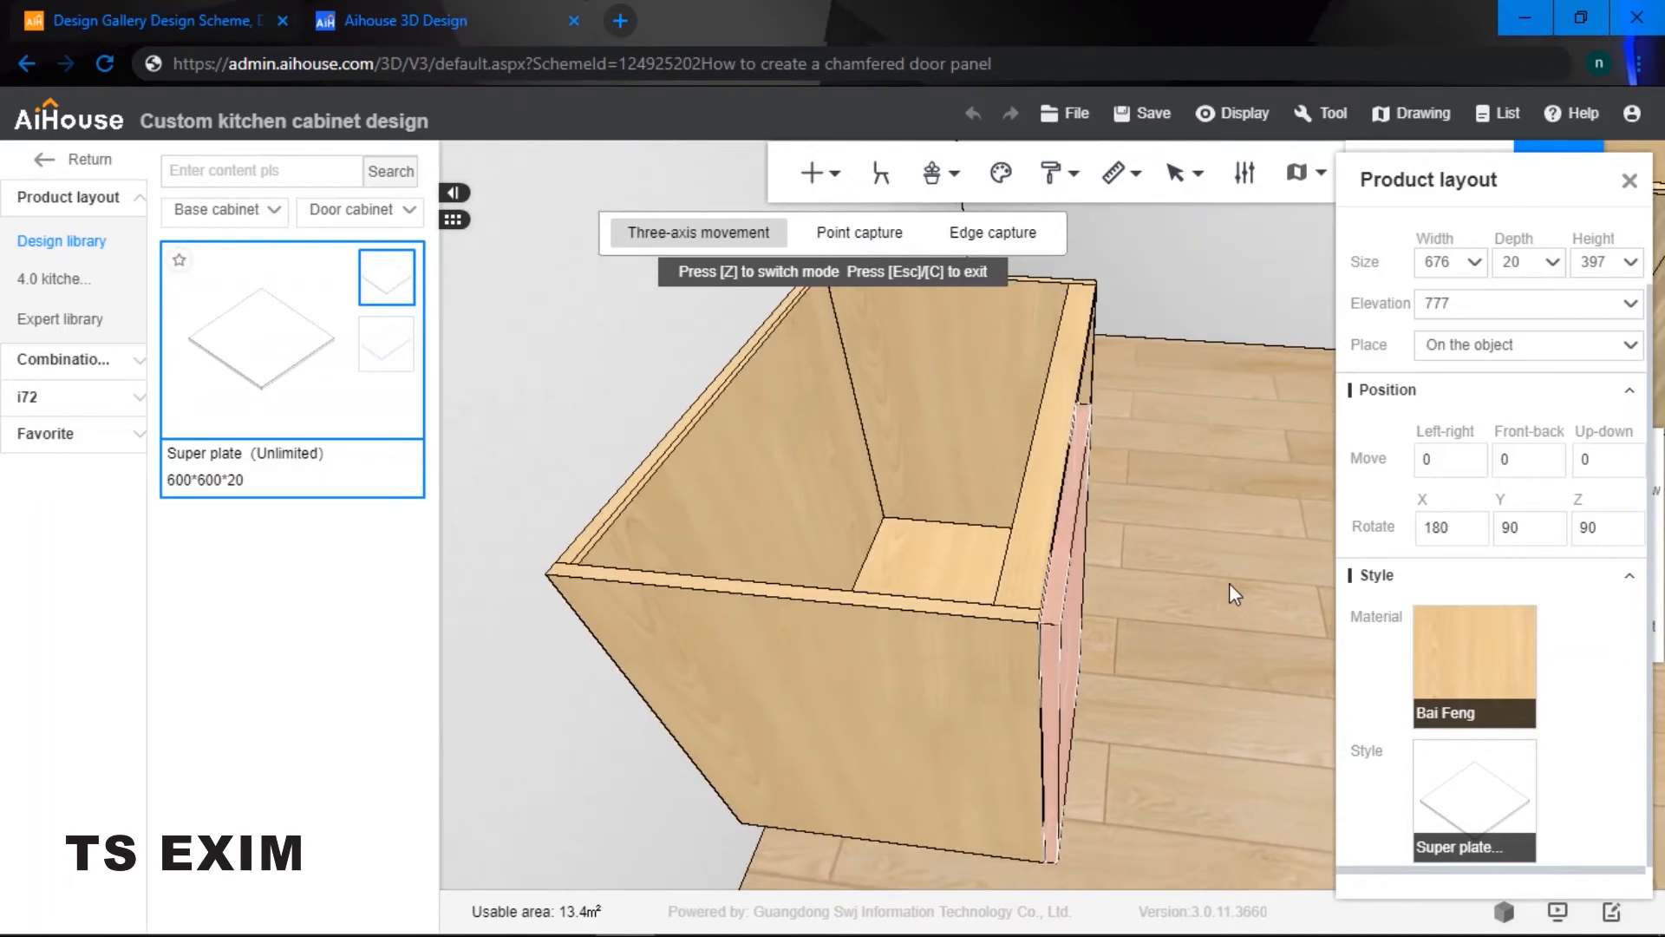
left_click(1235, 535)
left_click(1081, 621)
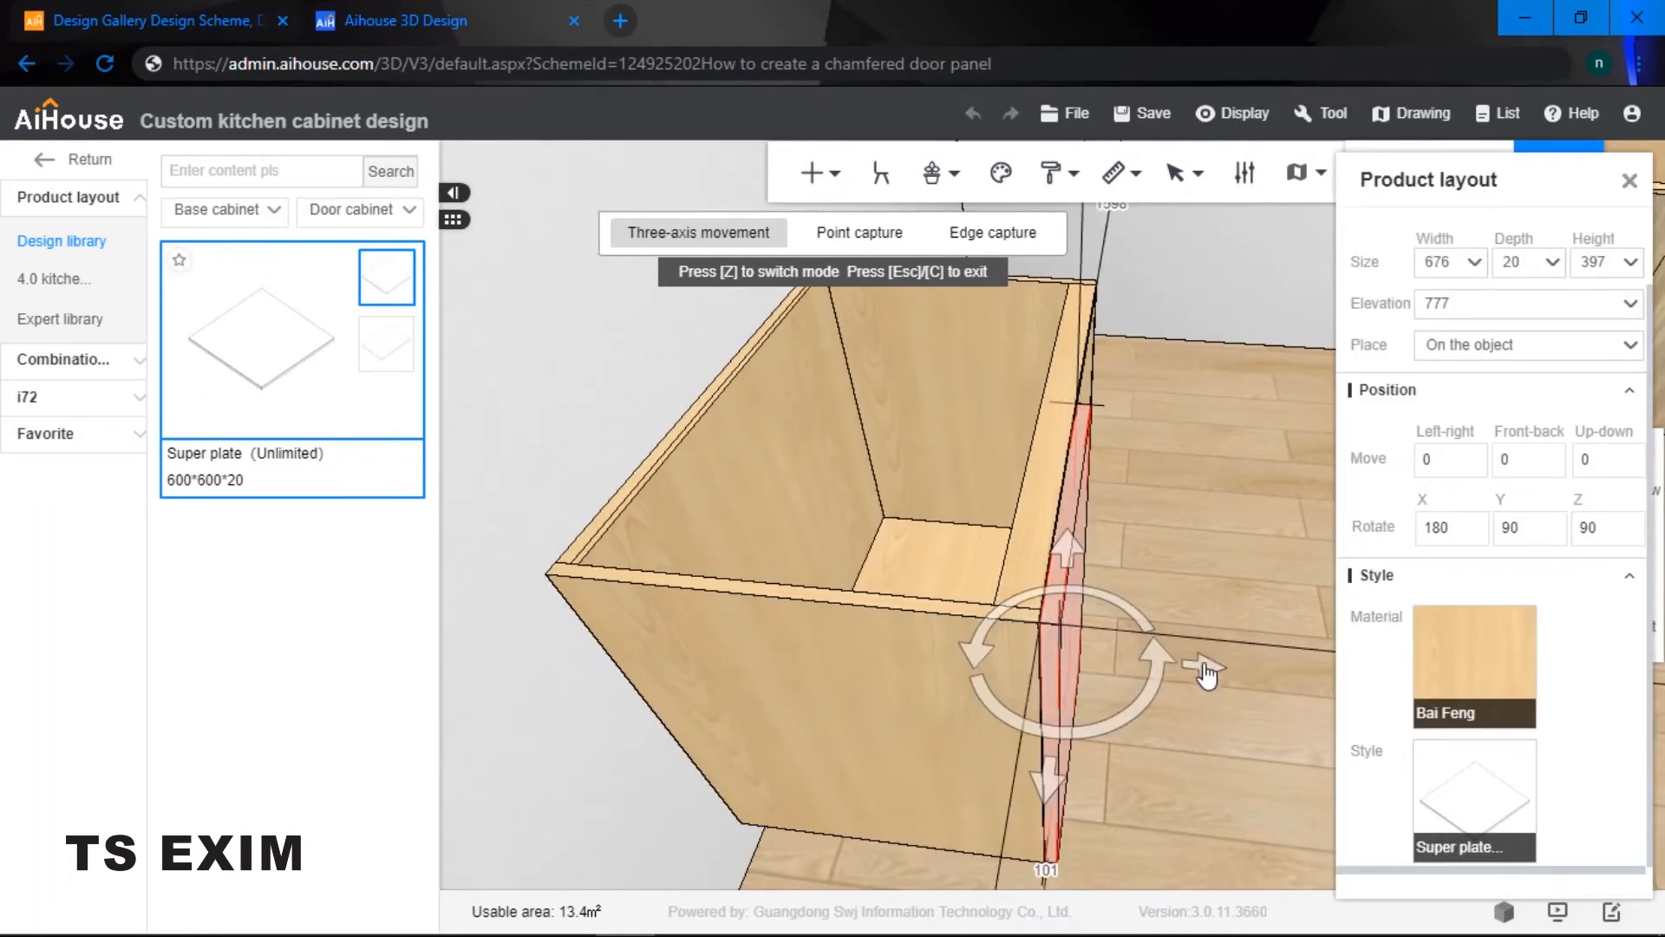
left_click(1235, 545)
left_click_drag(1236, 541, 1122, 585)
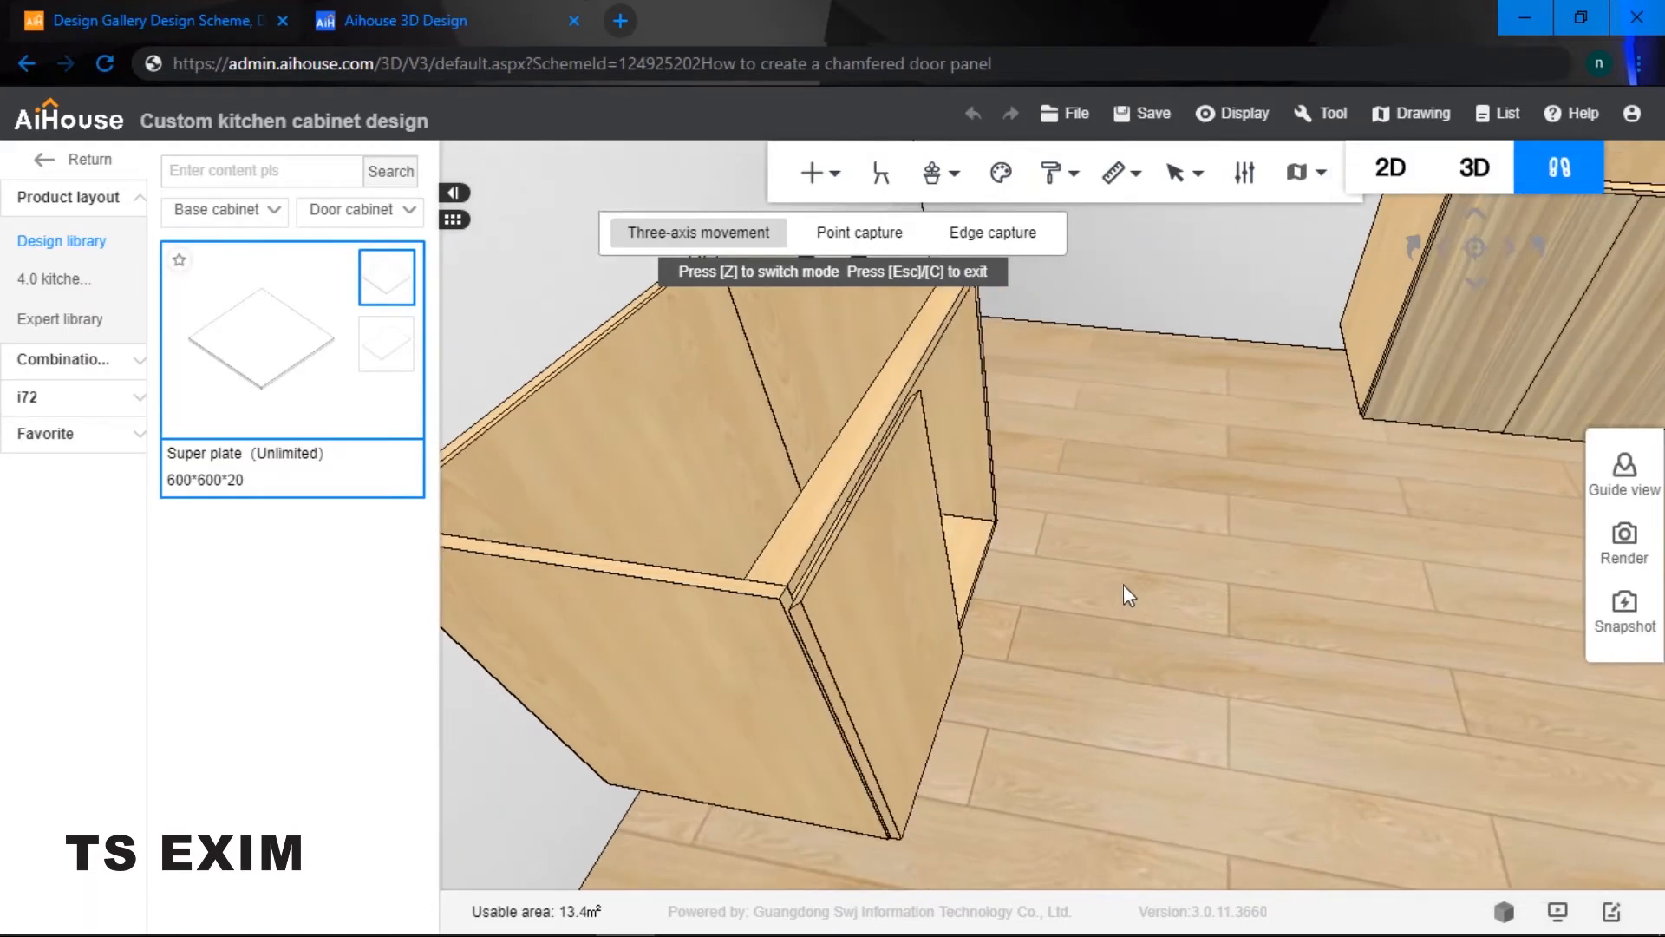
left_click(872, 654)
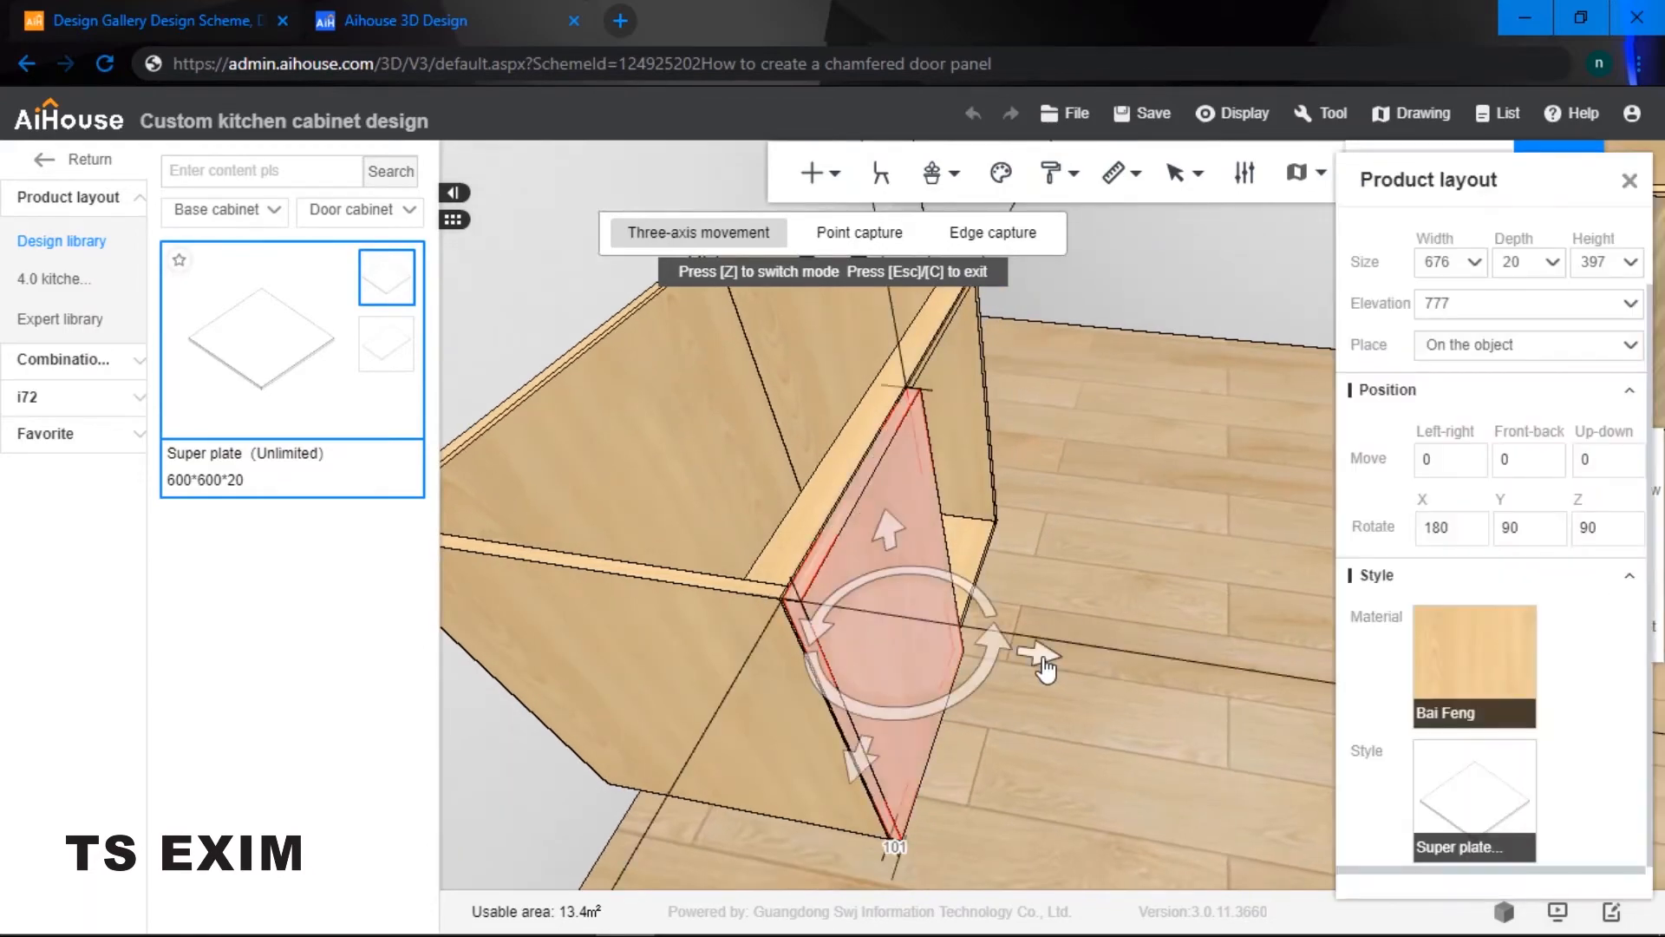
left_click(1074, 568)
left_click_drag(1074, 567, 947, 532)
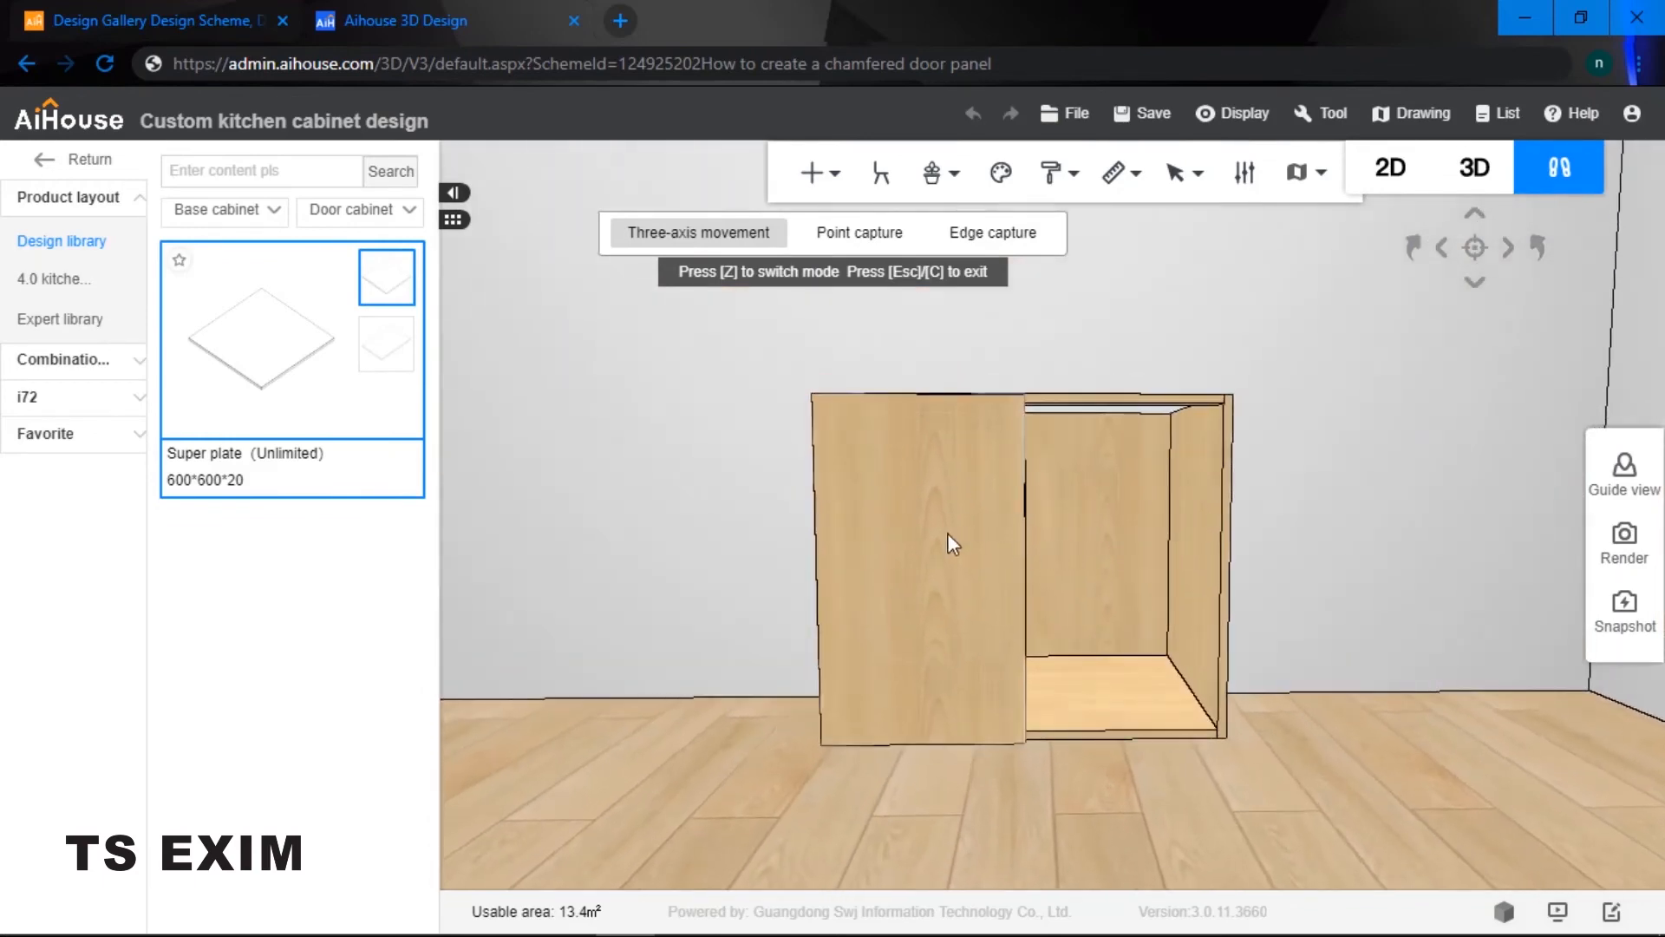
- Make a copy of the super plate directly below the original
left_click(943, 528)
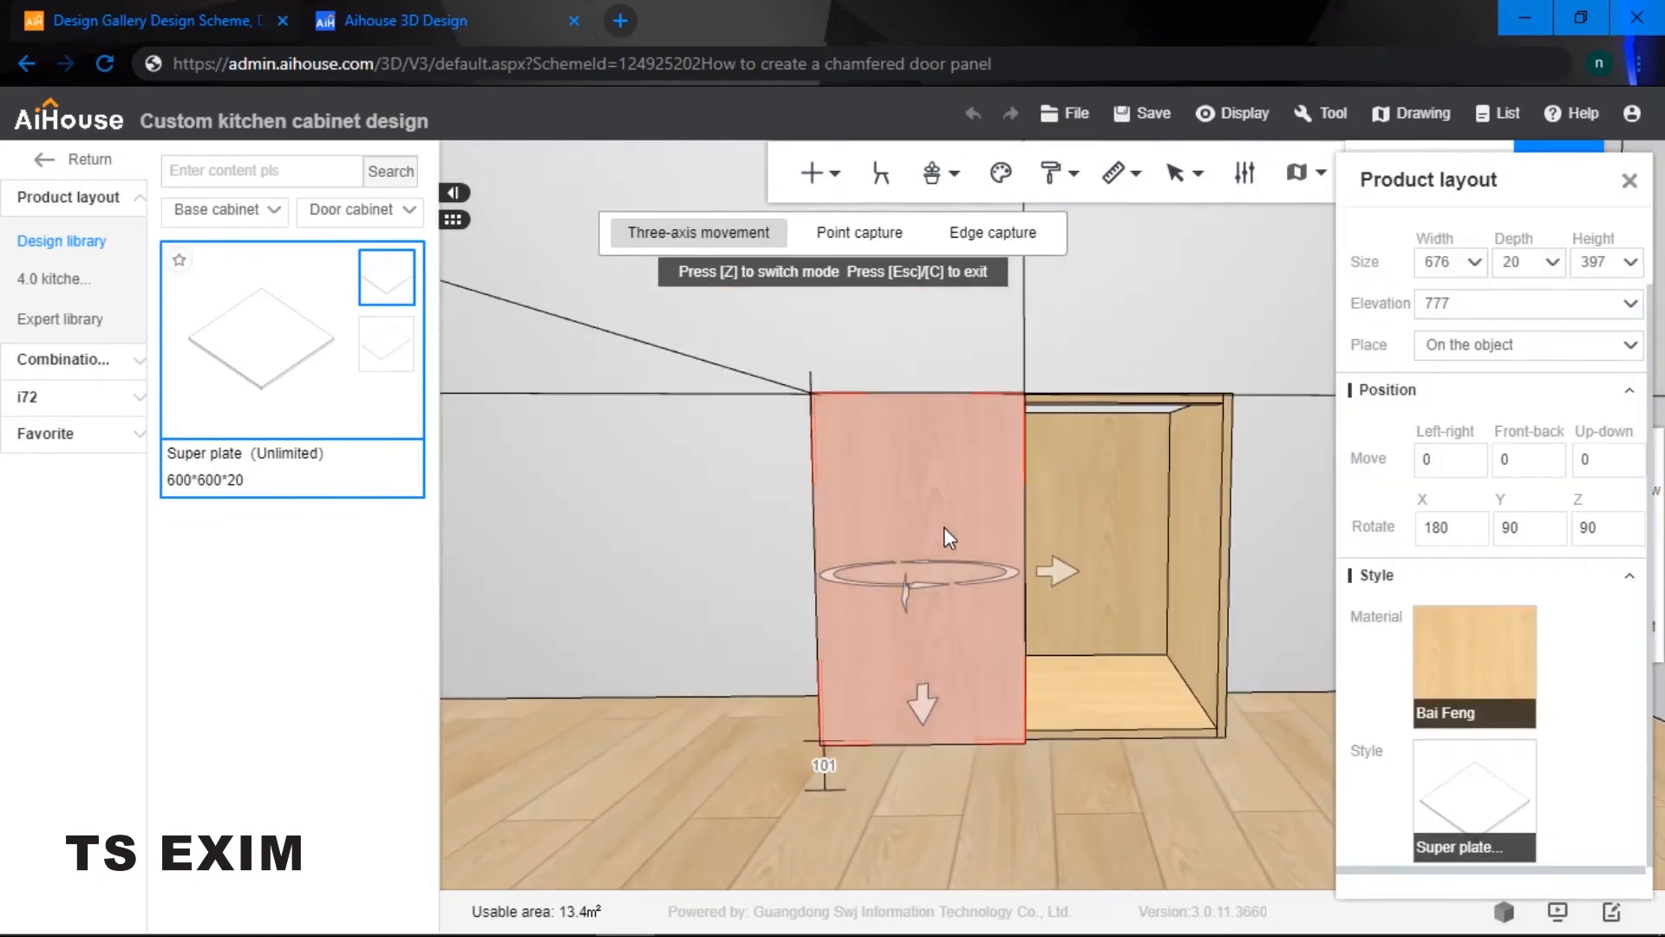
key("ctrl+Down")
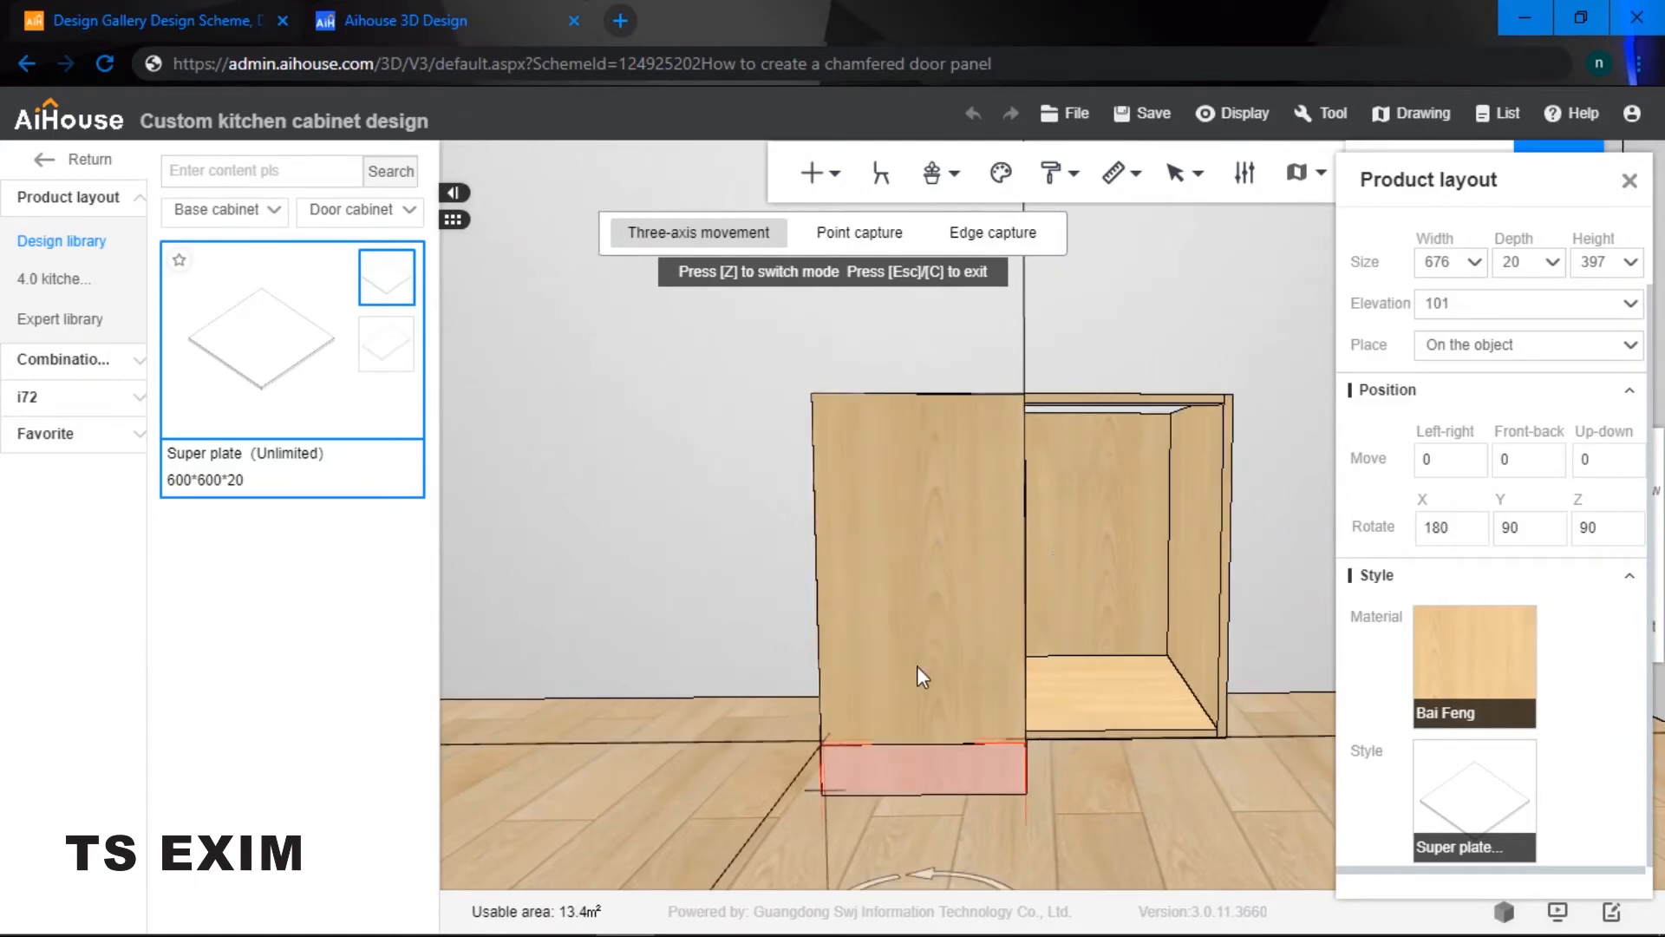
left_click_drag(926, 835, 965, 840)
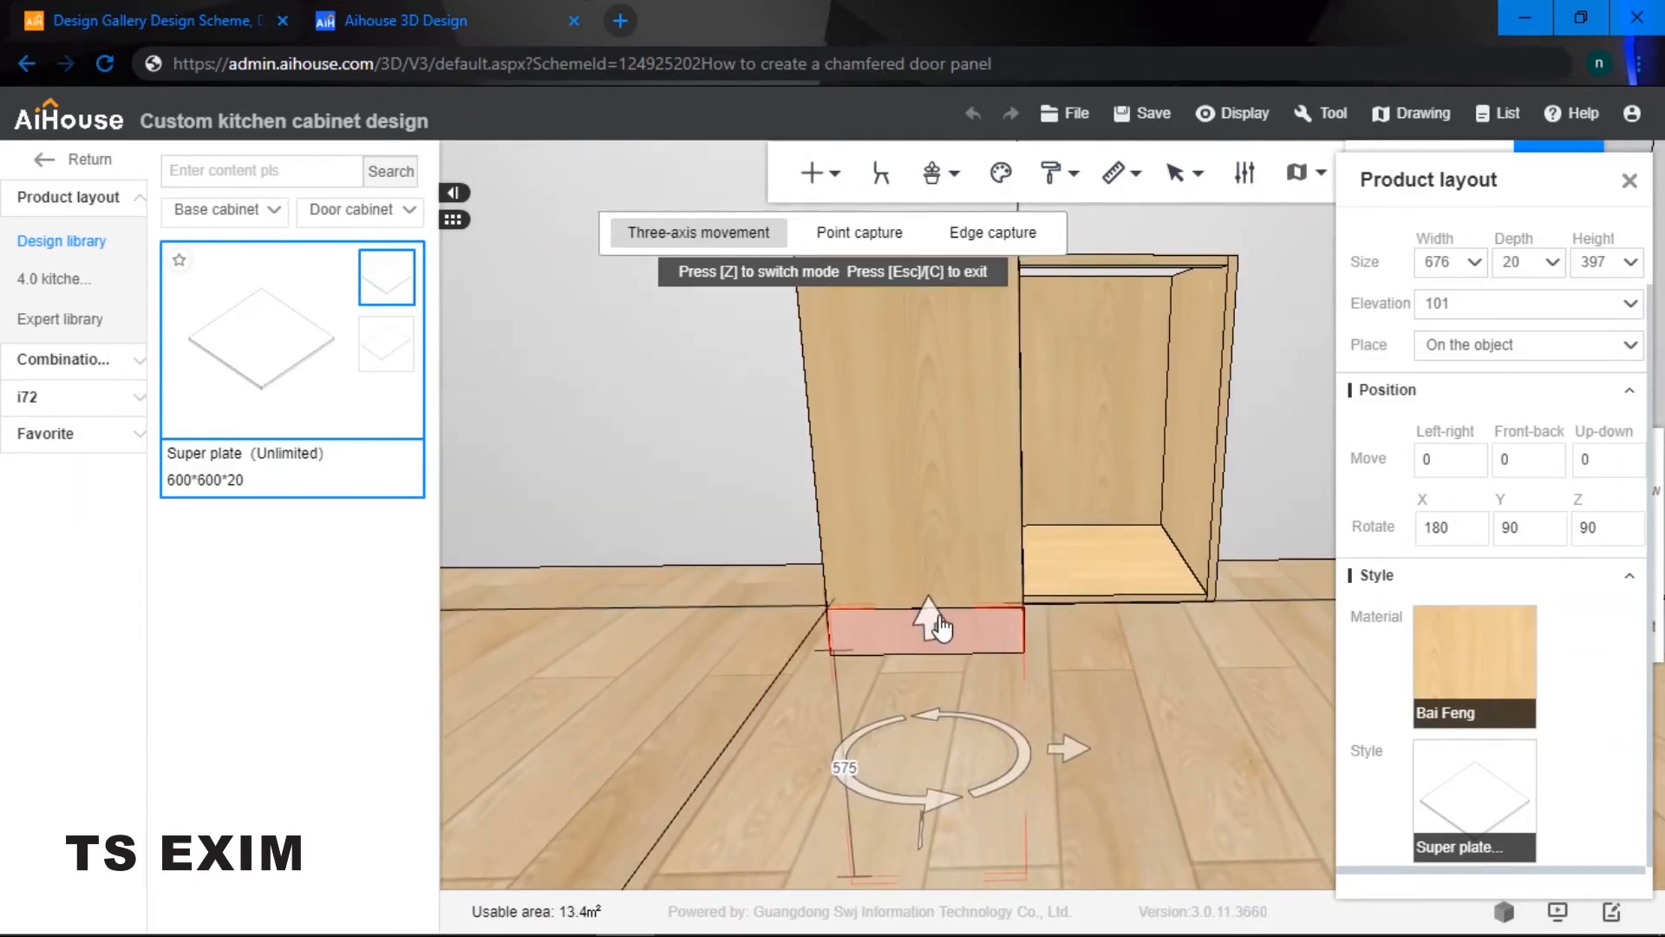
- Move the copied plate up and across onto the cabinet's right half and set its elevation to 777
left_click_drag(934, 624, 972, 401)
left_click_drag(1085, 536, 1297, 547)
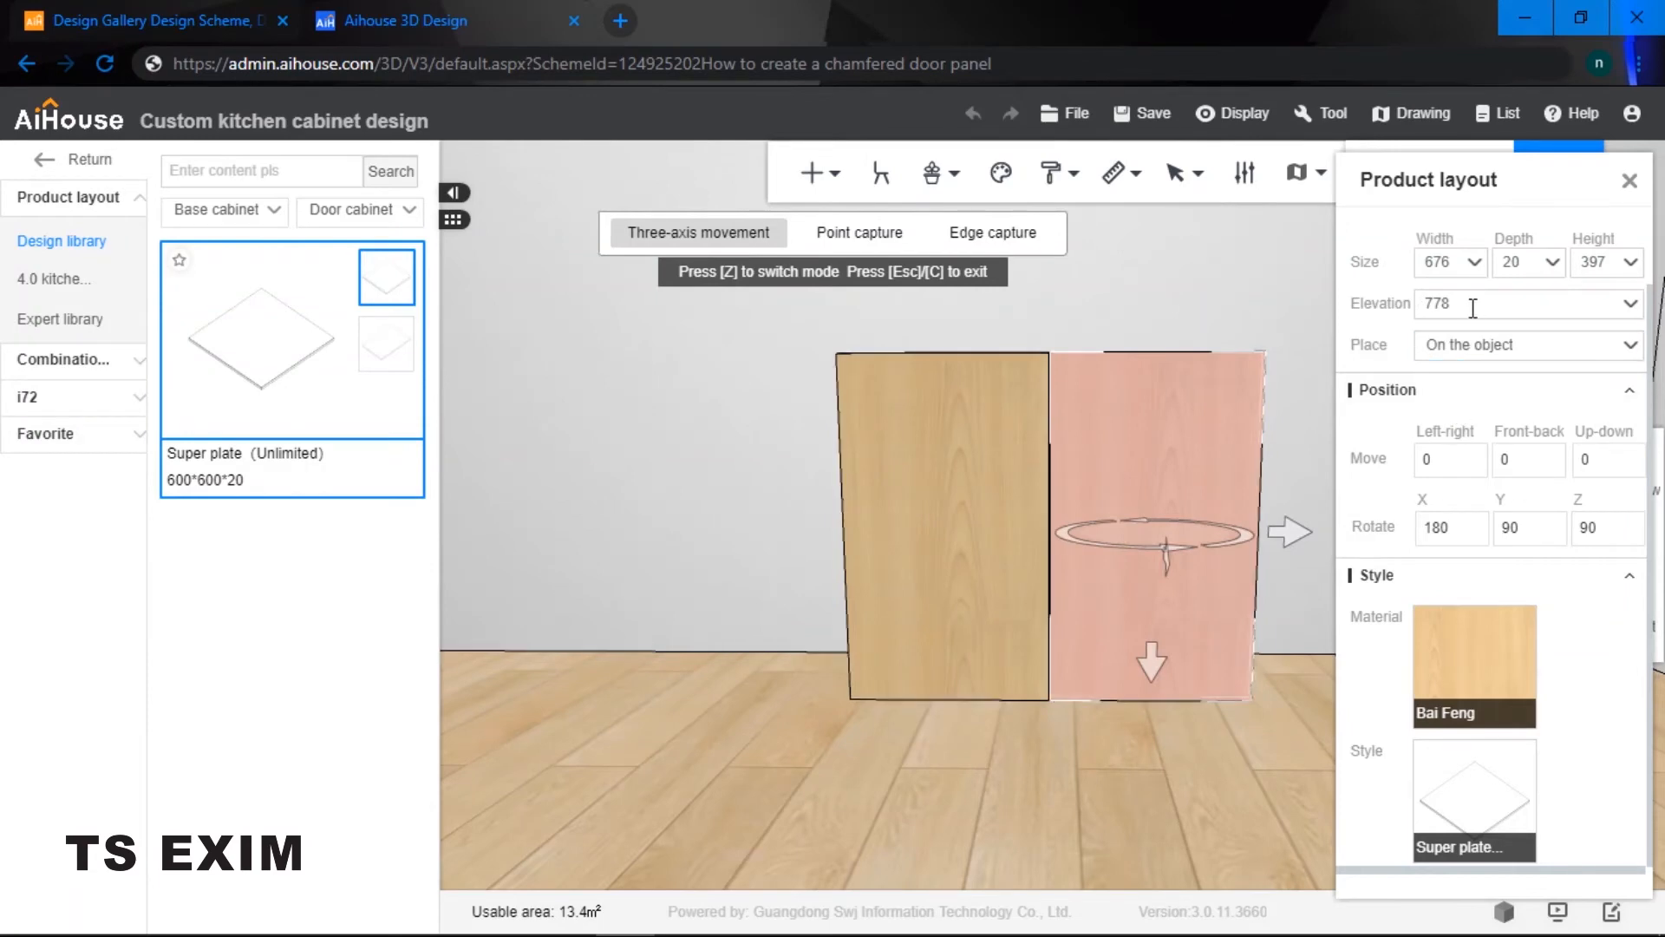
left_click_drag(1468, 305, 1410, 305)
type("777")
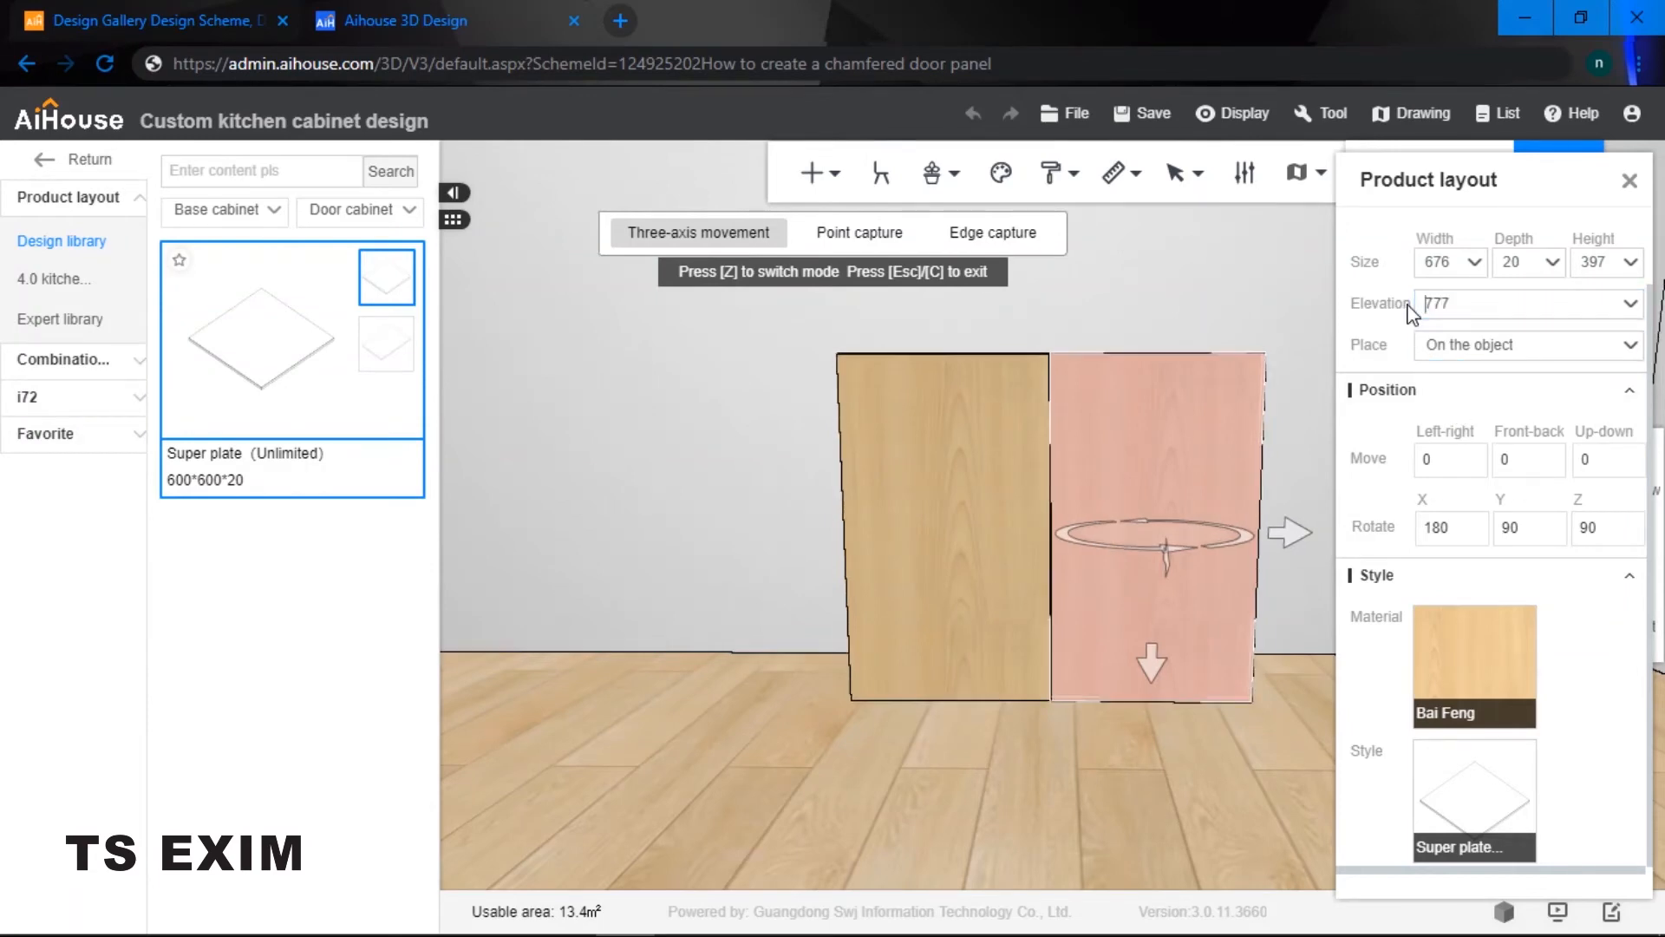
- Set the gap between the right plate and the left plate to 0
left_click(1163, 304)
left_click_drag(1163, 303, 1237, 505)
left_click(1121, 652)
left_click_drag(1120, 652, 1154, 626)
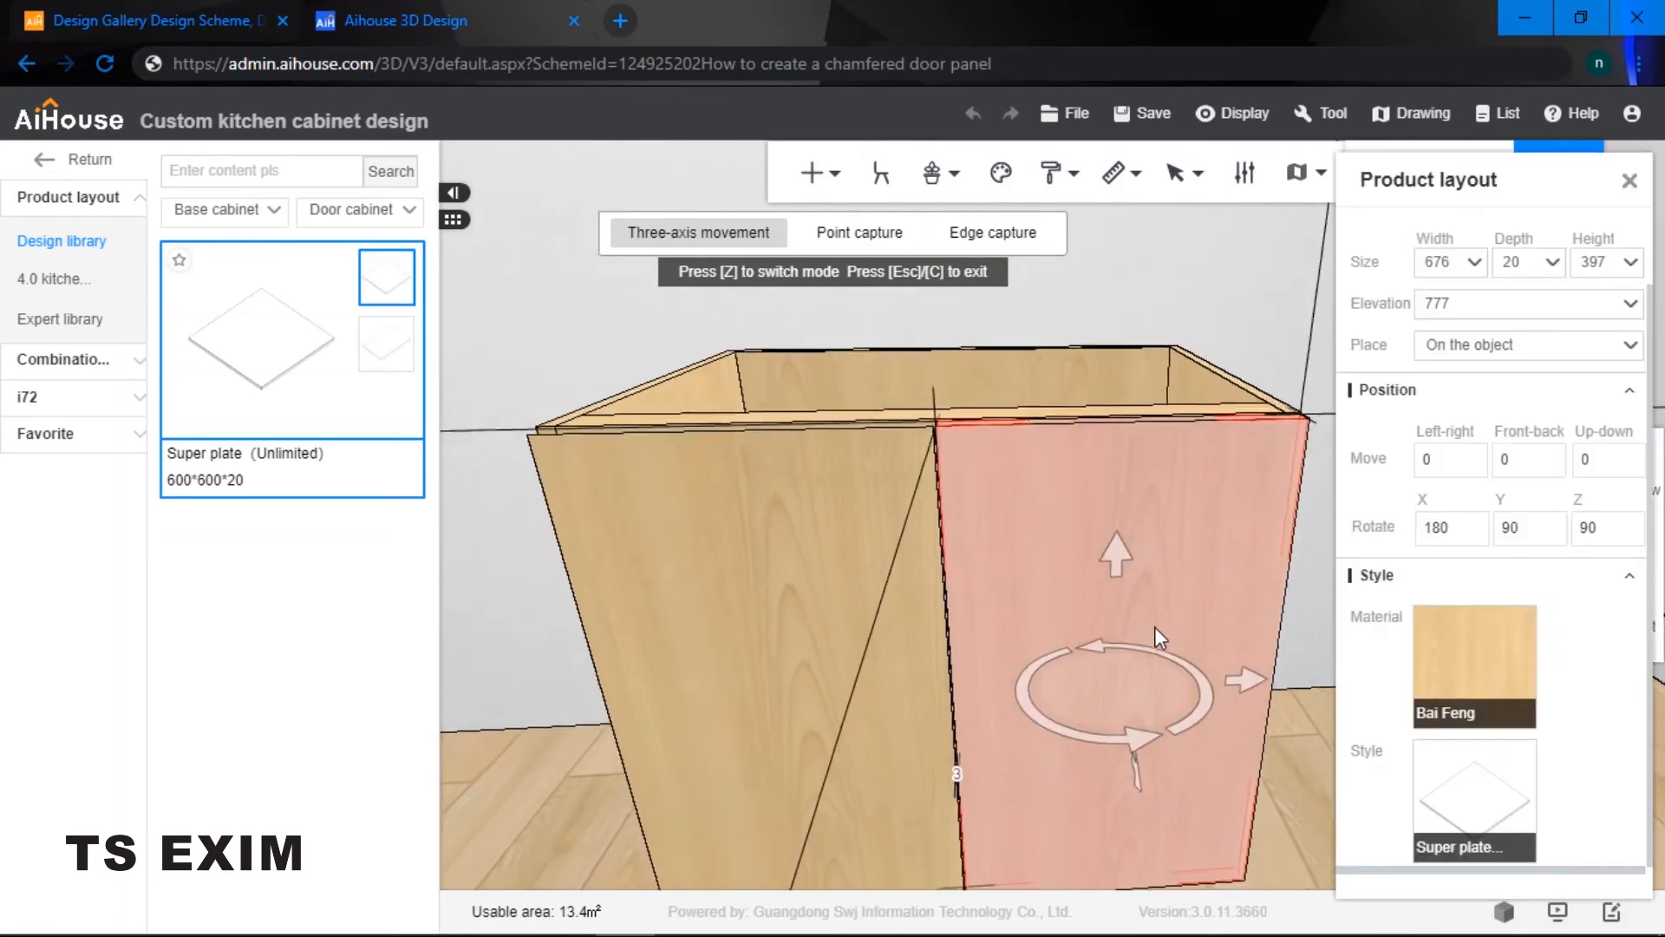
left_click(961, 763)
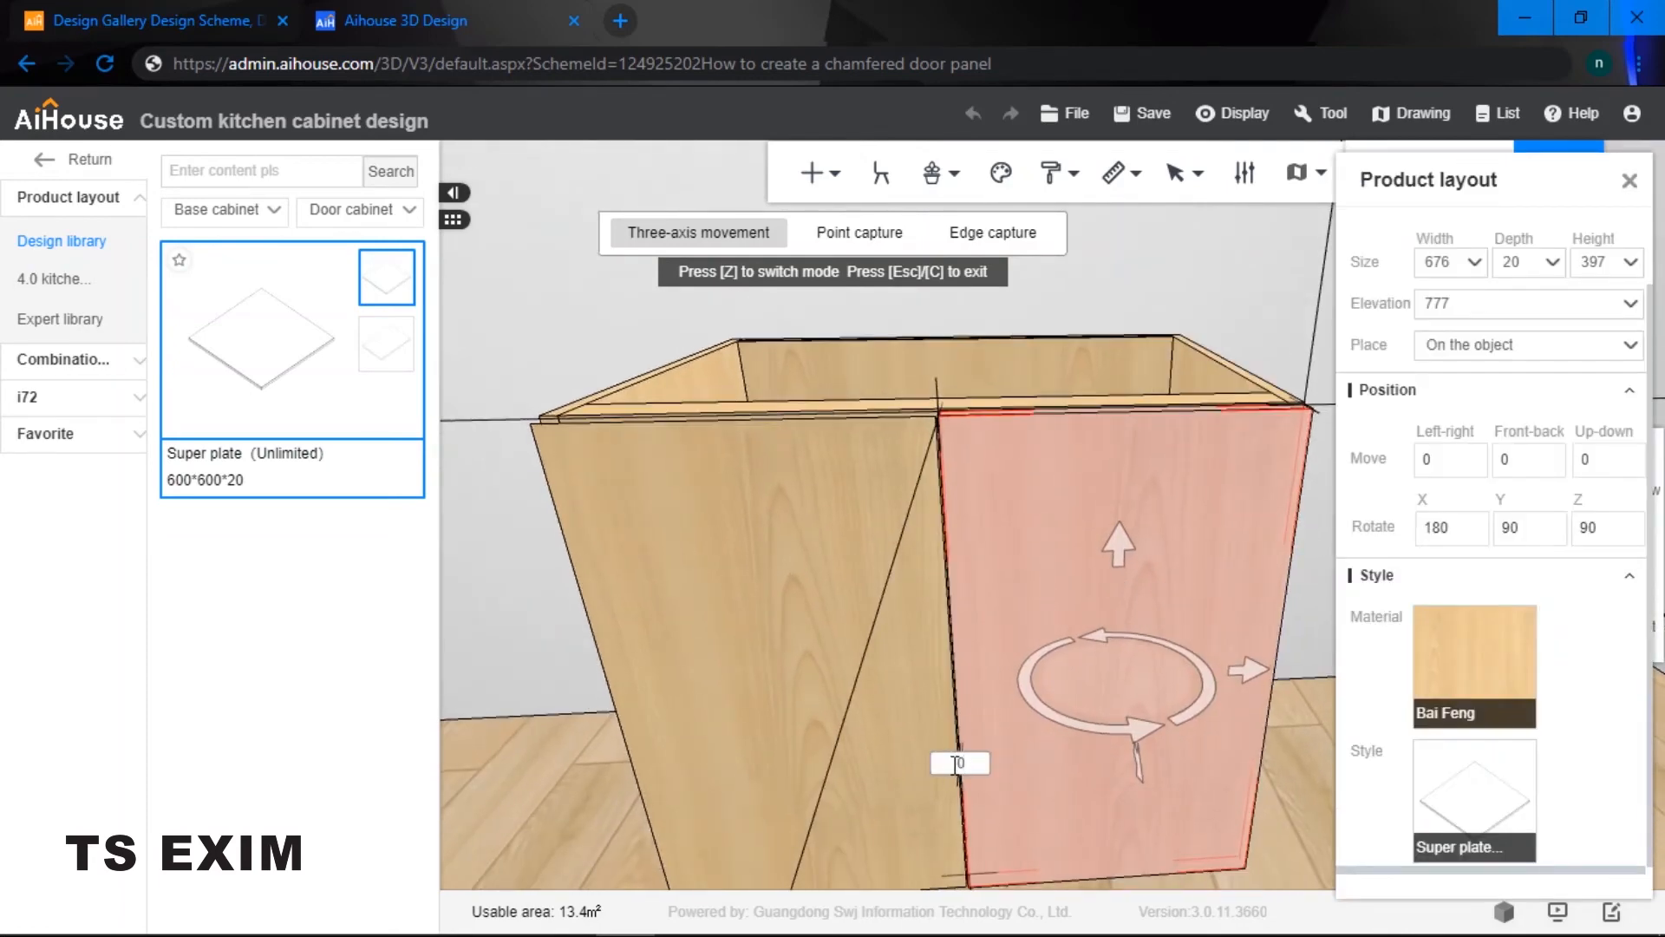
key("Return")
left_click(1118, 340)
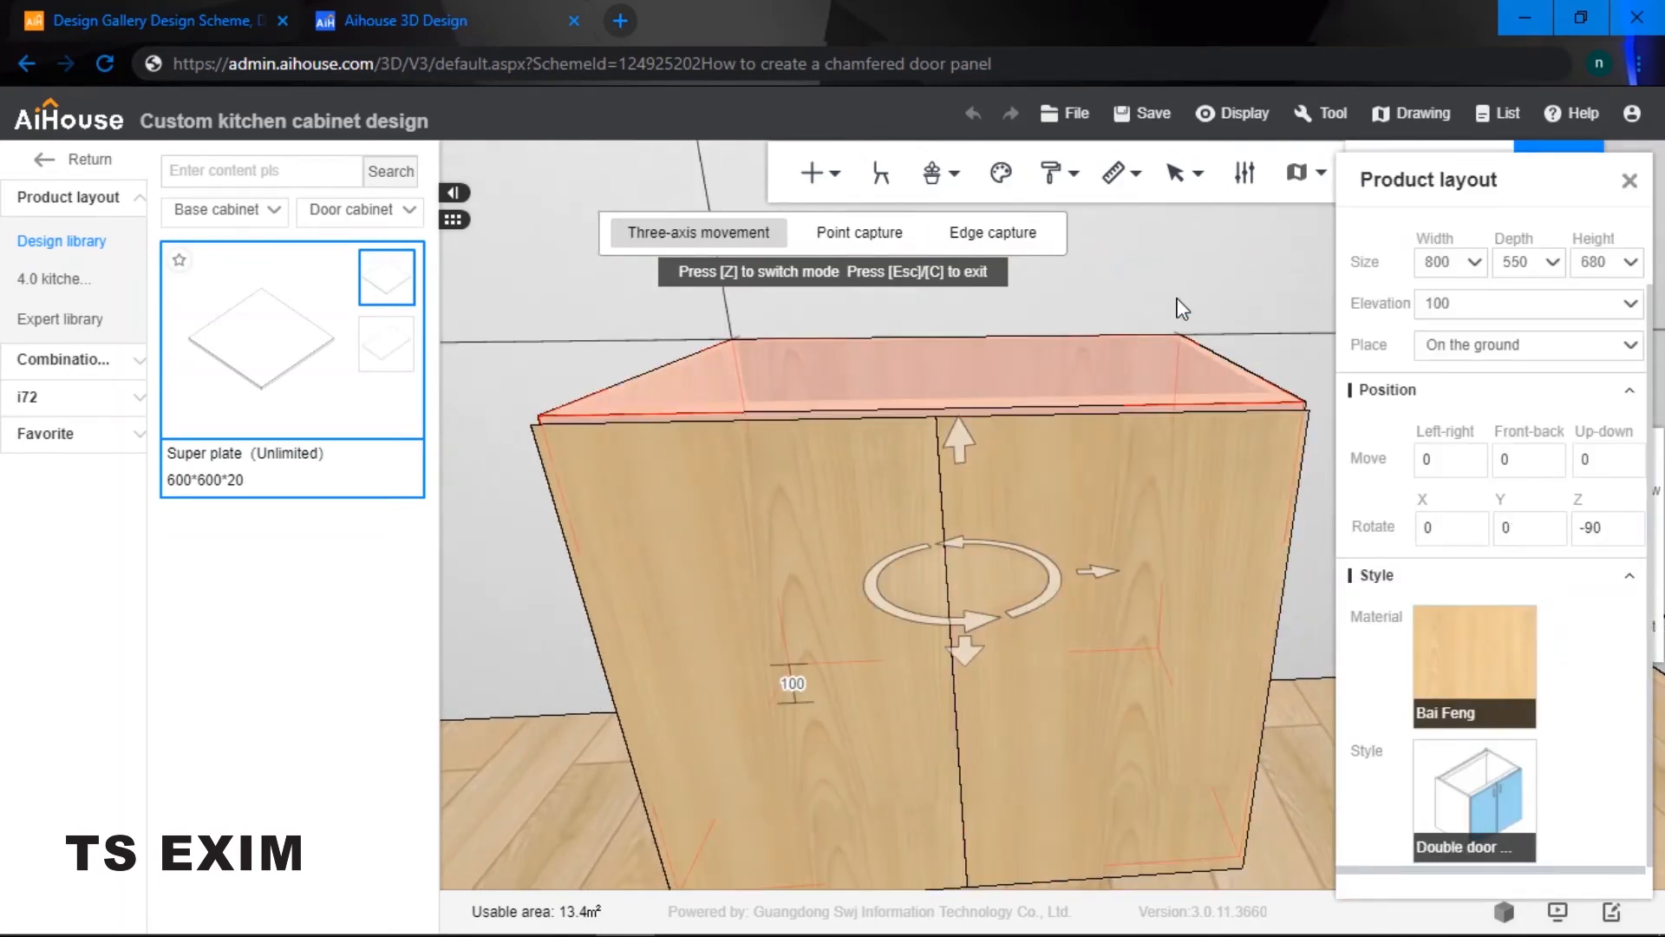
left_click(1194, 291)
- Apply the Impression solid wood as cabinet material to both door panels
scroll(1346, 351, "down", 5)
left_click_drag(1346, 351, 769, 555)
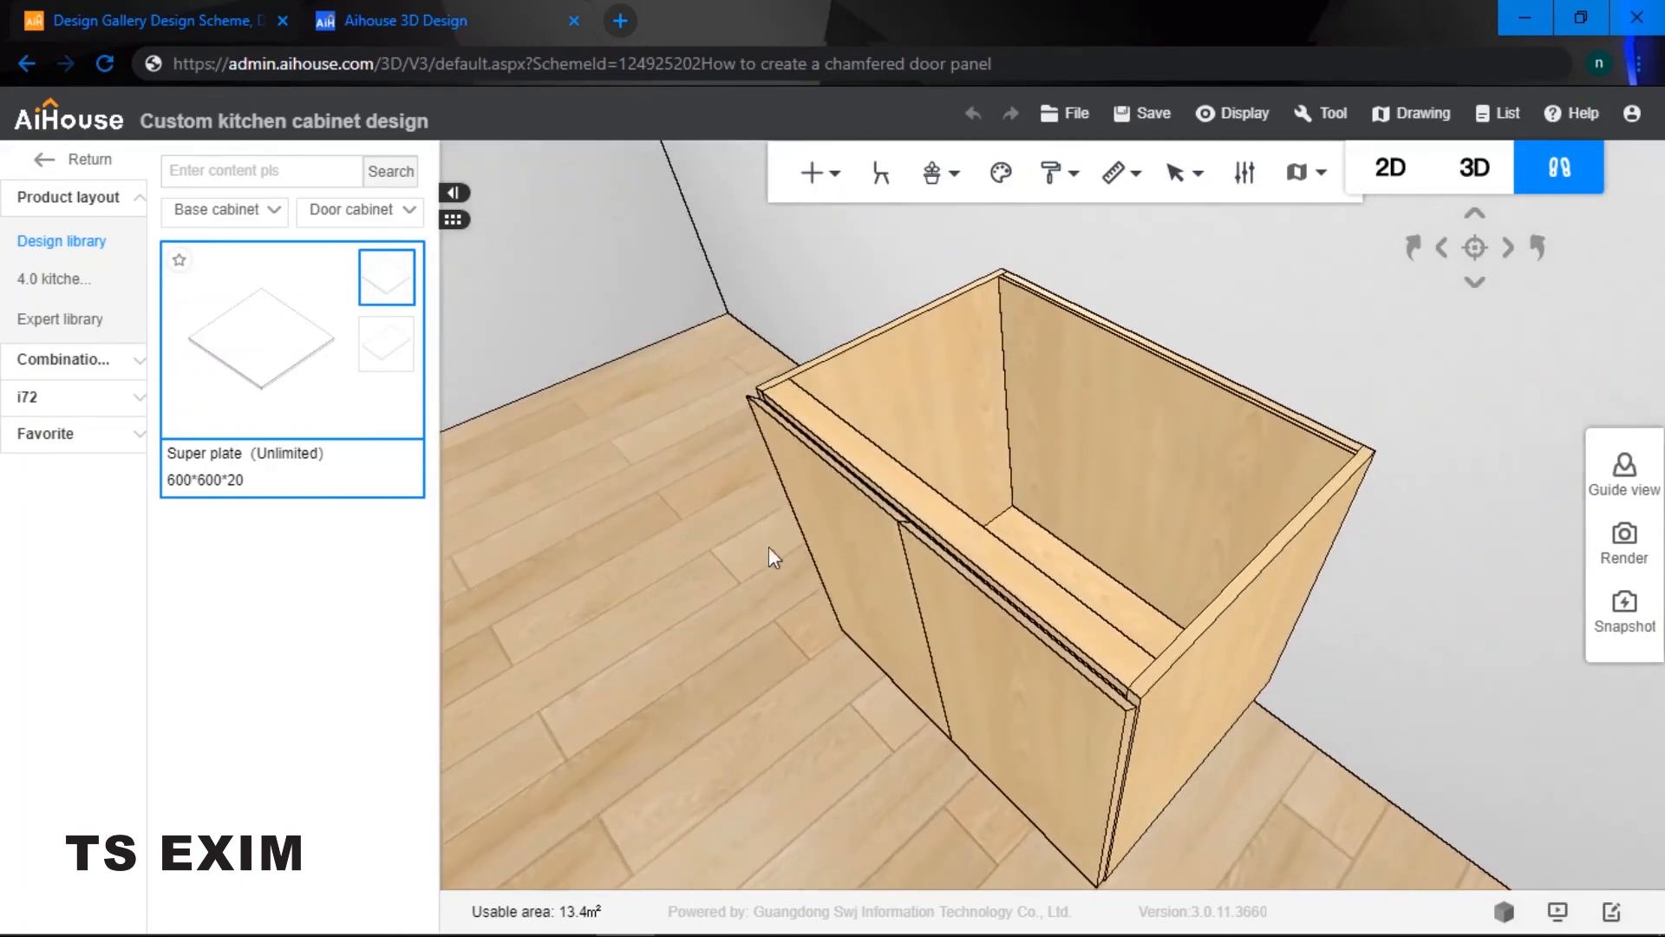
left_click_drag(1079, 519, 1277, 406)
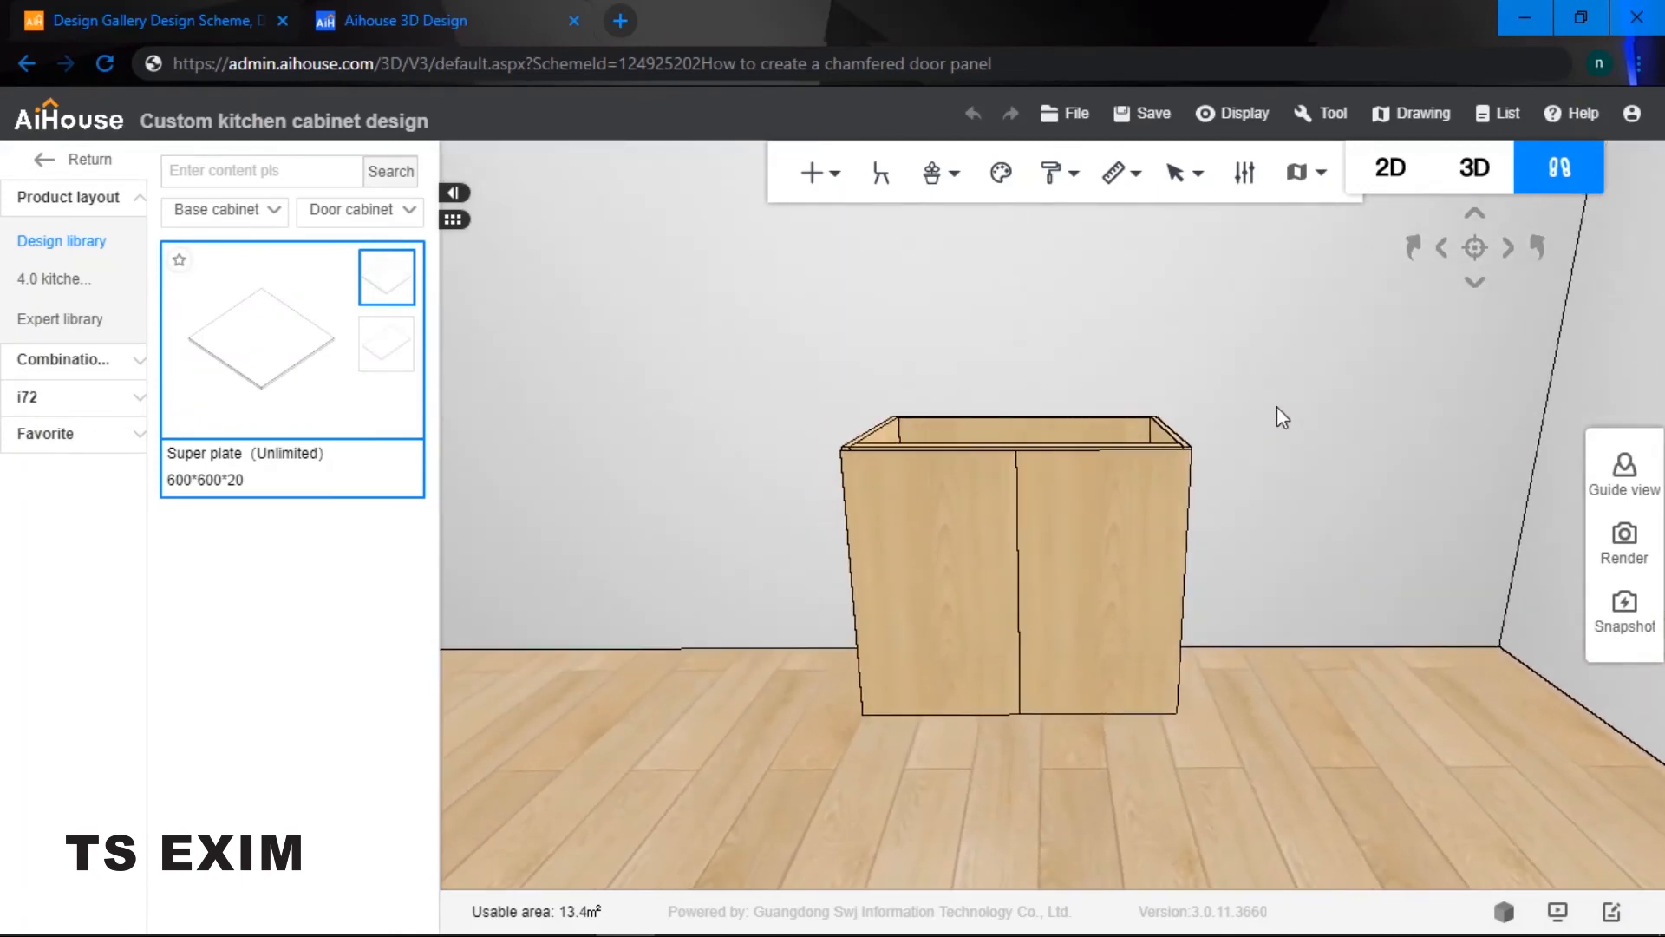
scroll(1277, 406, "down", 3)
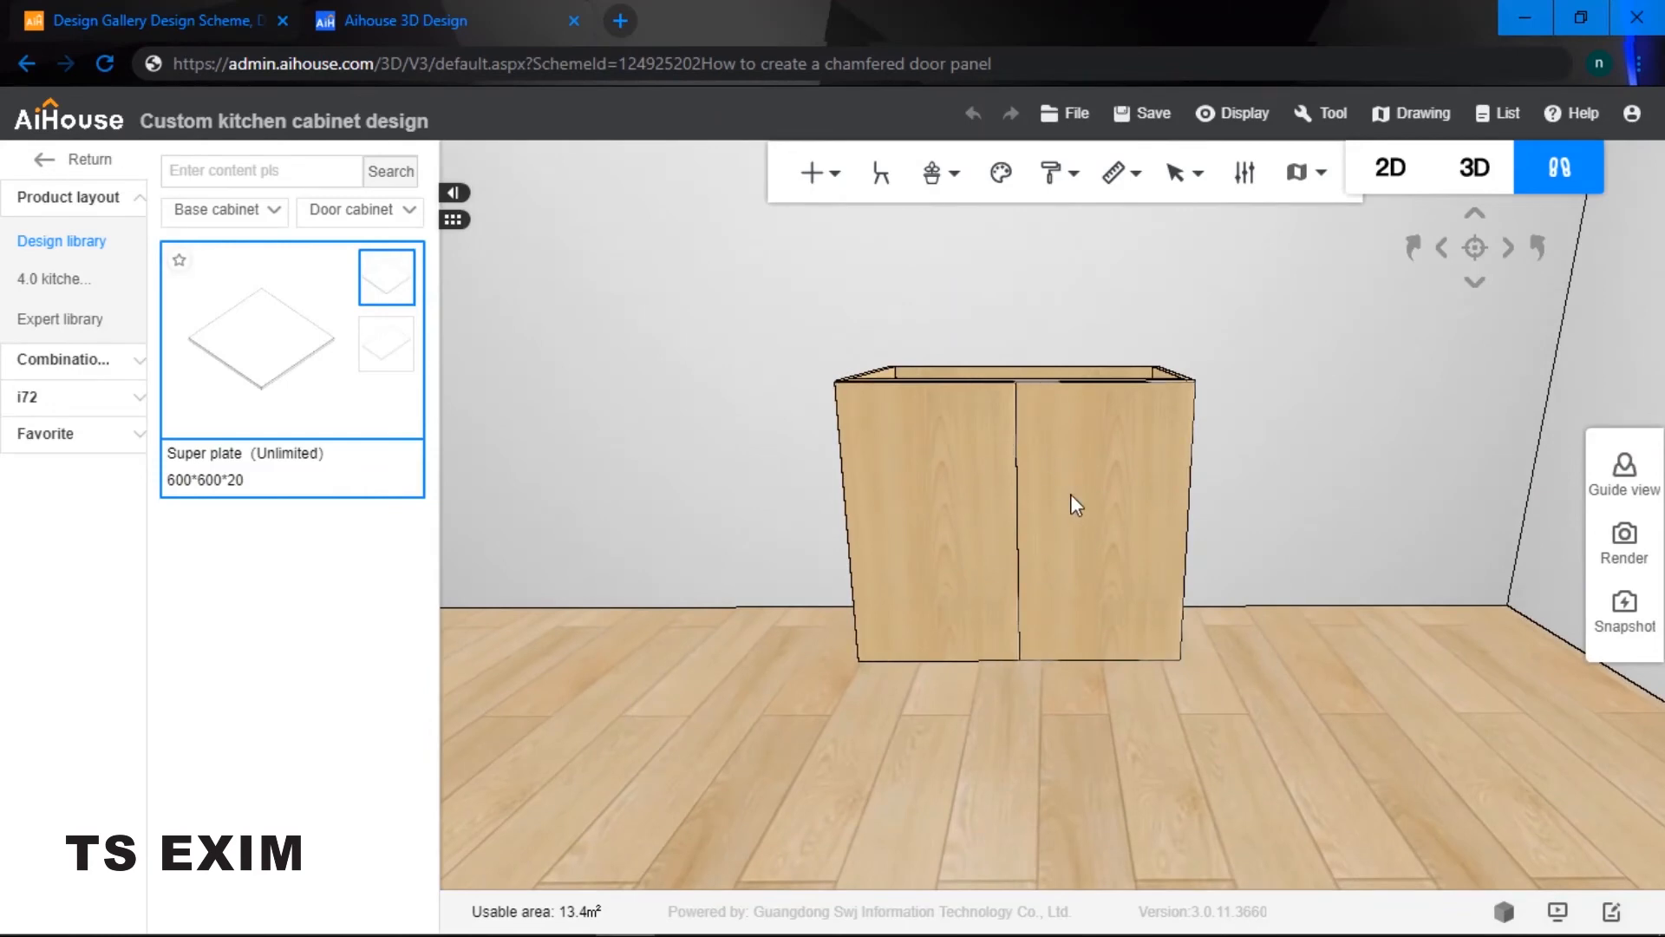
left_click(1001, 498)
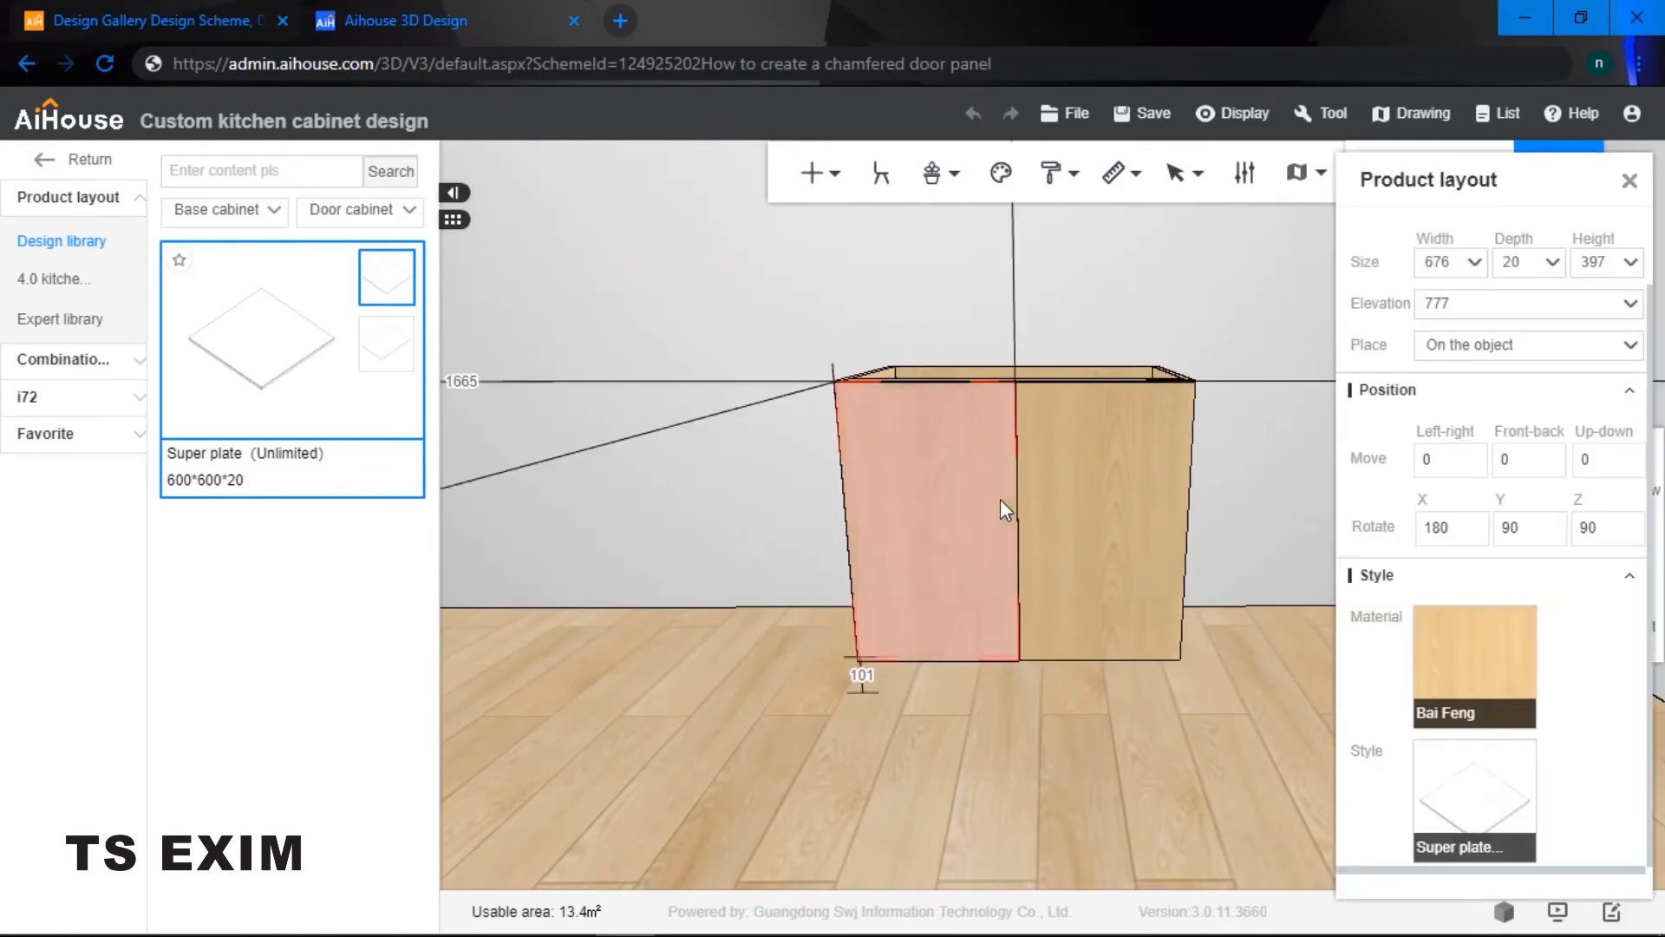
right_click(1094, 473)
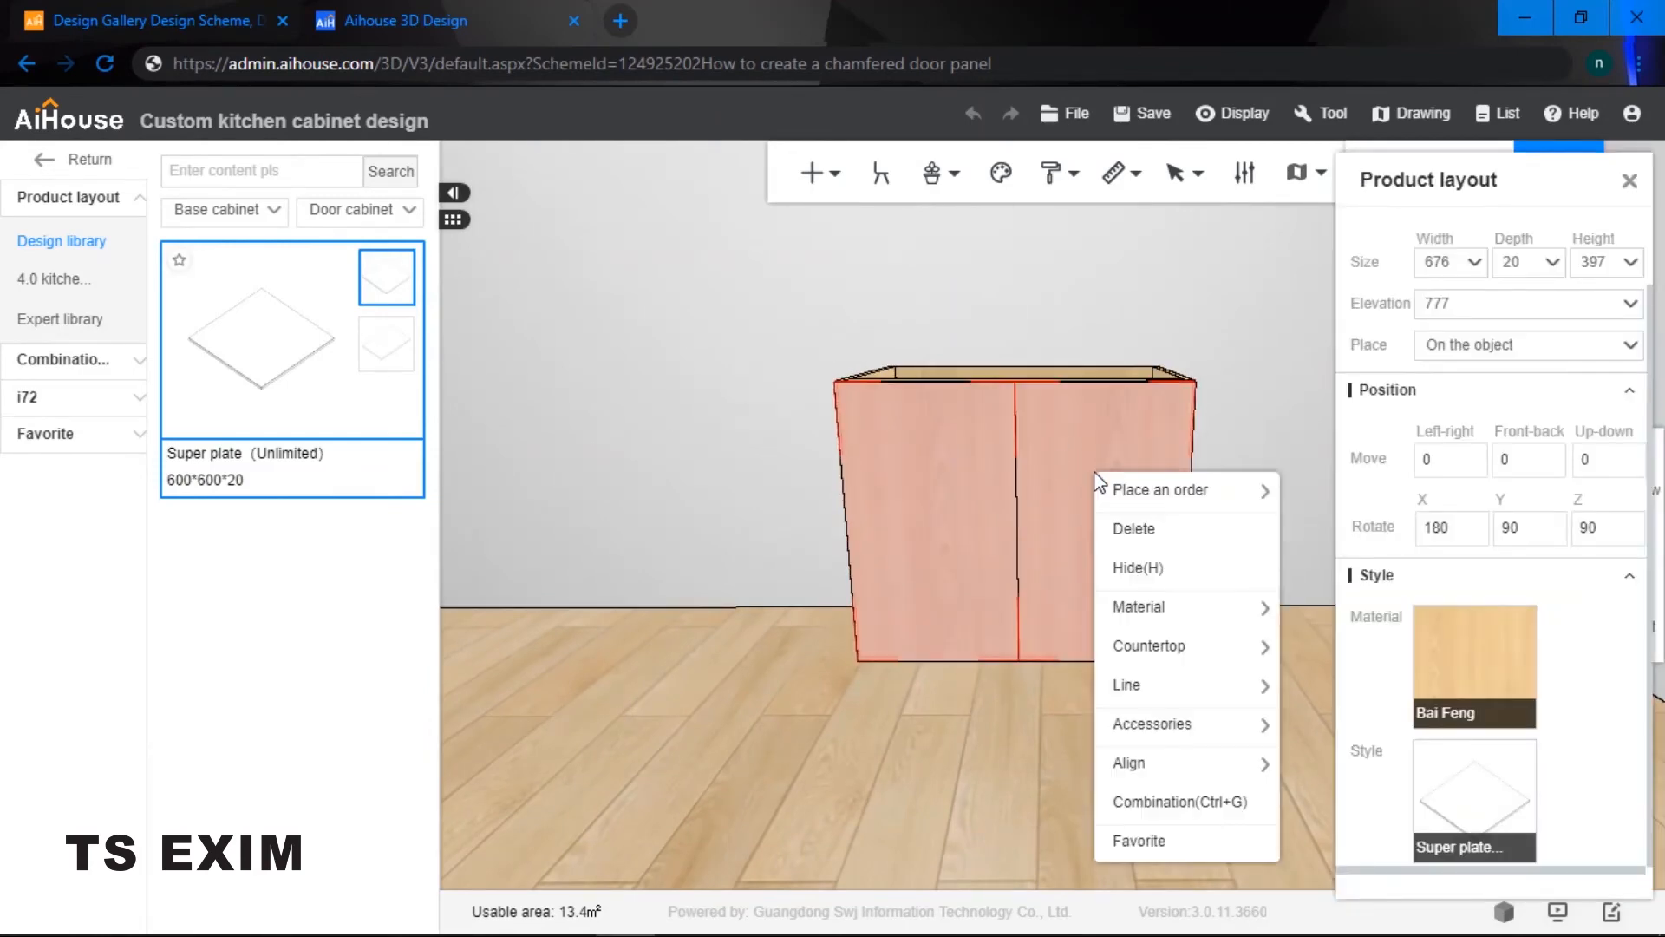
mouse_move(1180, 617)
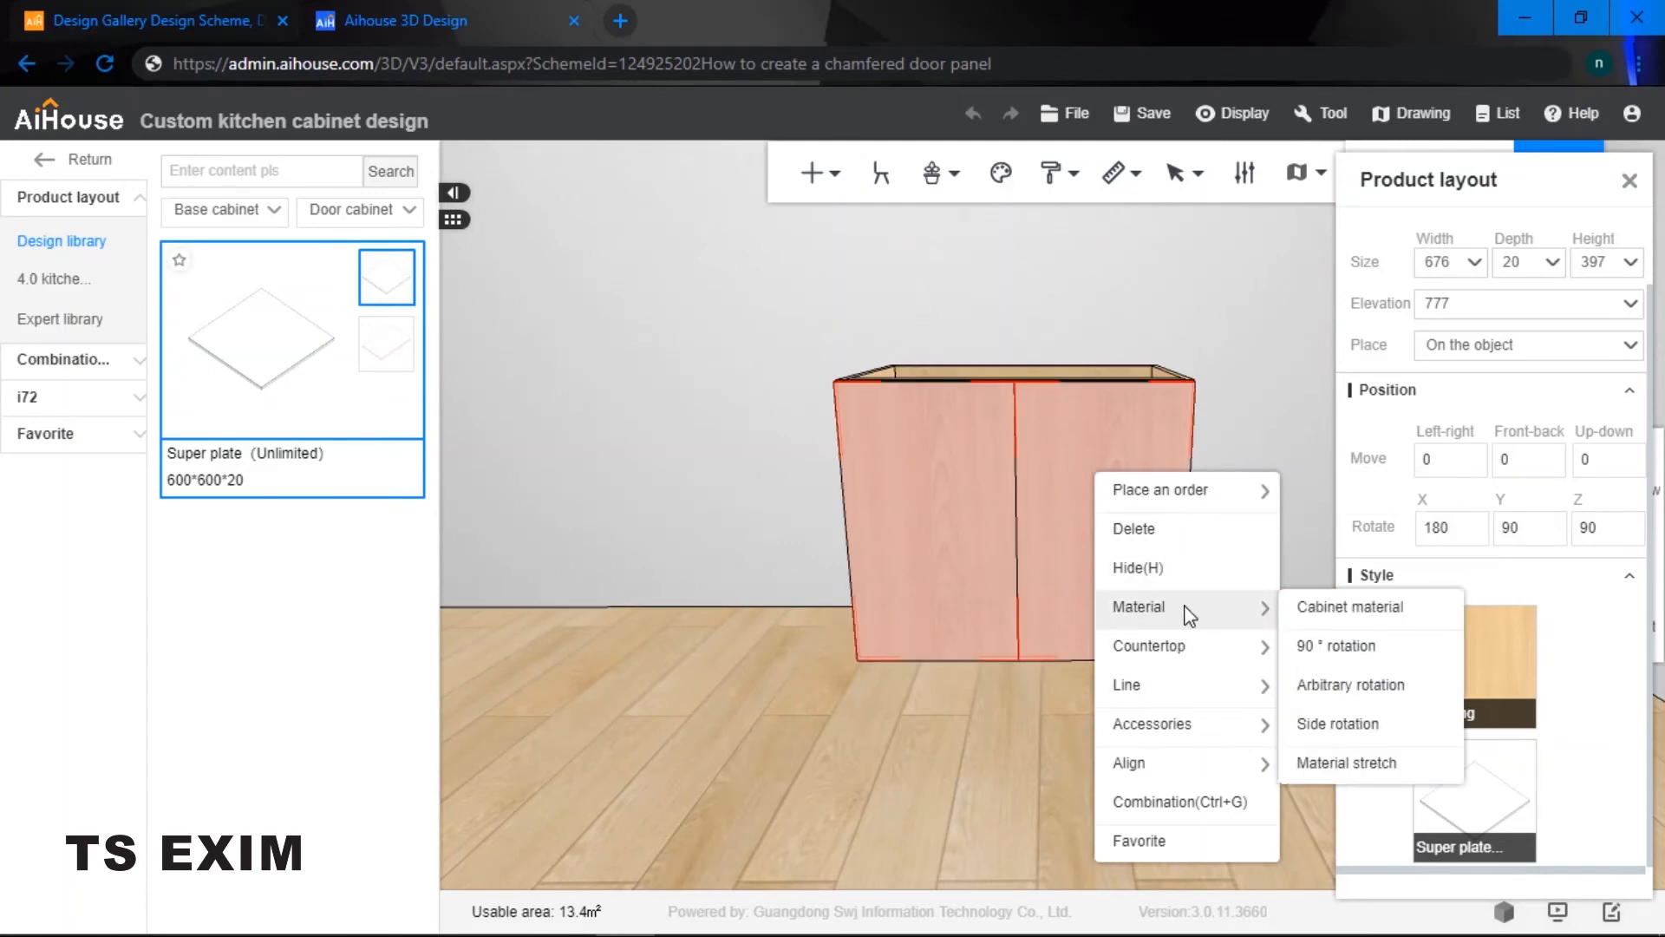
left_click(1336, 609)
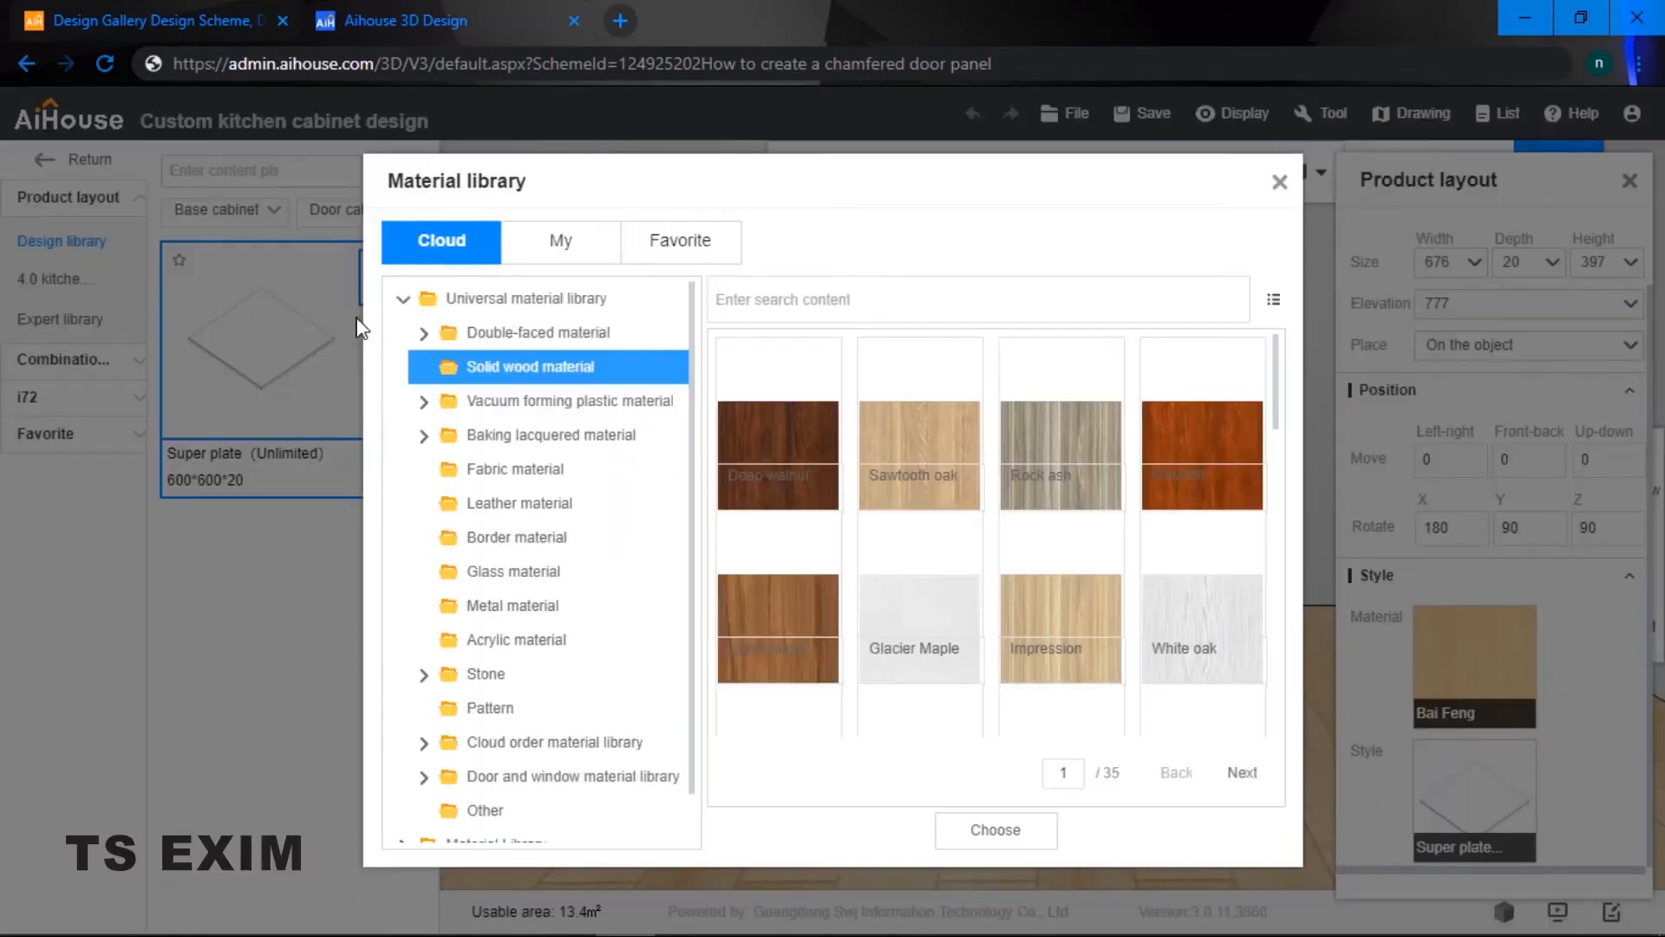
left_click(1064, 577)
left_click(1011, 834)
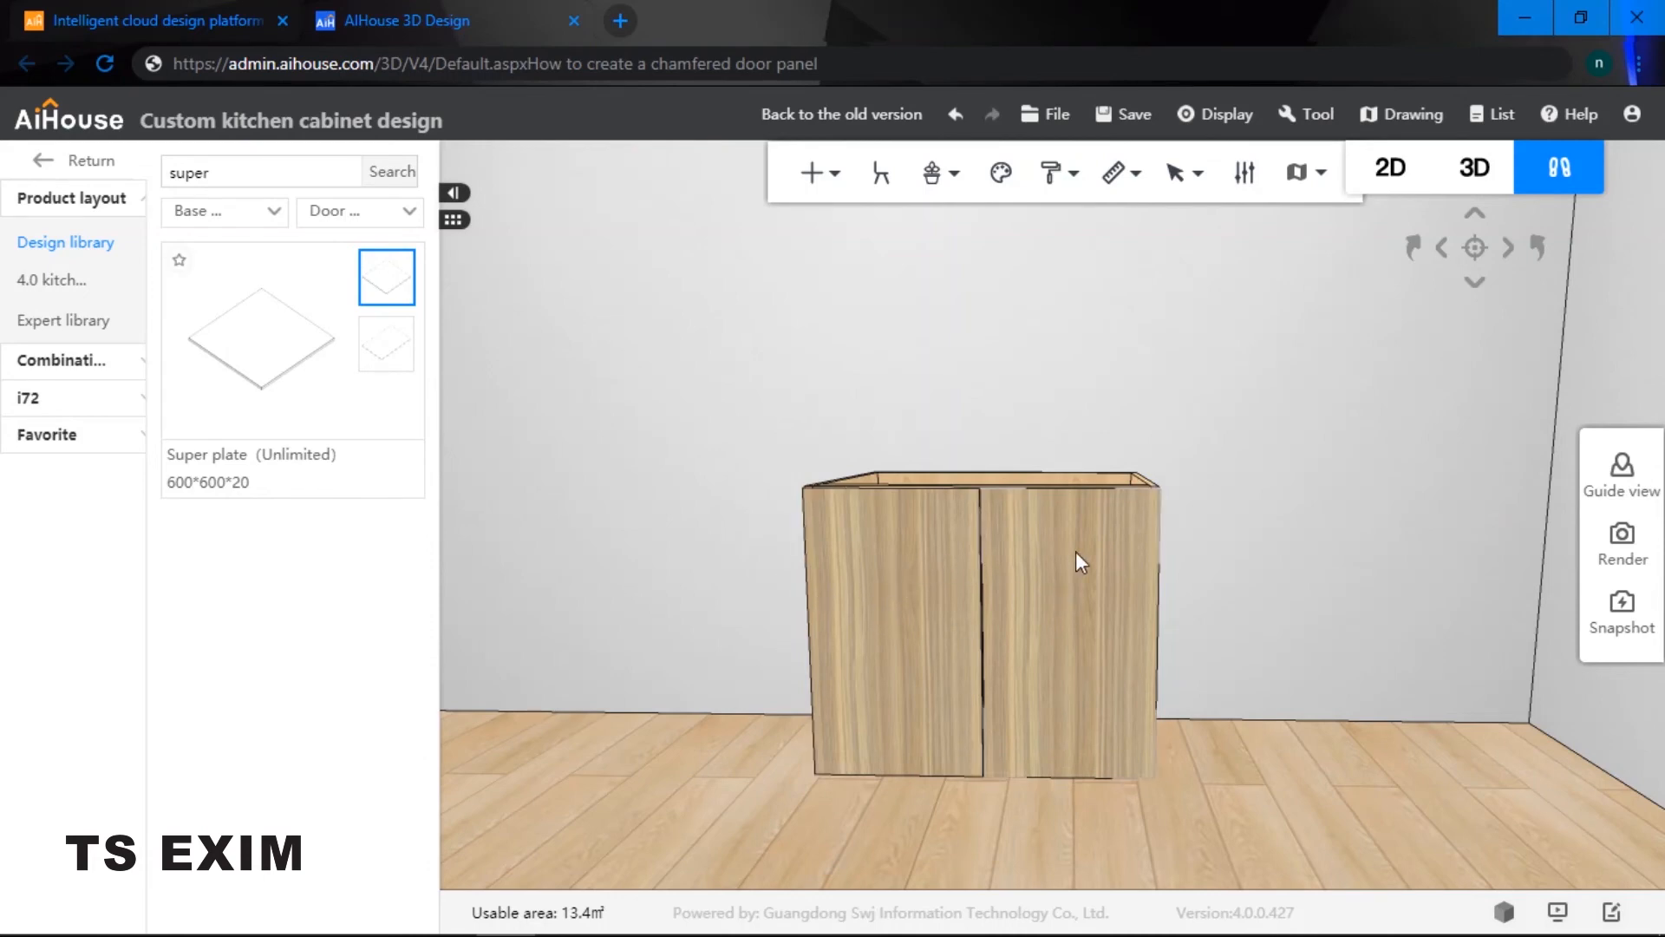
- Group the two door panels into a combination and save it to the Unnamed category of the favorites
left_click(950, 573)
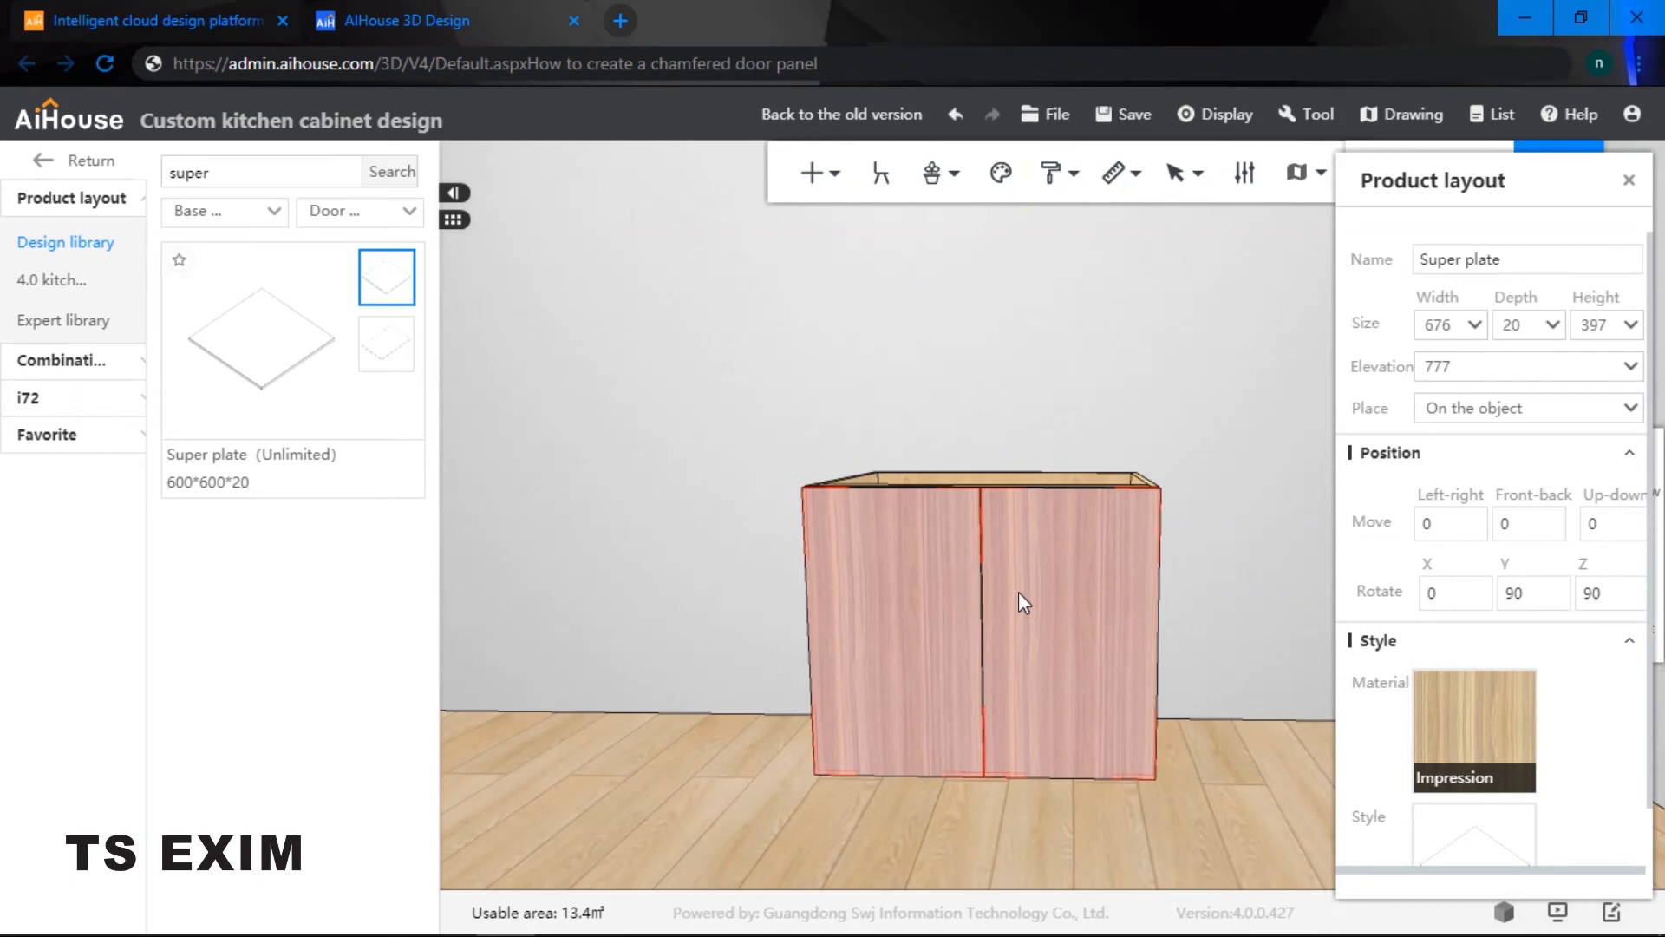
key("ctrl+g")
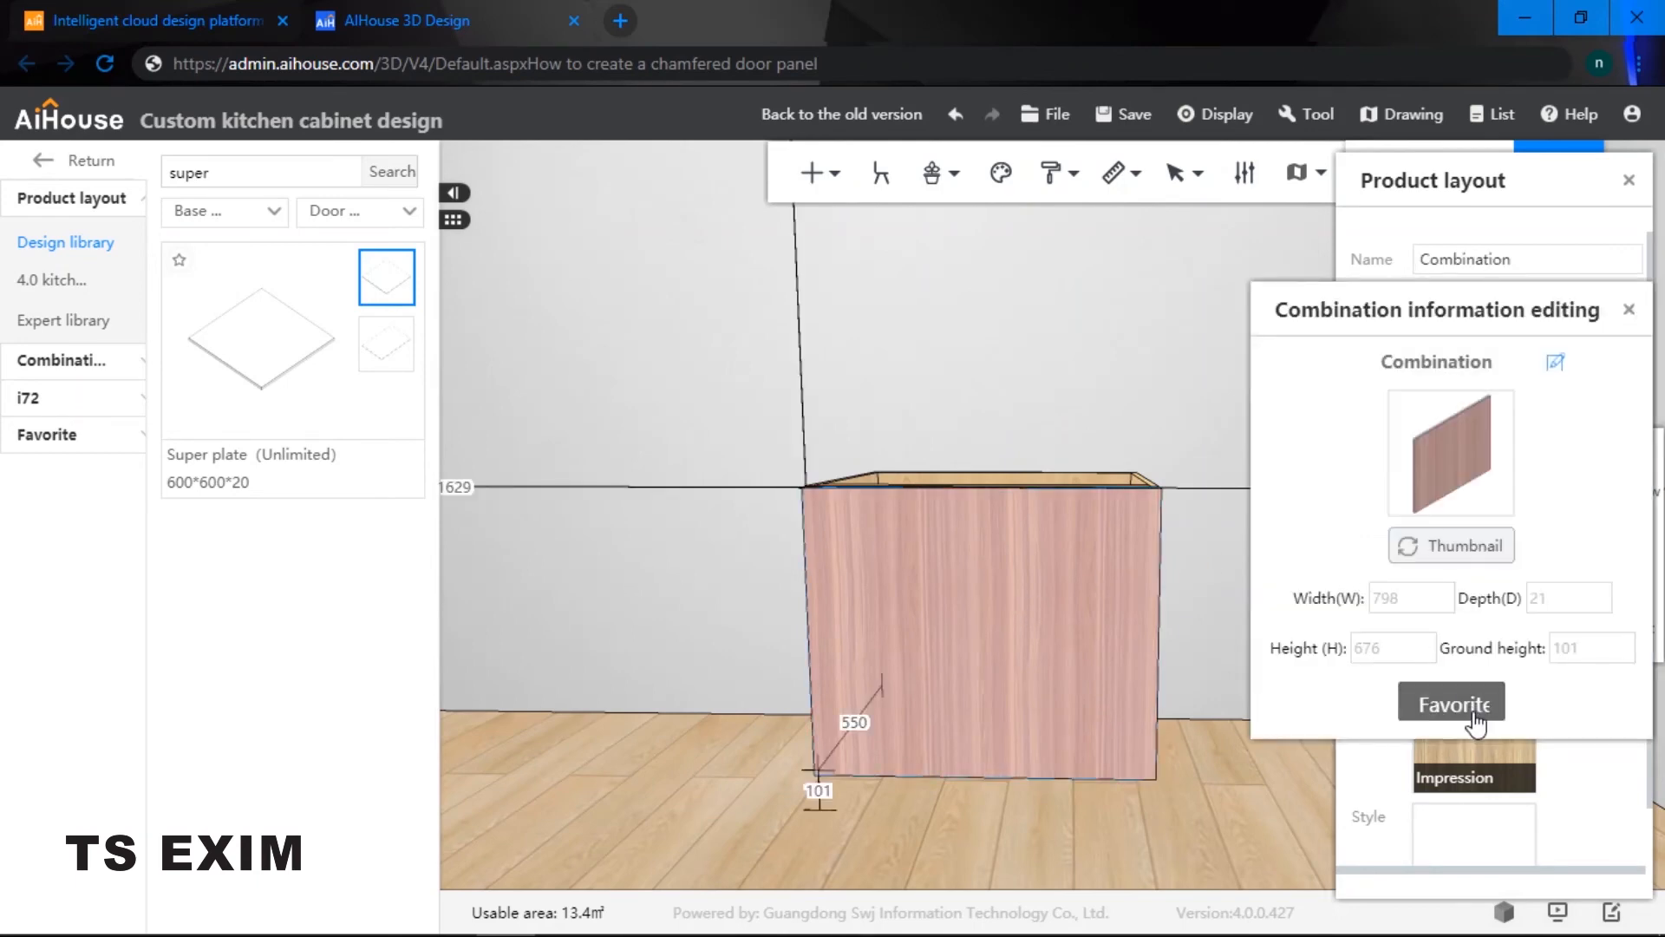
left_click(1475, 709)
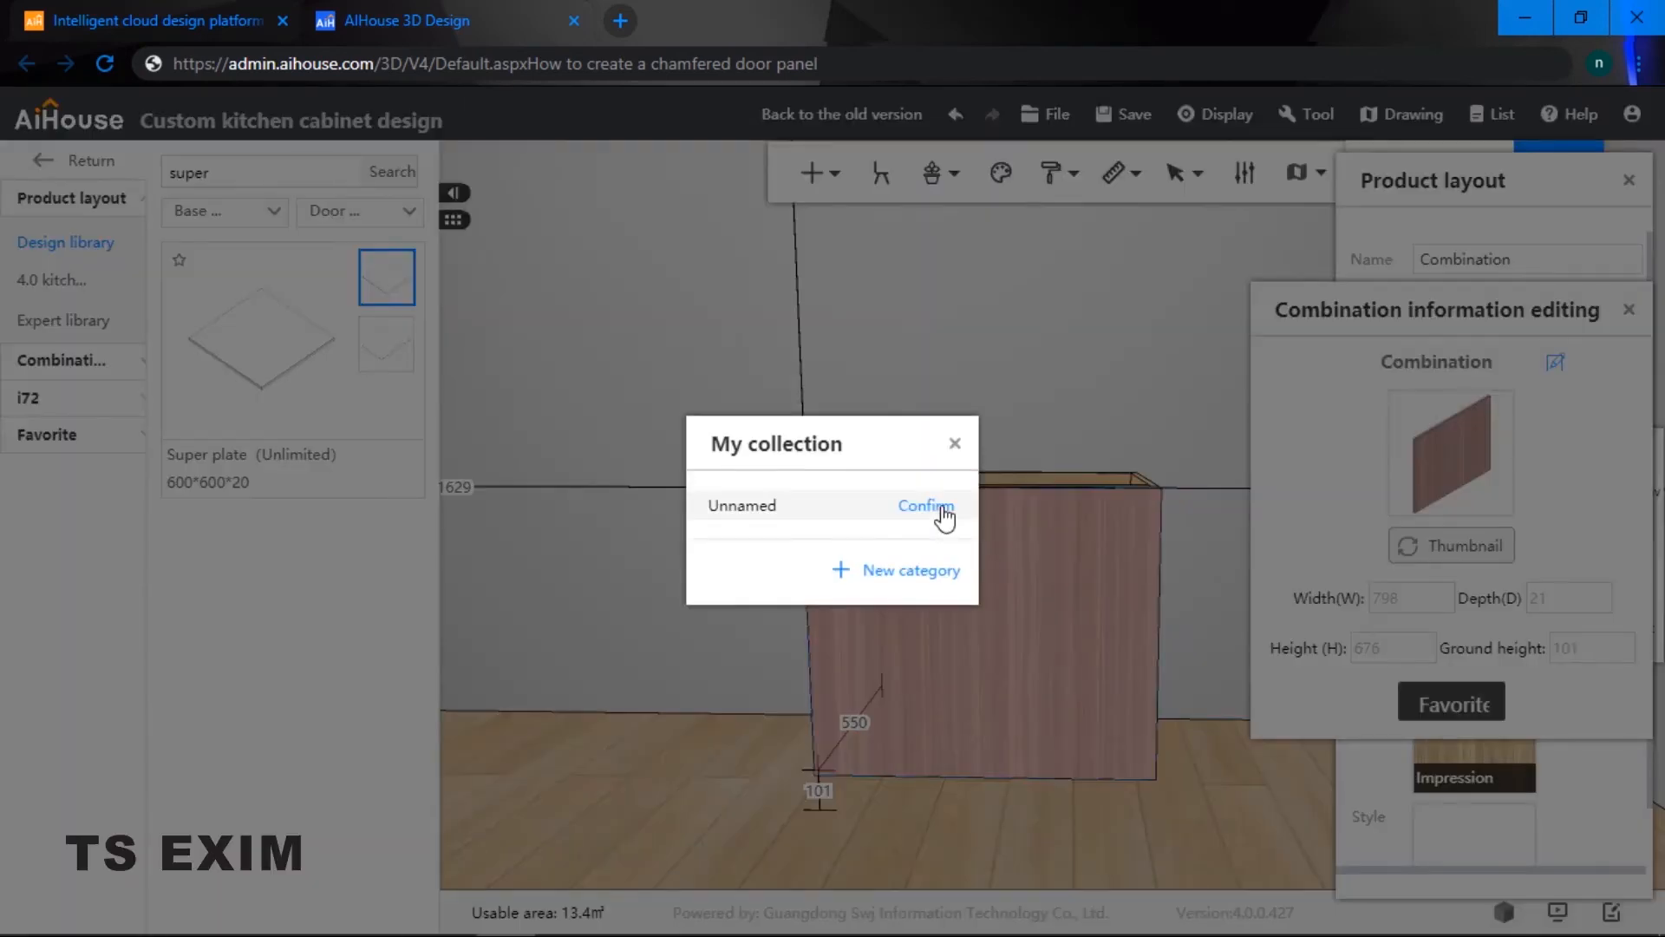
left_click(927, 506)
left_click(1629, 311)
left_click(1629, 180)
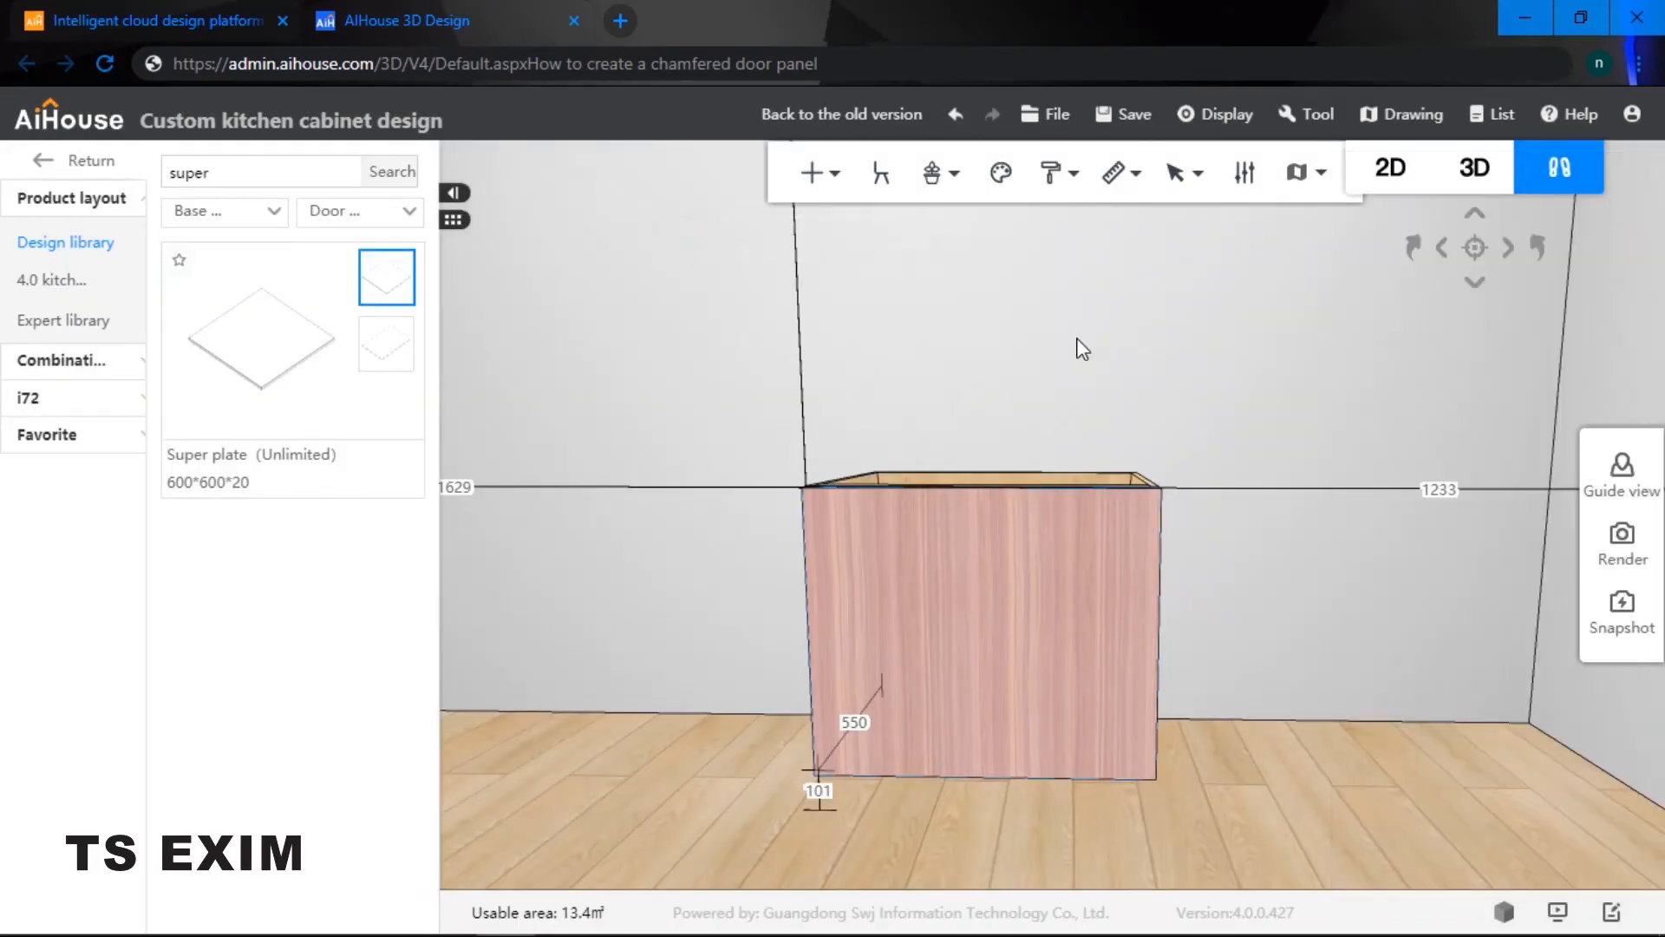
- Place the saved door panel combination from the favorites against the back wall, beside the cabinet's right side
mouse_move(1167, 416)
left_mouse_down()
mouse_move(1185, 412)
mouse_move(1169, 432)
left_mouse_up()
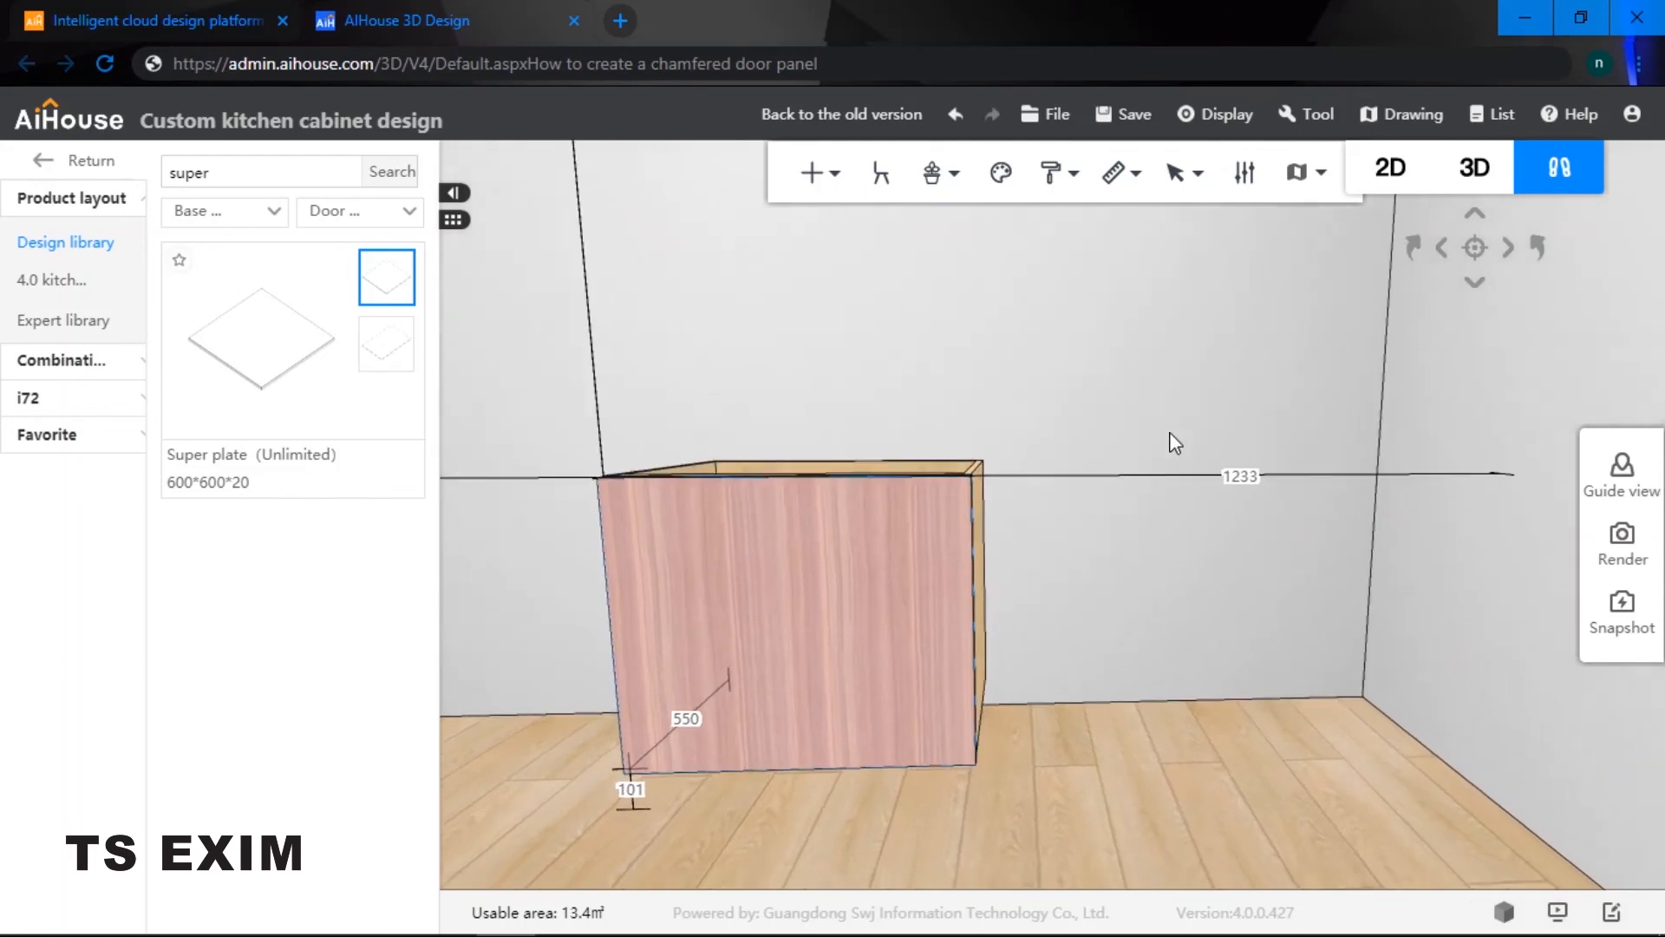
left_click(54, 435)
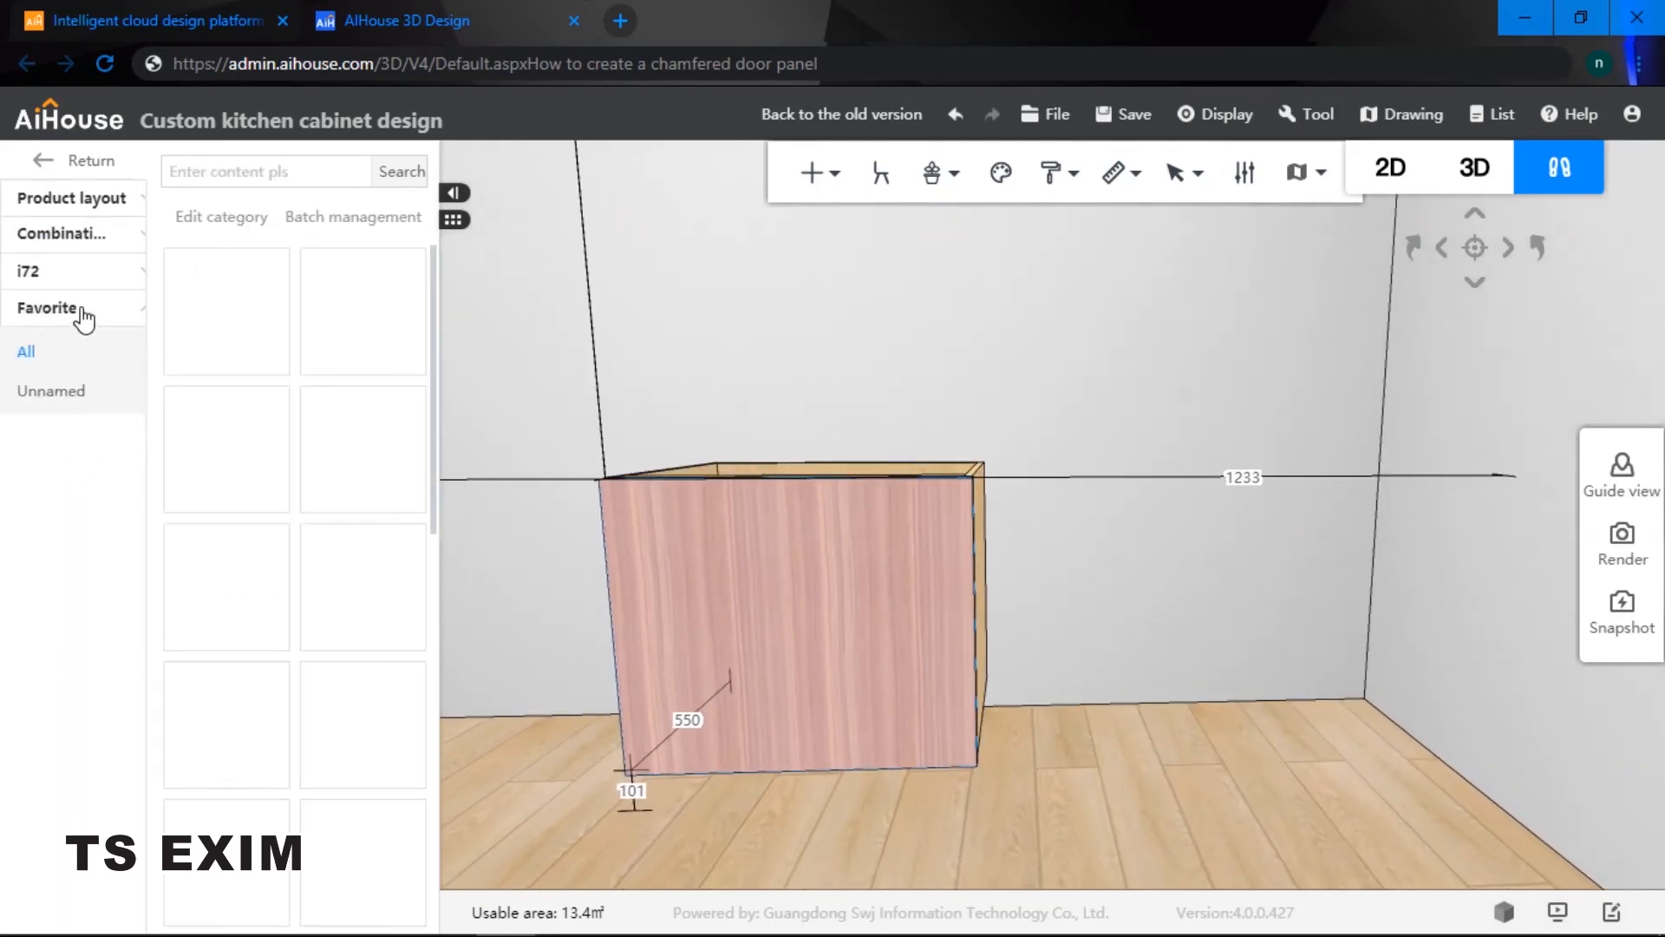
scroll(422, 583, "down", 4)
scroll(422, 583, "down", 5)
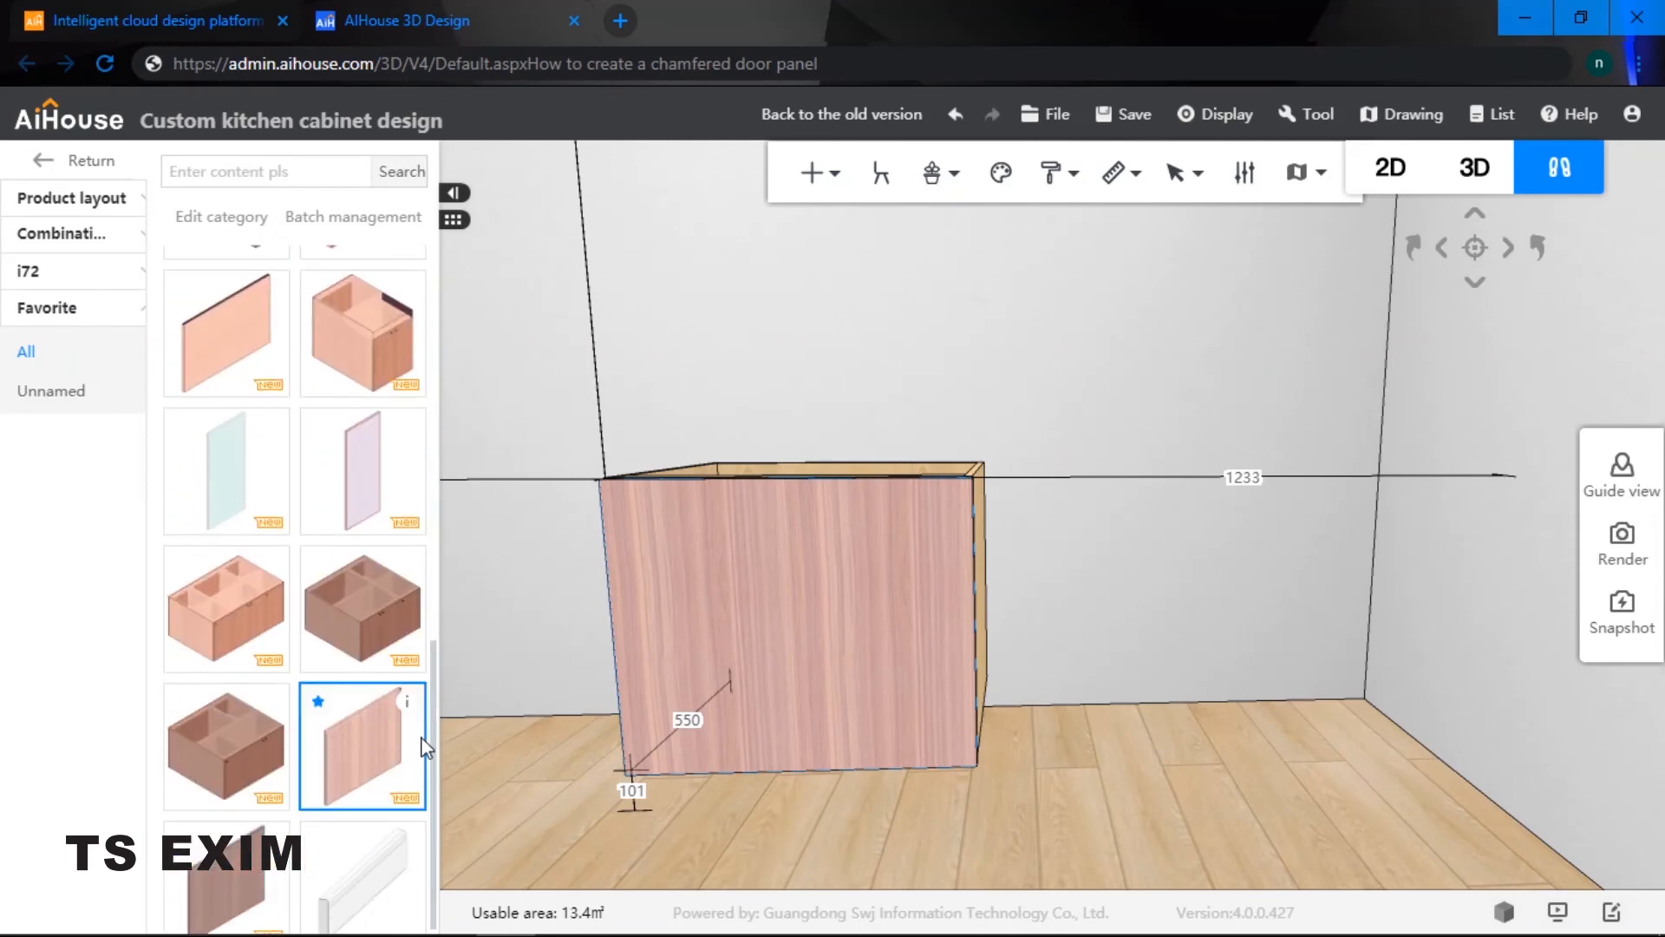
left_click(363, 742)
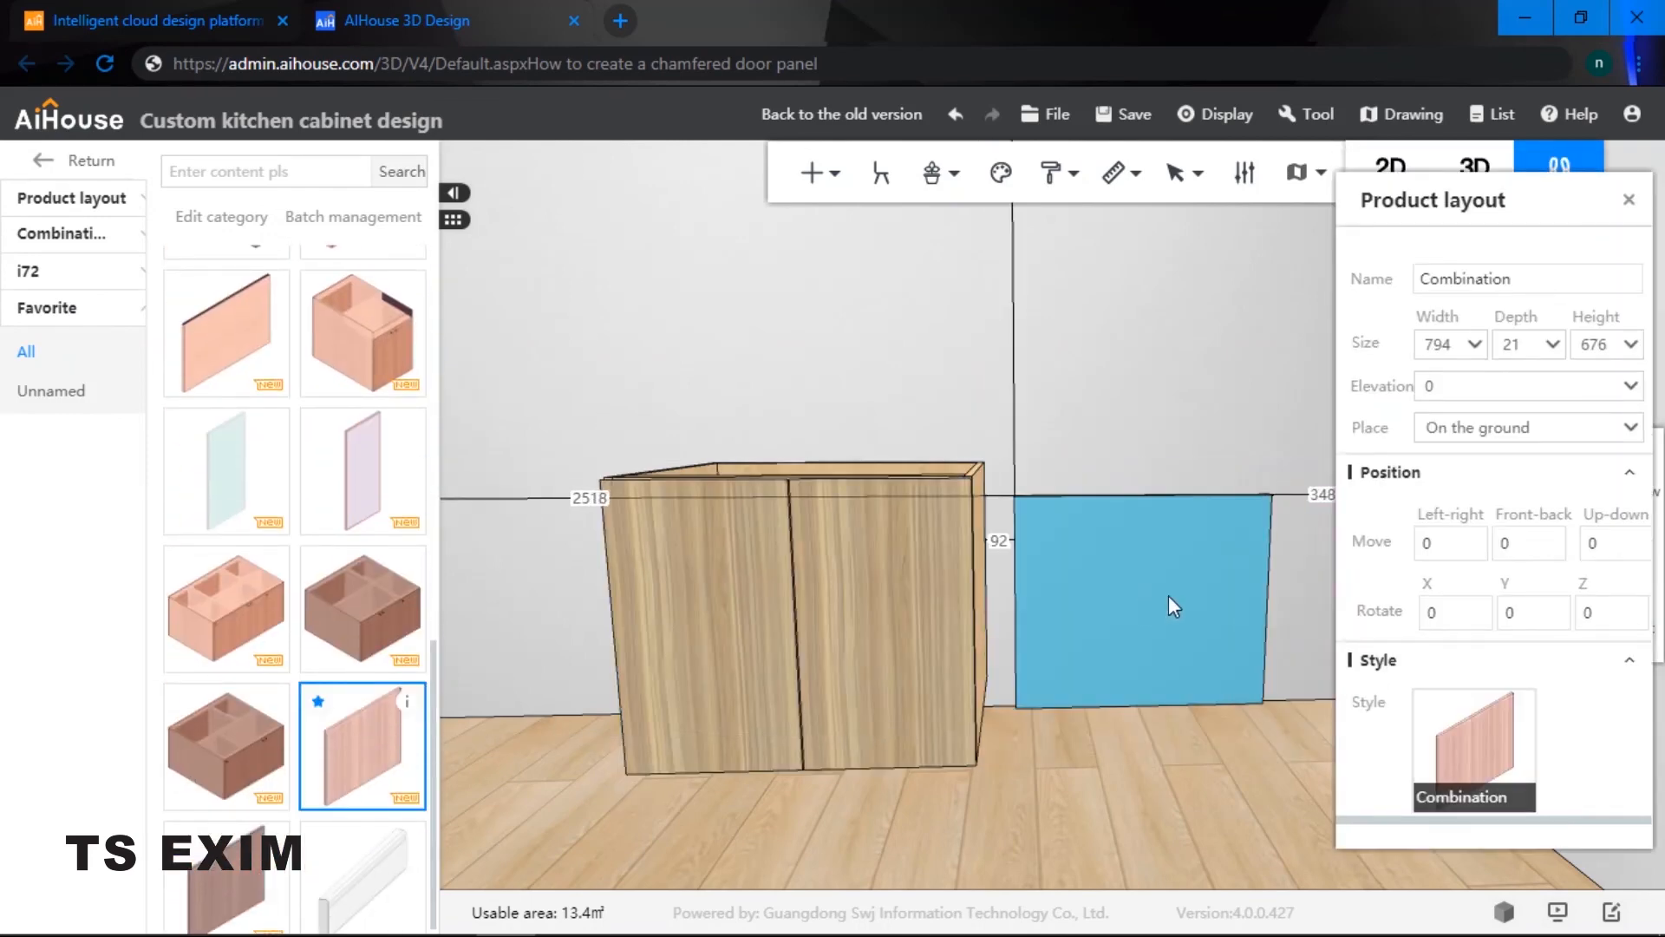
left_click(1187, 595)
left_click(1216, 392)
left_click_drag(1240, 392, 1091, 435)
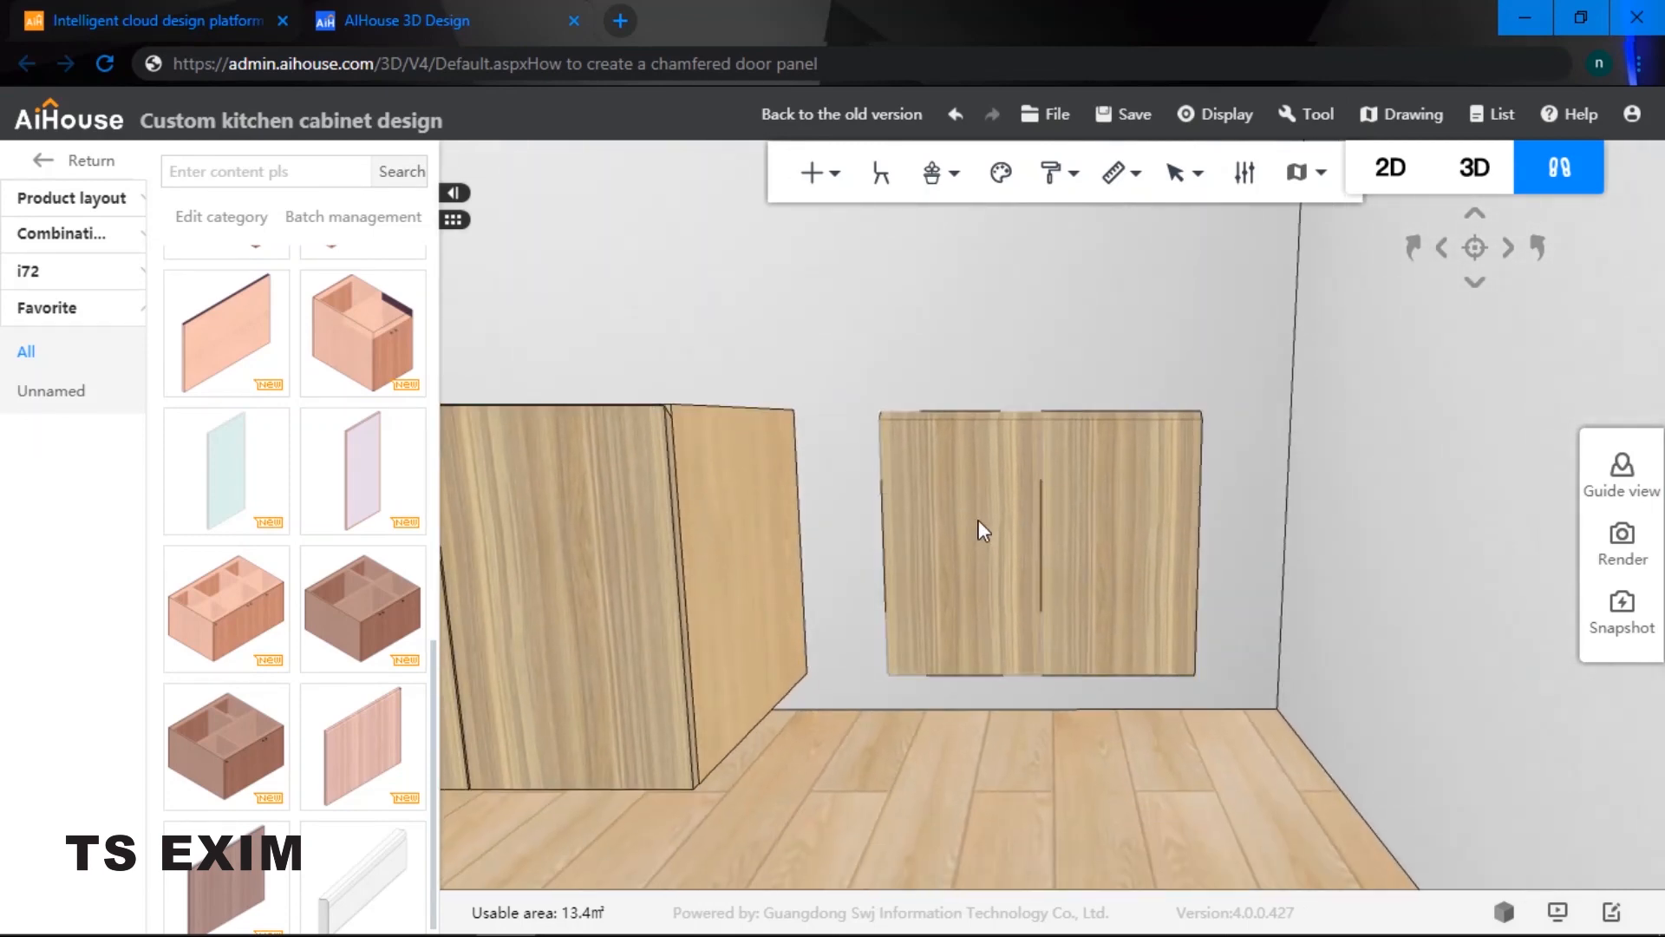
- Ungroup the newly placed door panel combination beside the cabinet into separate plates
left_click(1104, 511)
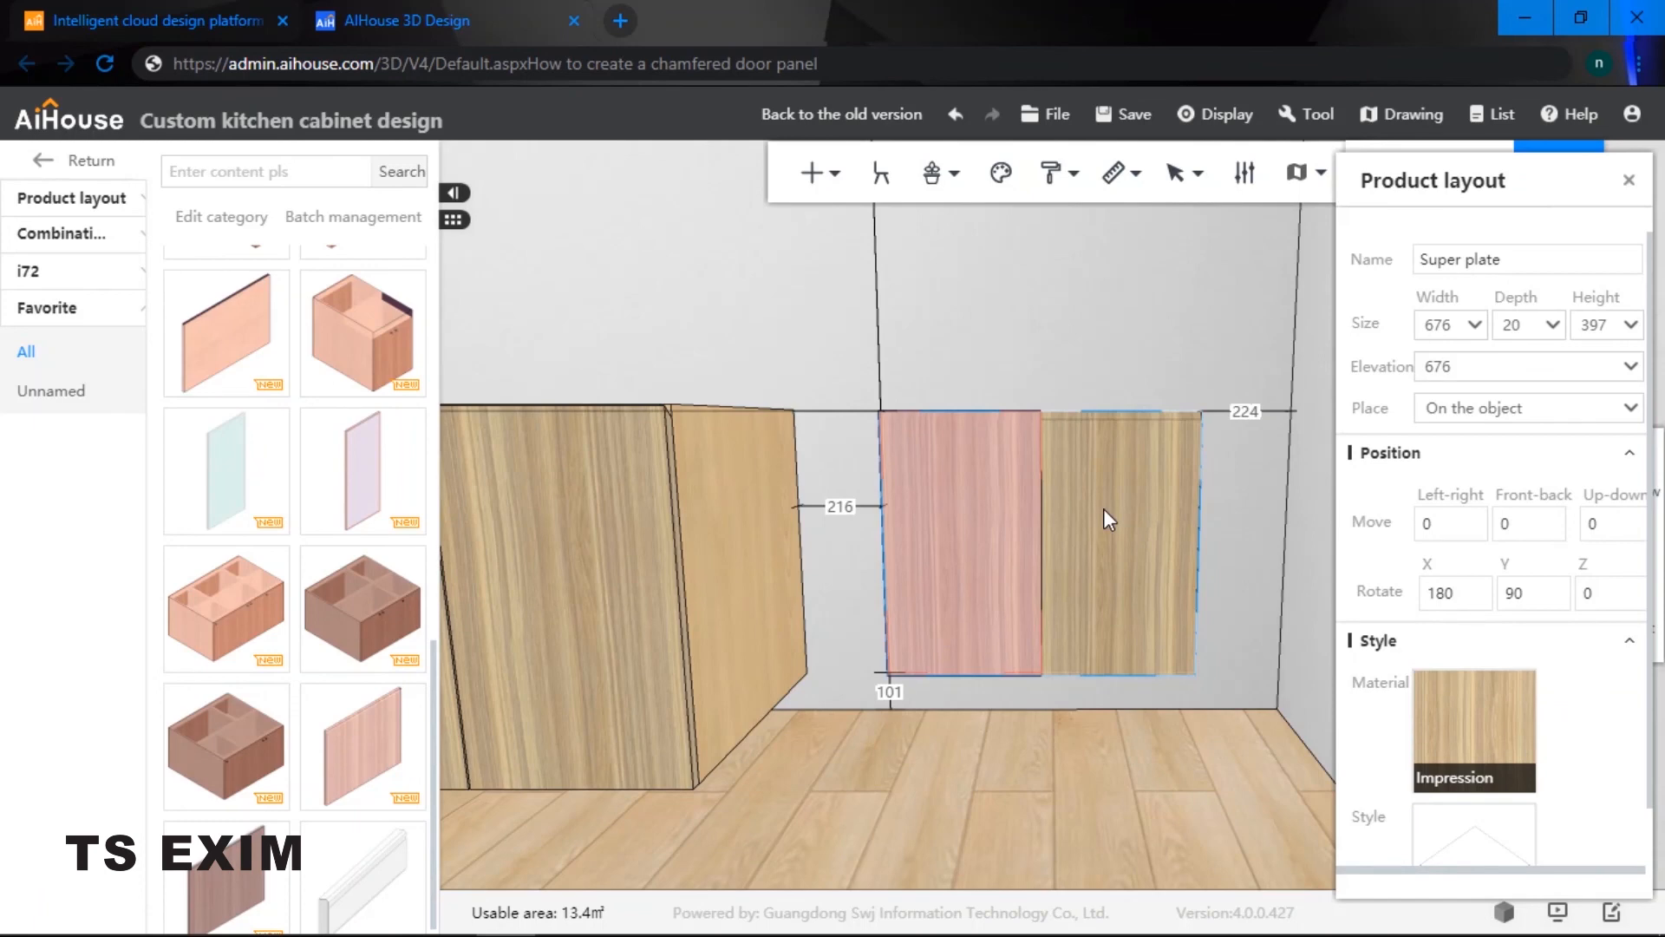
left_click(1103, 509)
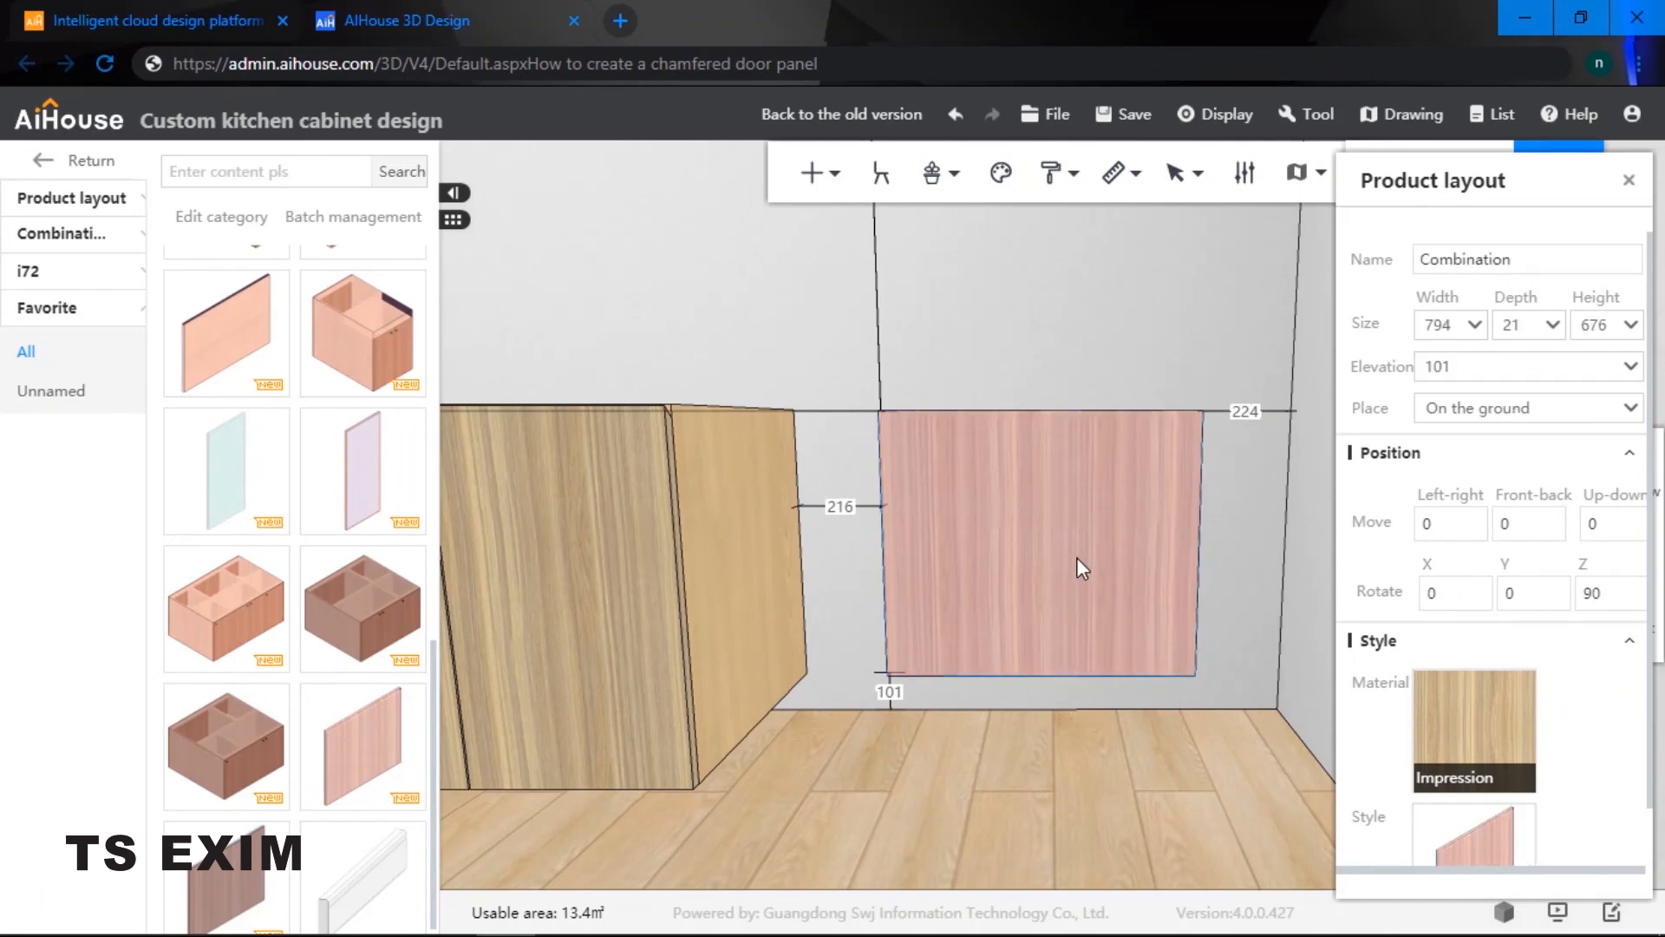
key("ctrl+shift+g")
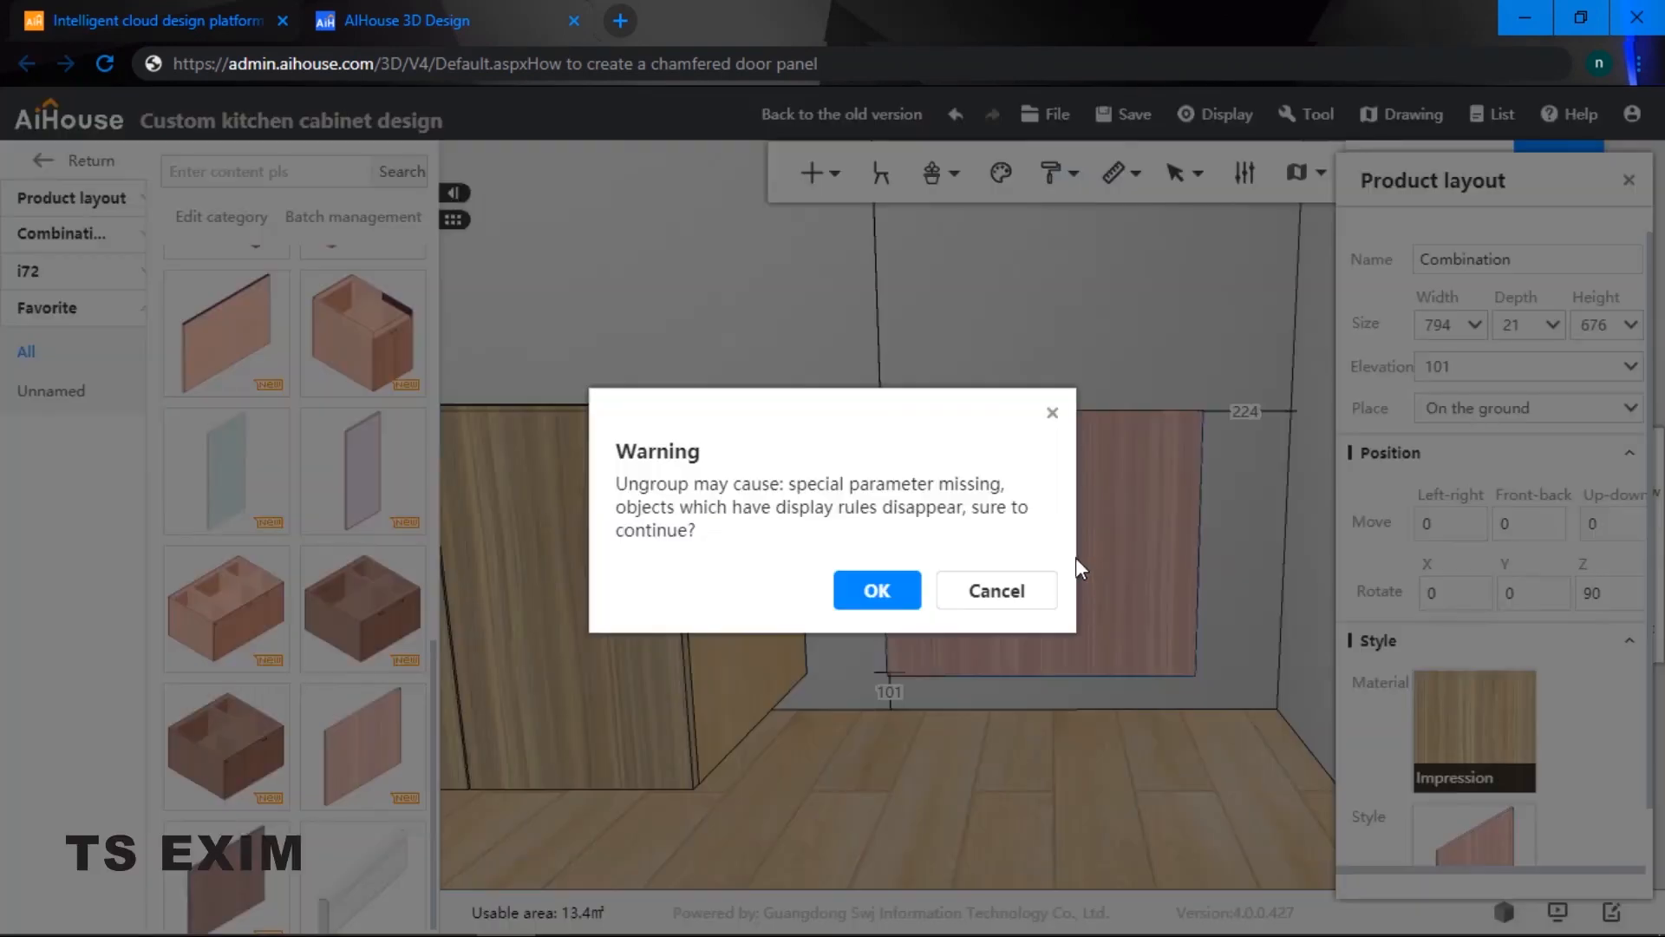
left_click(863, 597)
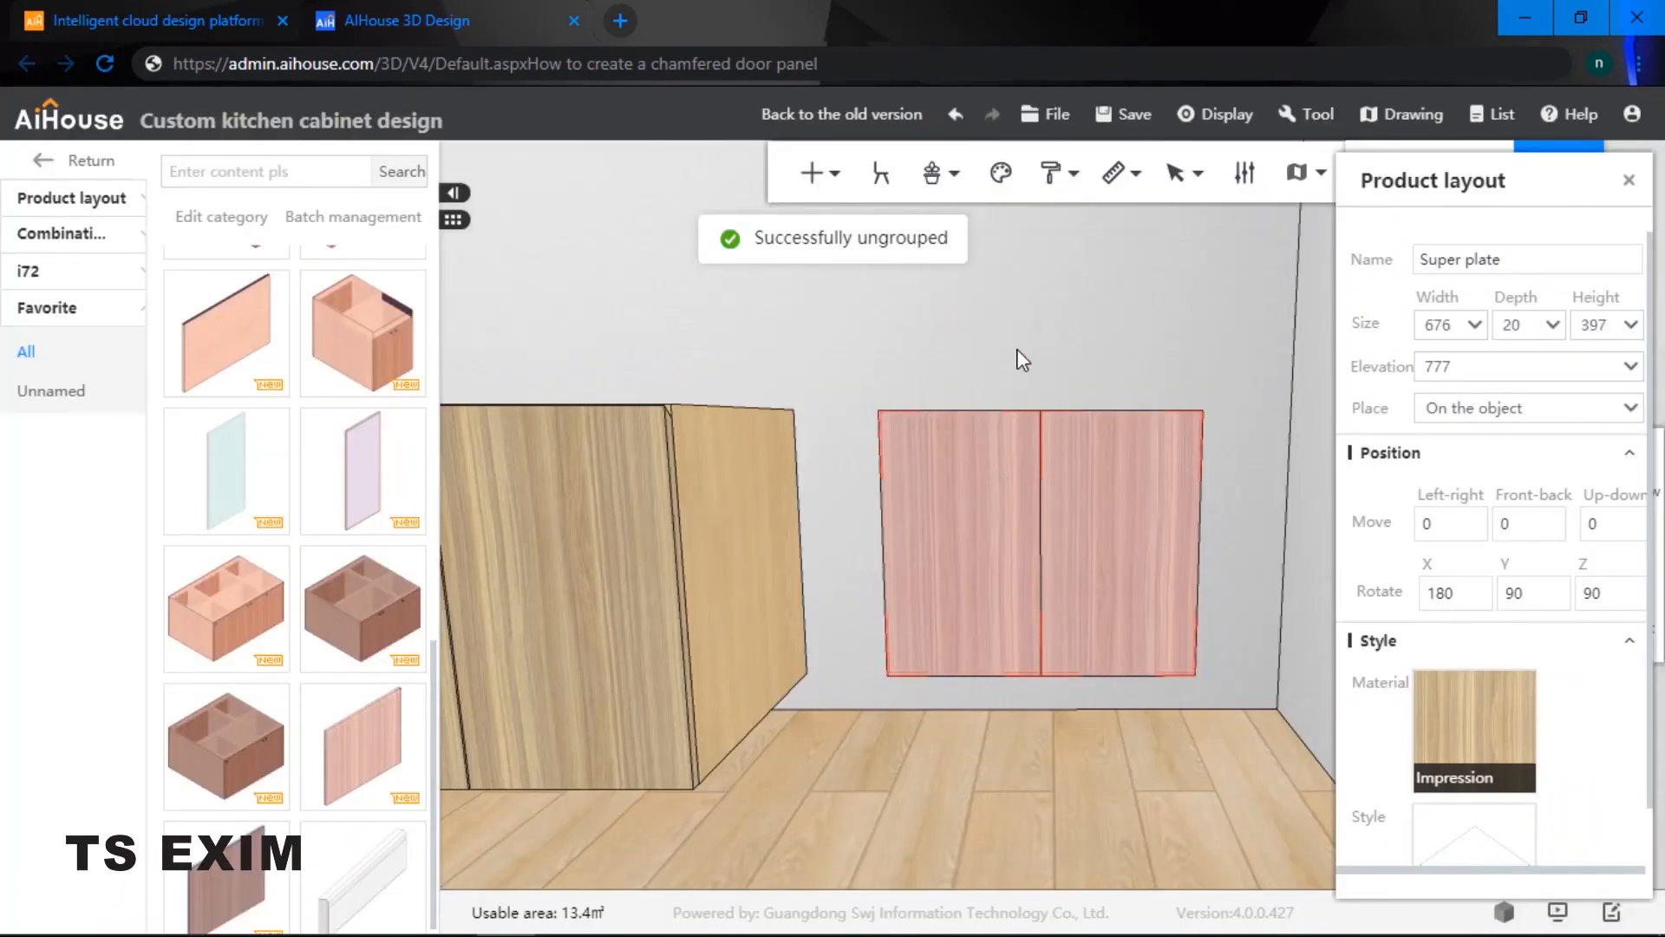
left_click(1017, 382)
- Check that the left ungrouped plate's width, depth and height can be edited individually, and view both door sets
left_click(986, 468)
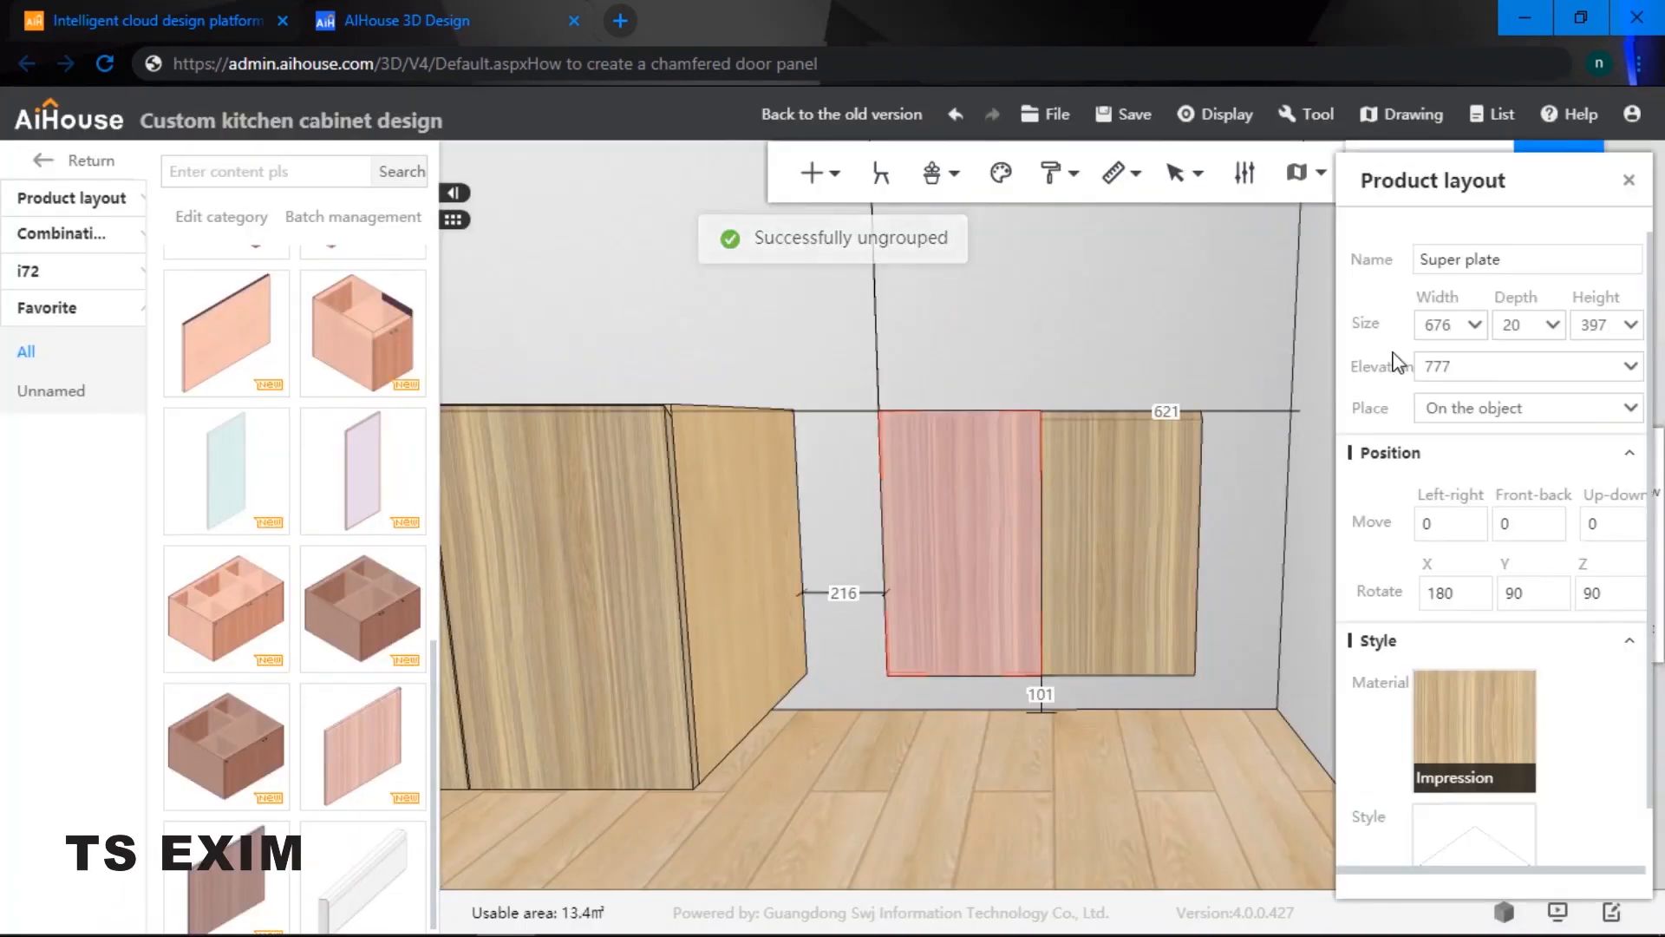
left_click(1439, 326)
left_click(1514, 325)
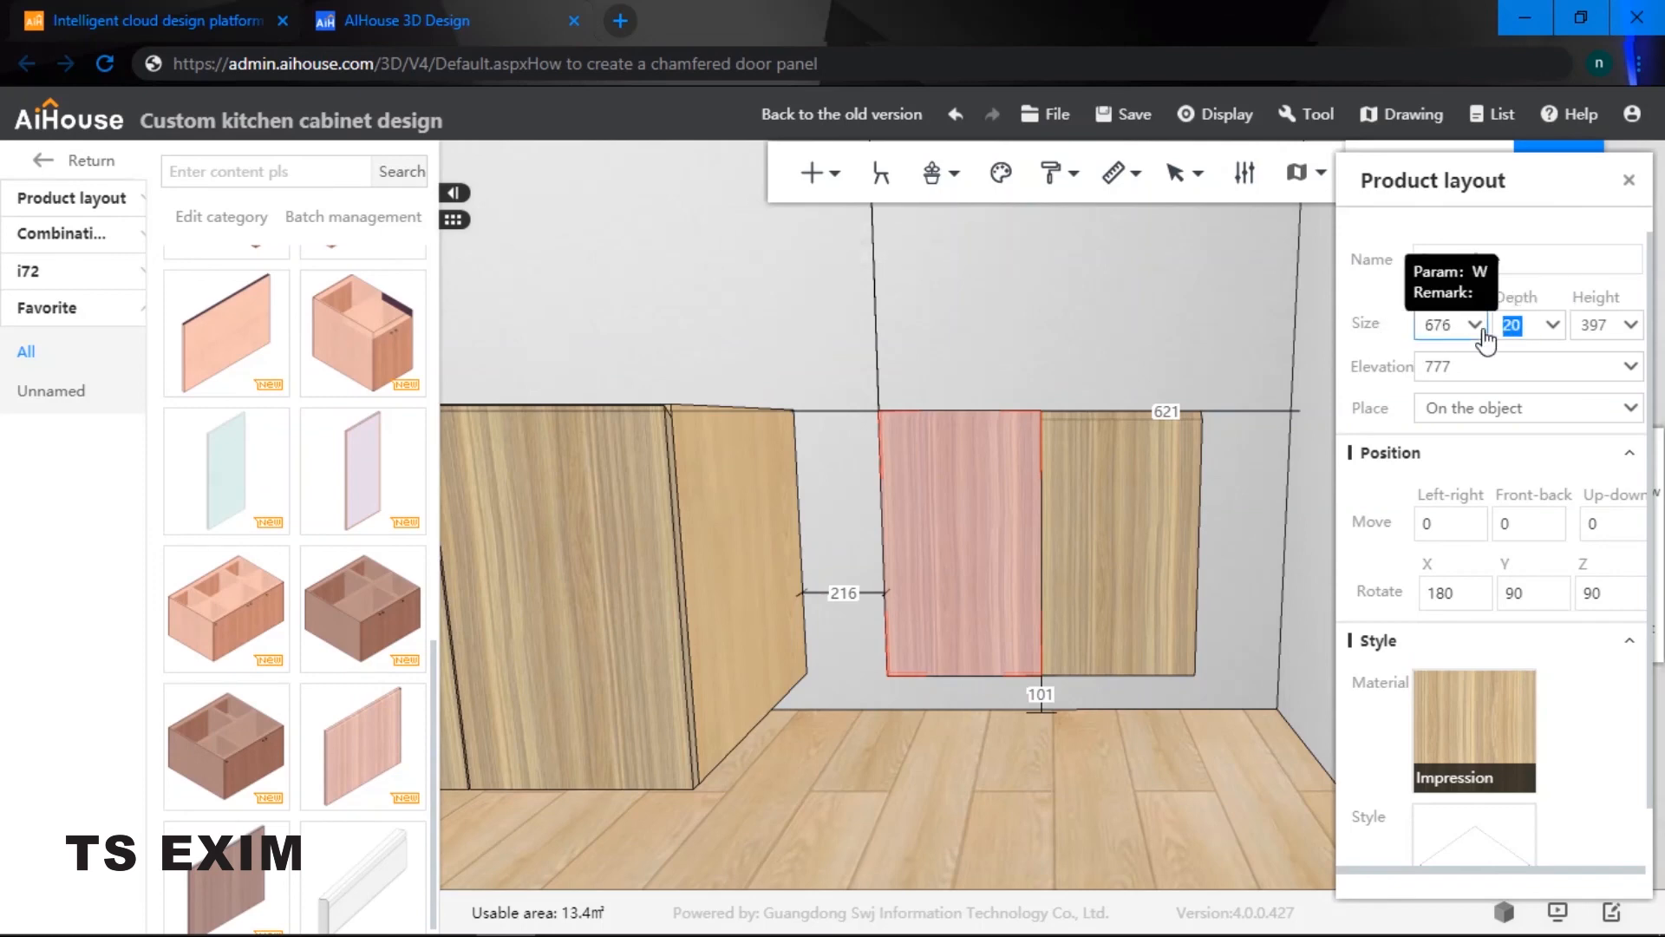
left_click(1606, 325)
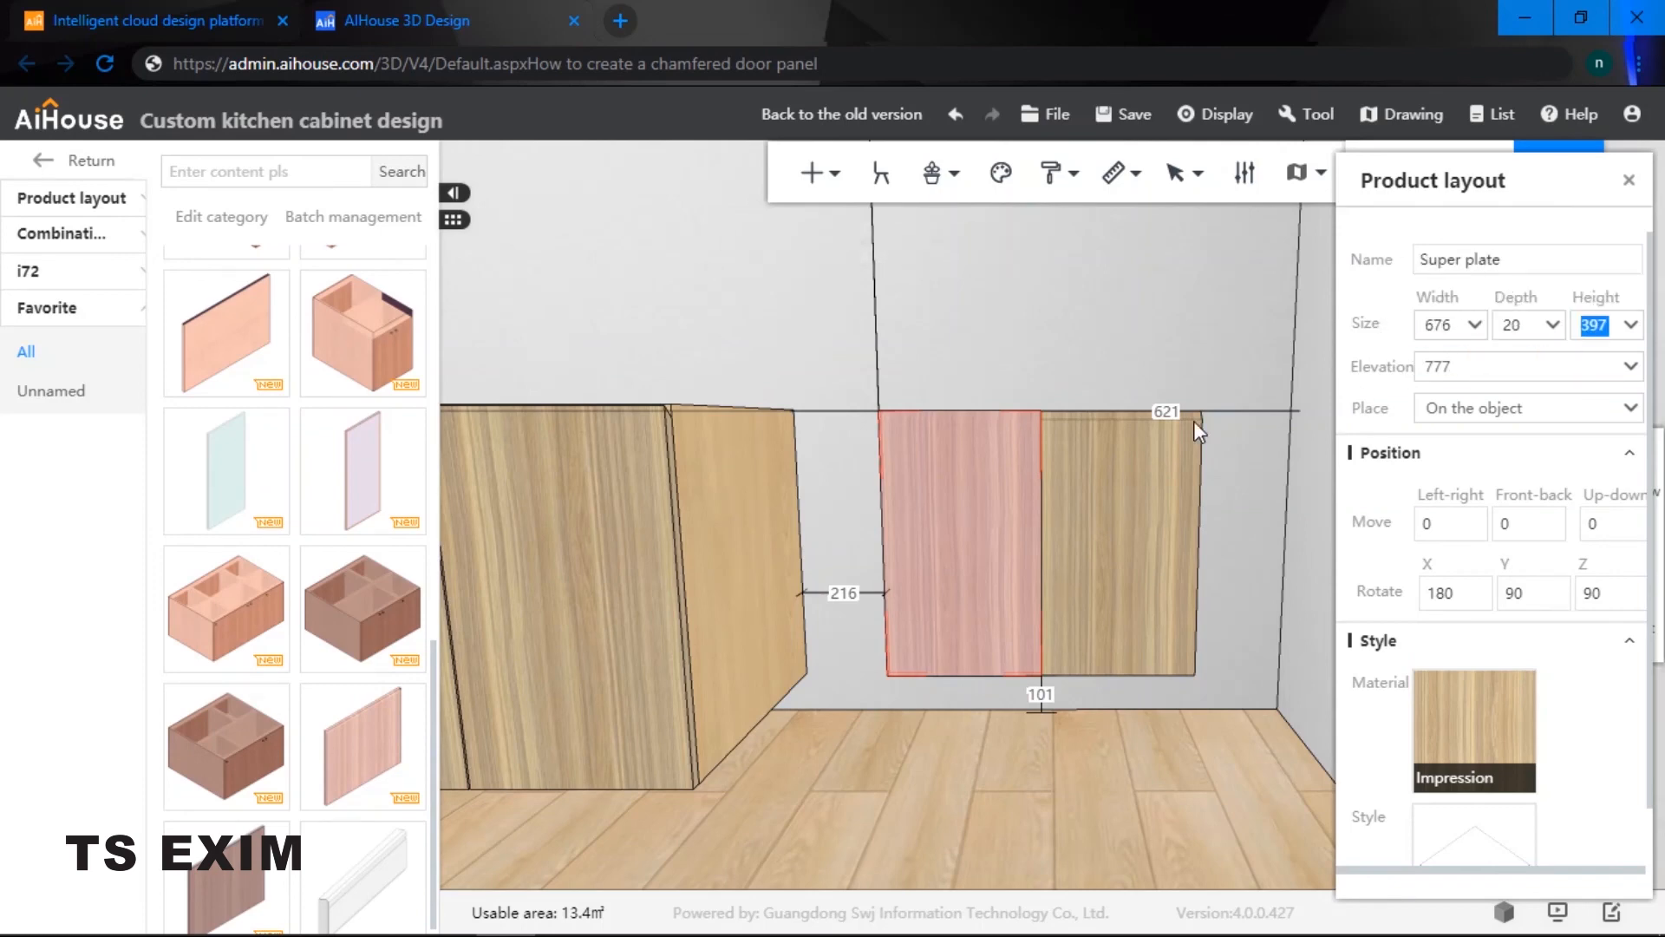
left_click(1080, 347)
scroll(1080, 347, "down", 2)
left_click_drag(1073, 343, 1051, 337)
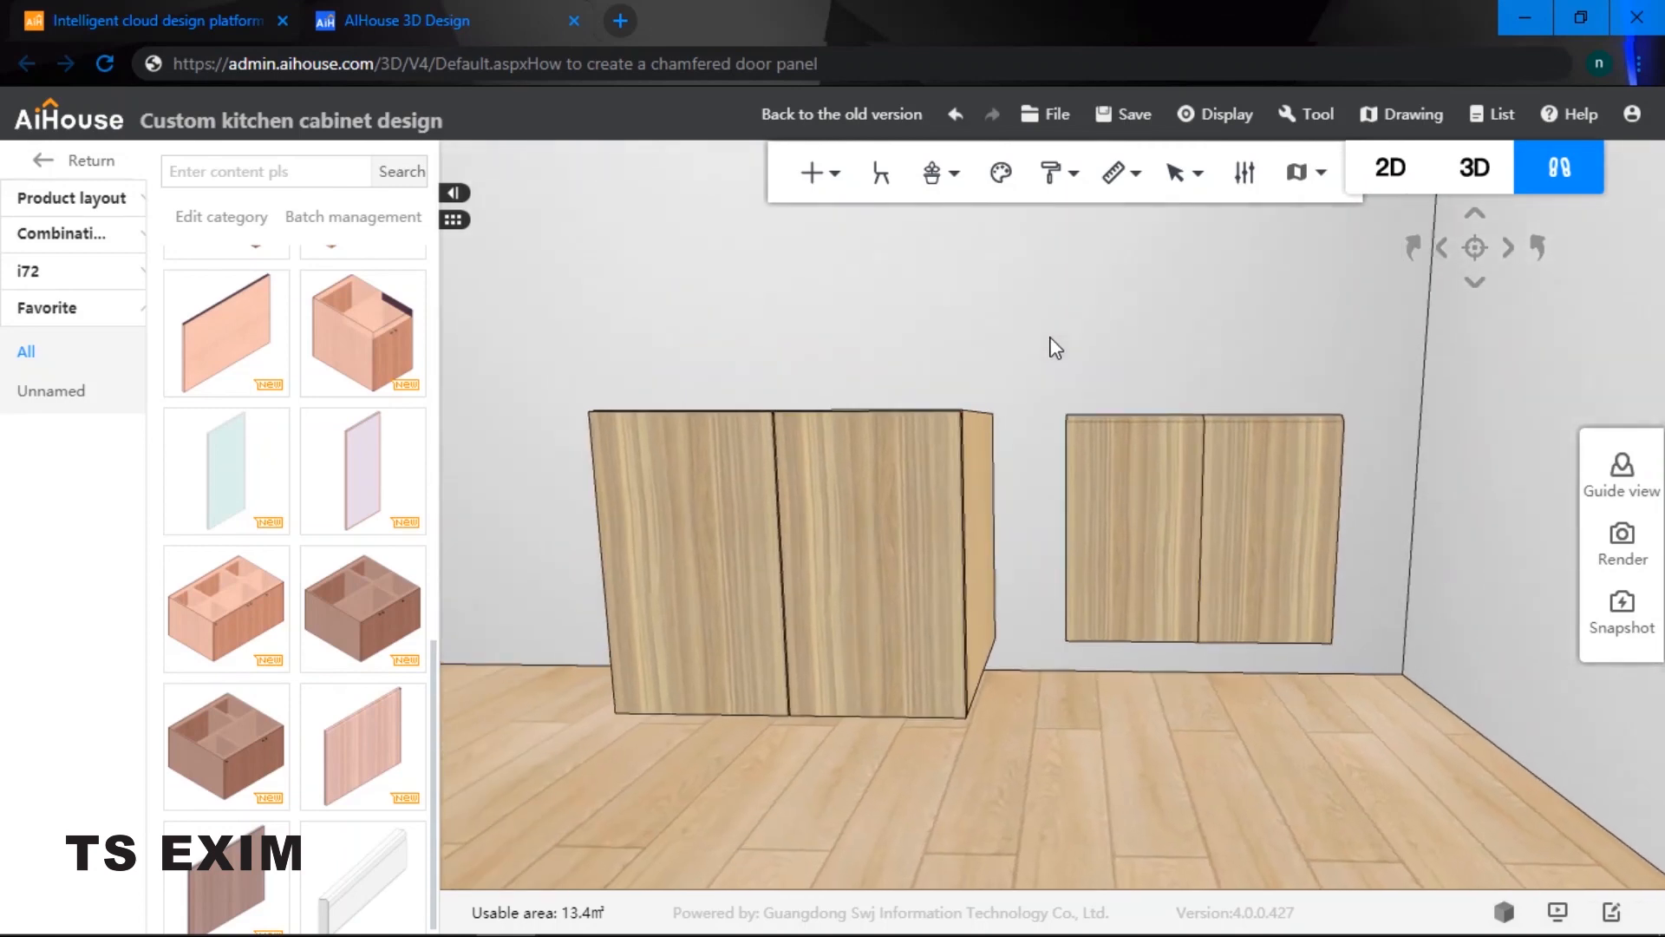